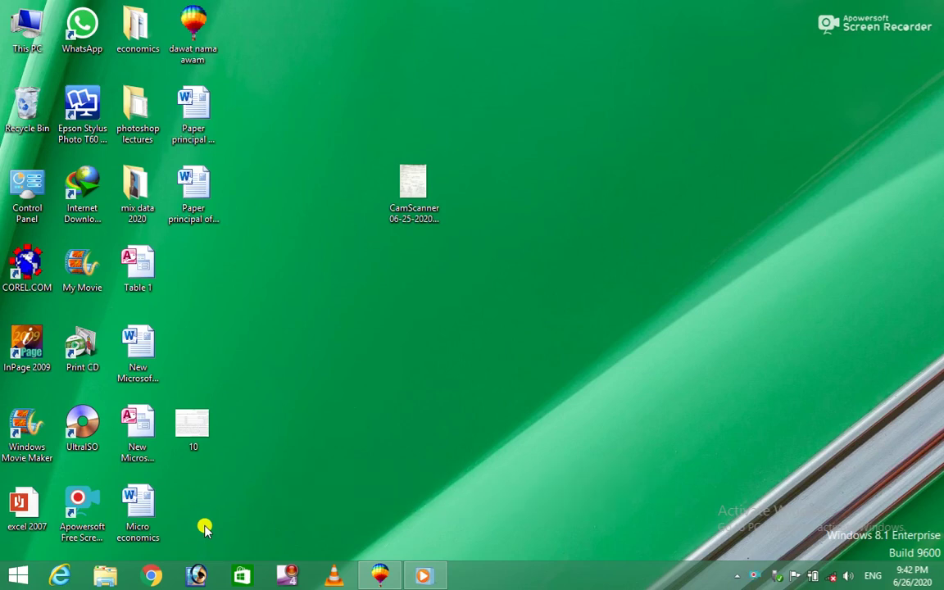
# - Restore the CorelDRAW 9 window showing the blank Letter page Graphic1
pyautogui.click(378, 577)
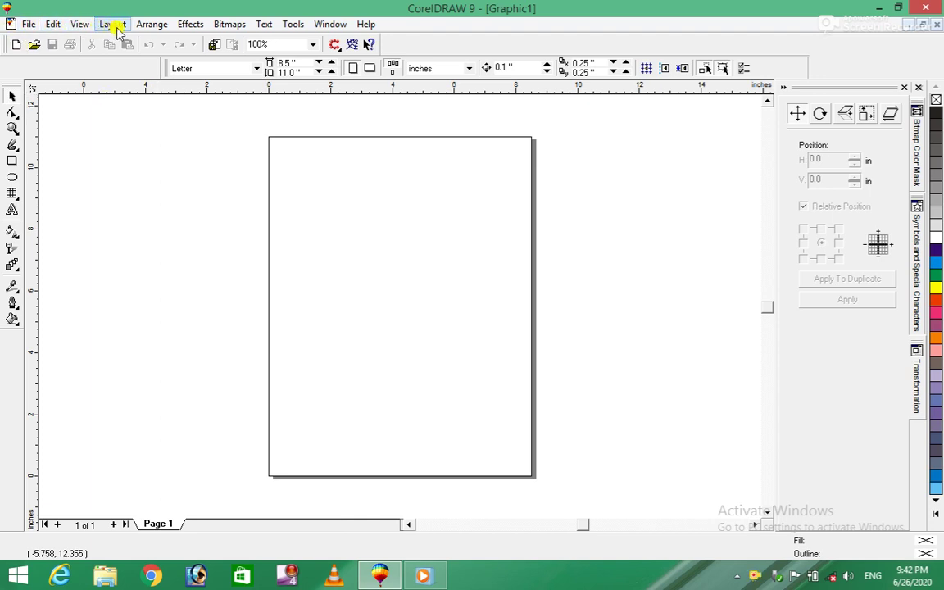
# - Close the side dockers and reopen only the Transformation docker at Position, H and V 0.0 in
pyautogui.click(152, 24)
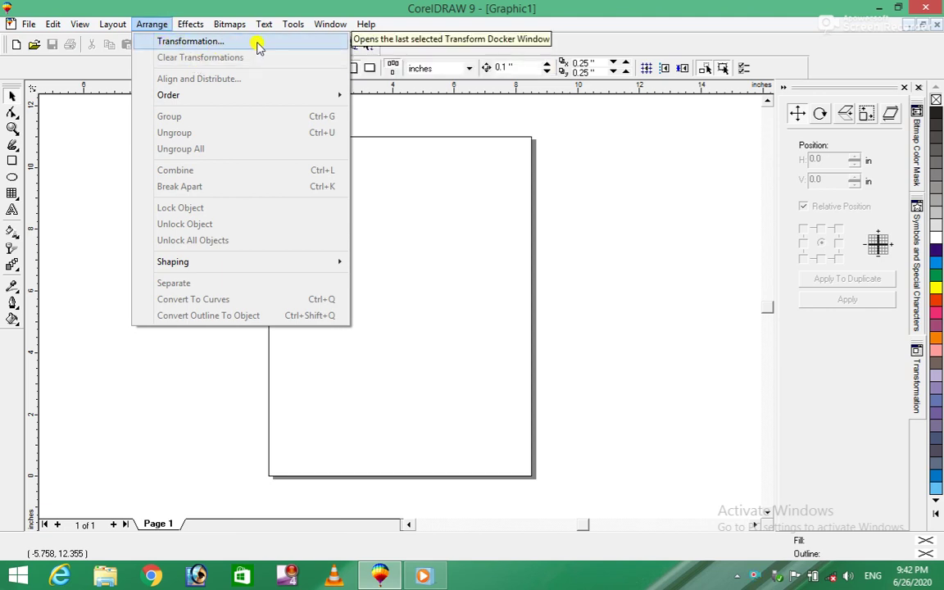
pyautogui.click(905, 87)
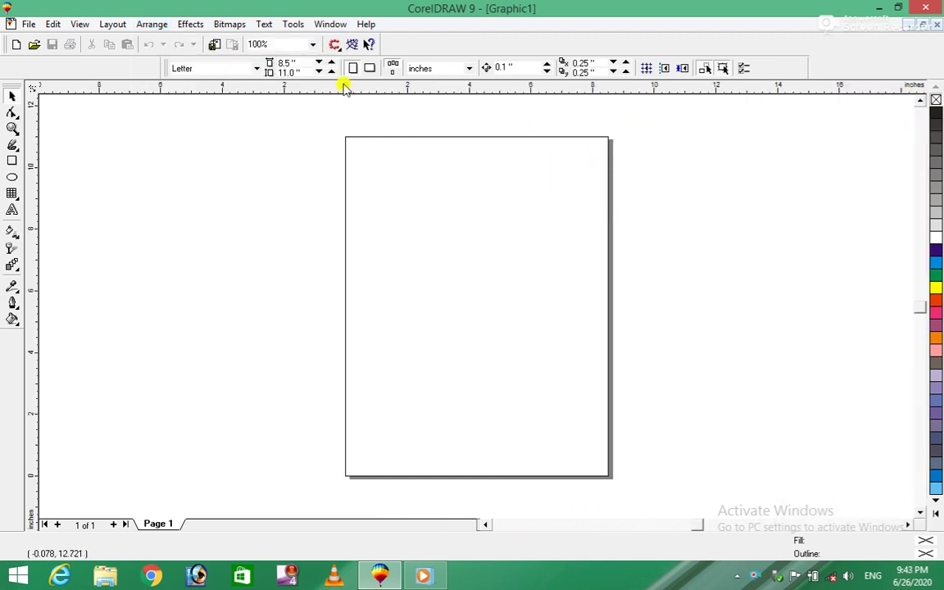
pyautogui.click(138, 26)
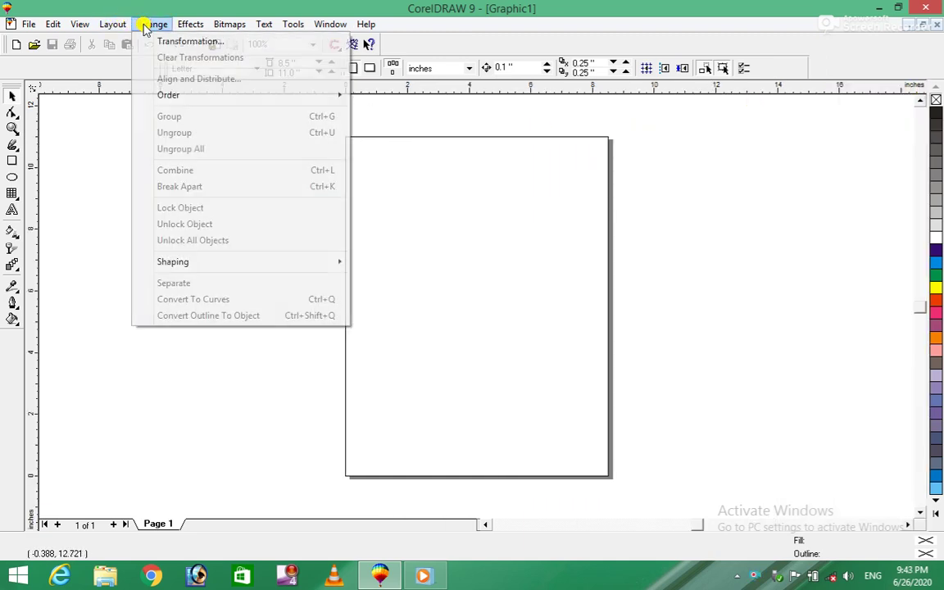
pyautogui.click(209, 45)
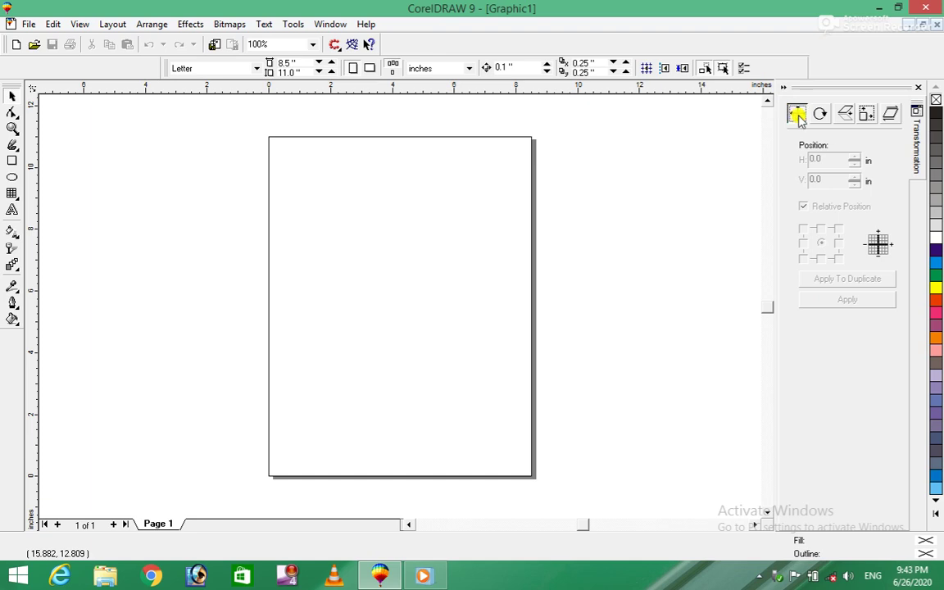
pyautogui.click(821, 115)
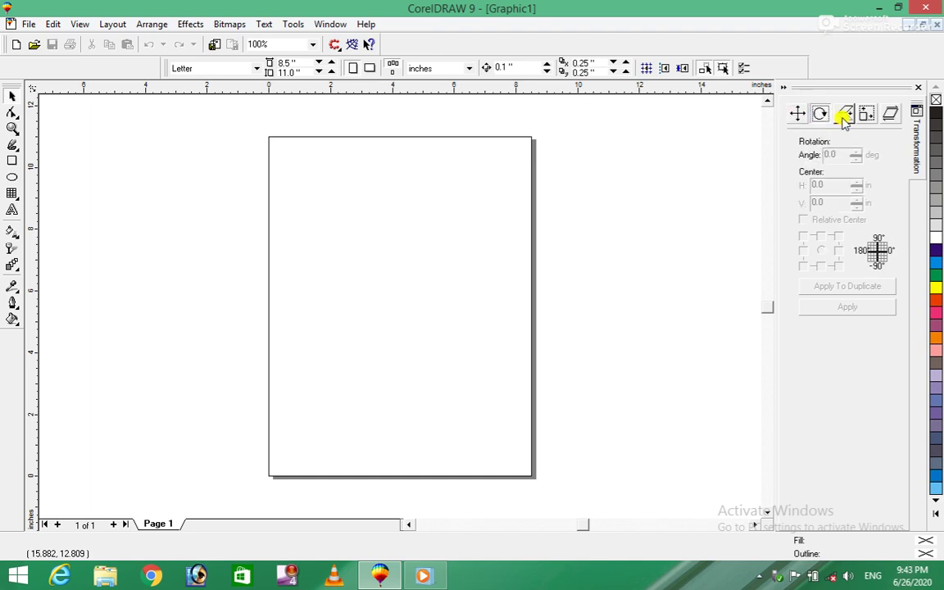
pyautogui.click(843, 115)
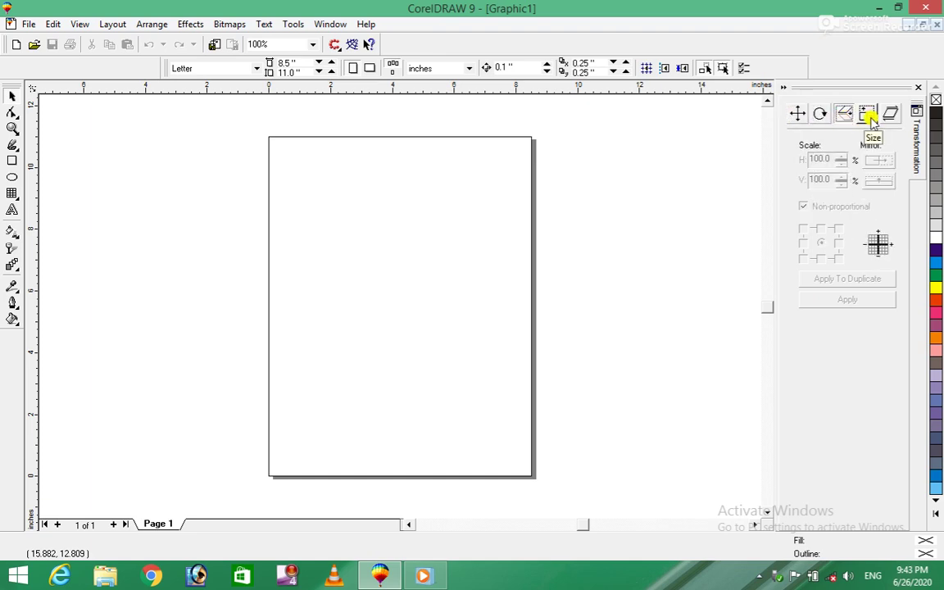
pyautogui.click(868, 114)
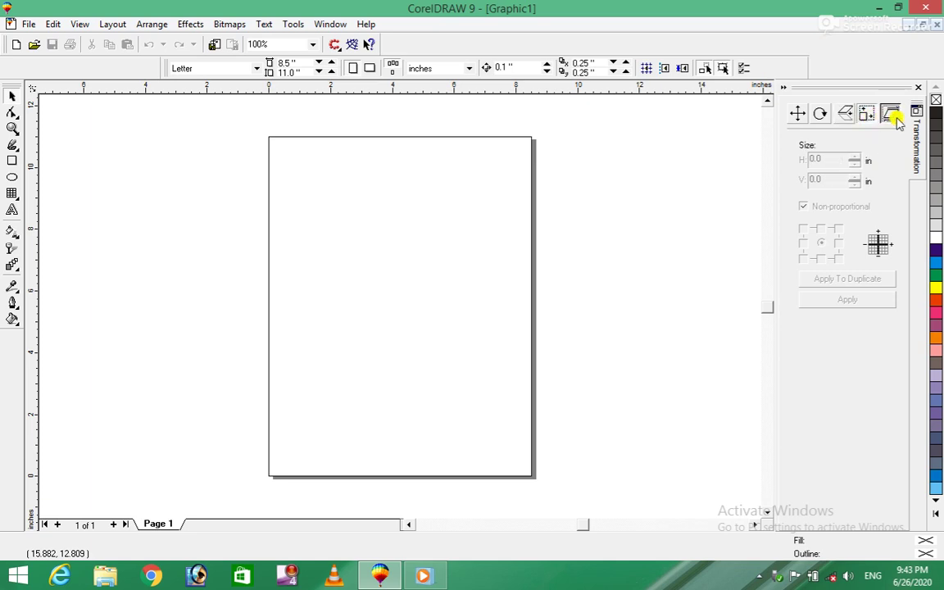
pyautogui.click(892, 115)
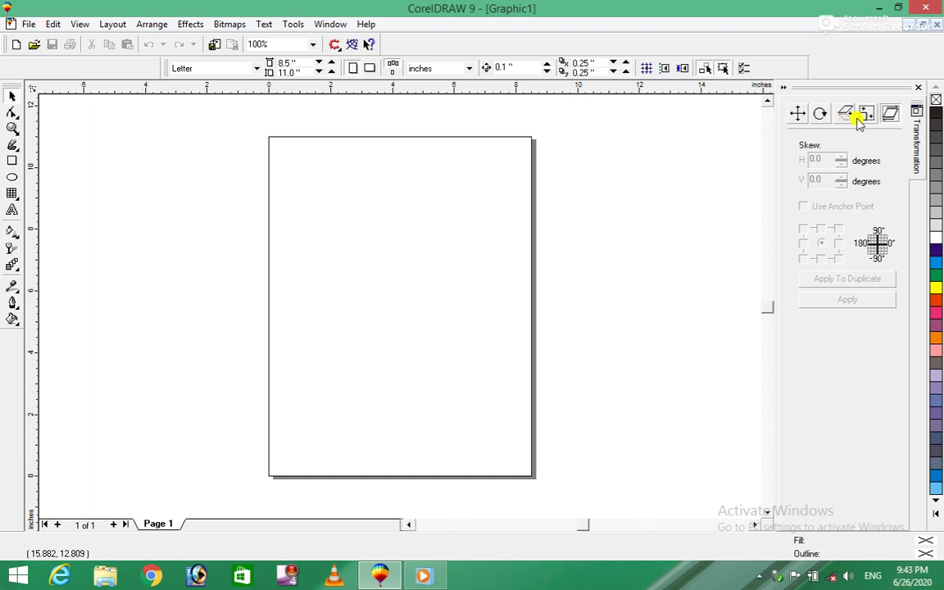
pyautogui.click(795, 115)
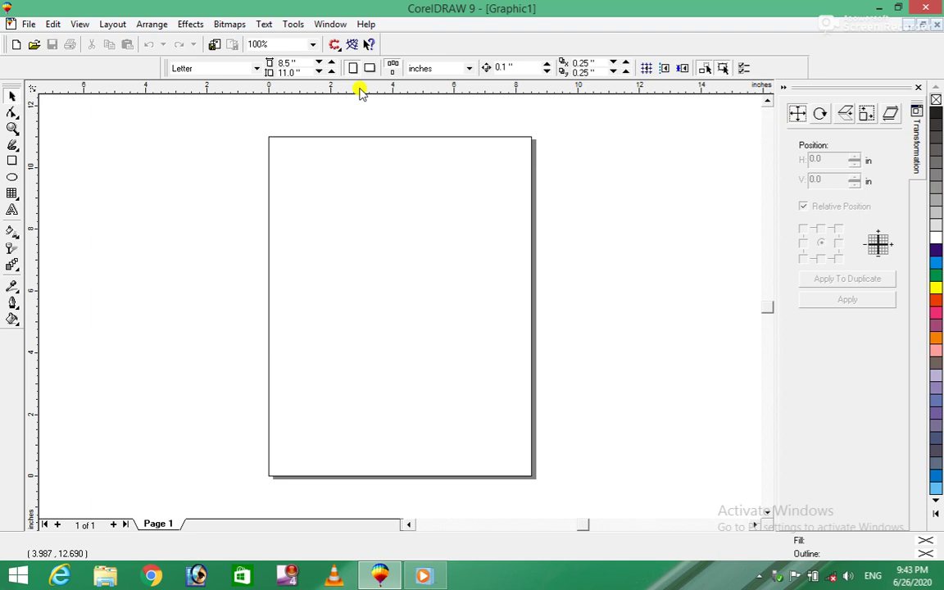
pyautogui.click(13, 160)
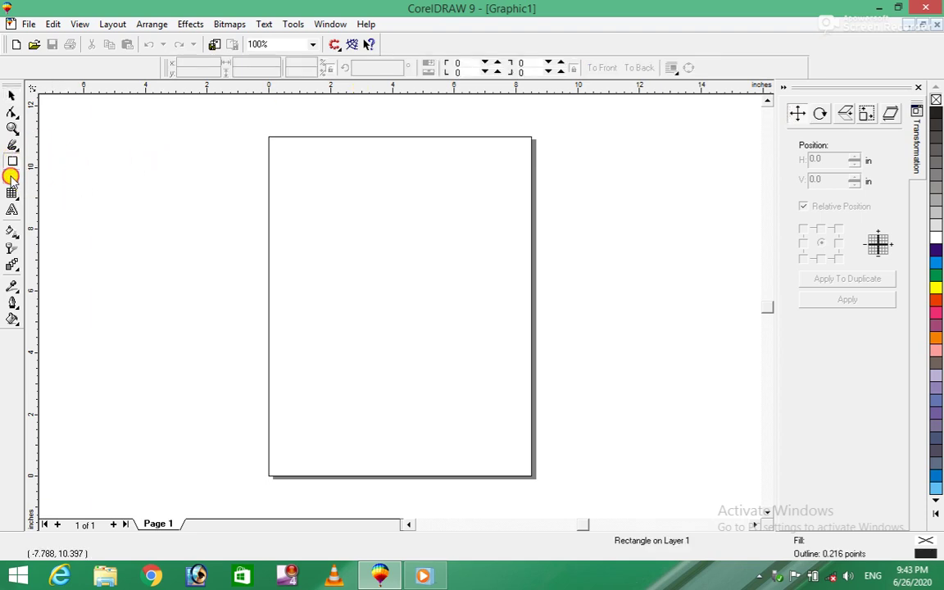
# - Draw a dark-blue 0.788 × 2.436 in ellipse near the page's top-left and enter a 2.0 in H offset
pyautogui.click(12, 176)
pyautogui.moveTo(318, 180); pyautogui.dragTo(334, 248)
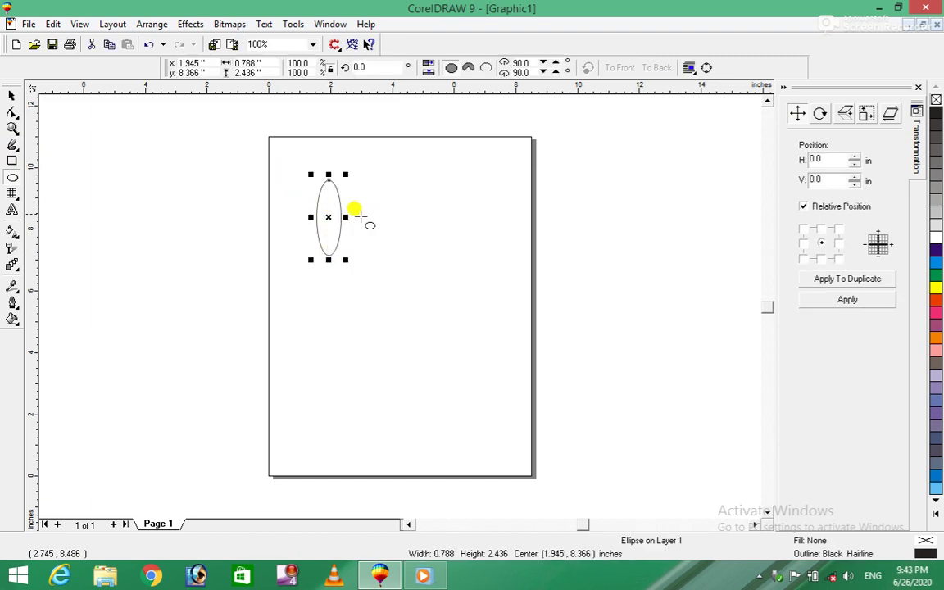
pyautogui.click(935, 251)
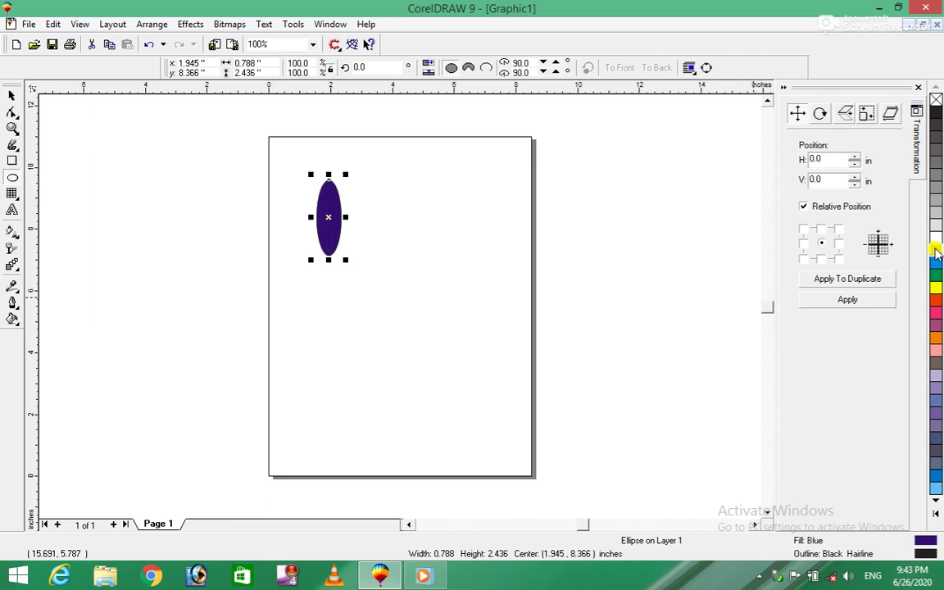
pyautogui.click(12, 95)
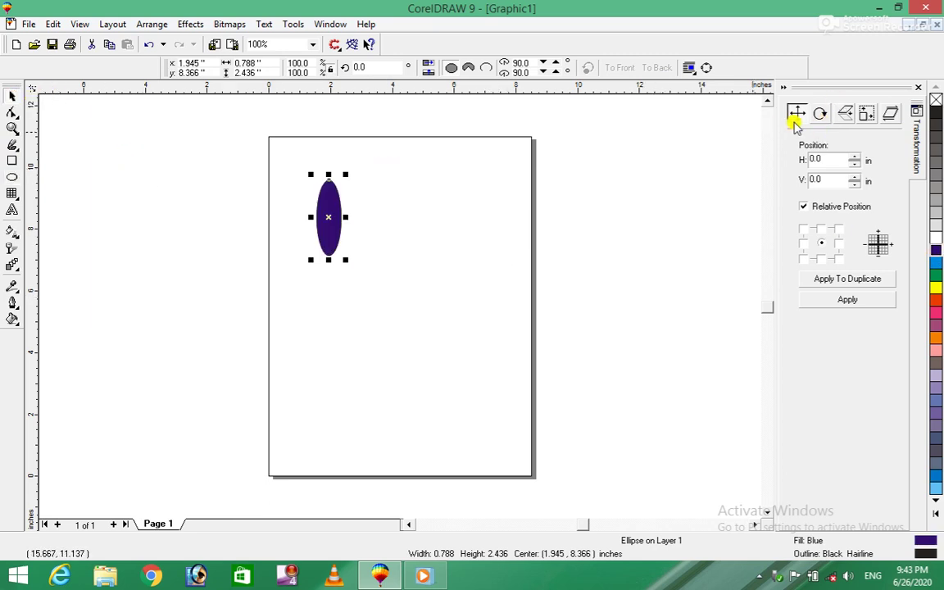
pyautogui.click(854, 156)
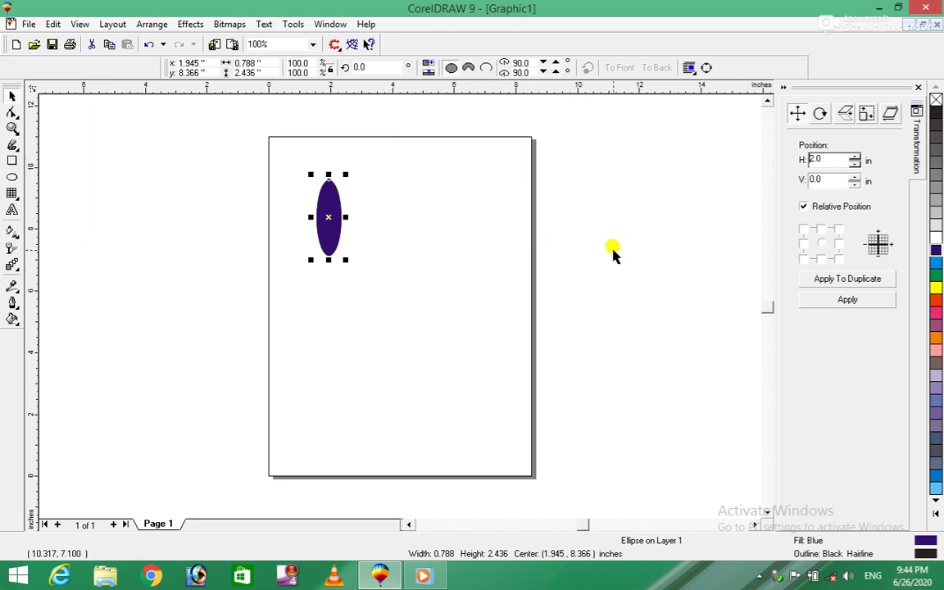
# - Test Position moves that shift the ellipse right and left by its width
pyautogui.click(825, 244)
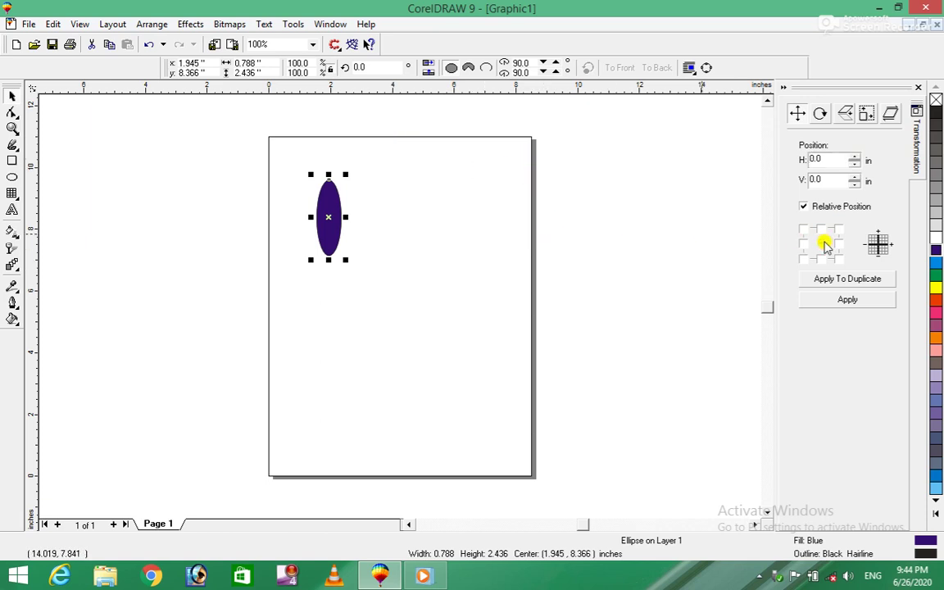
pyautogui.click(846, 298)
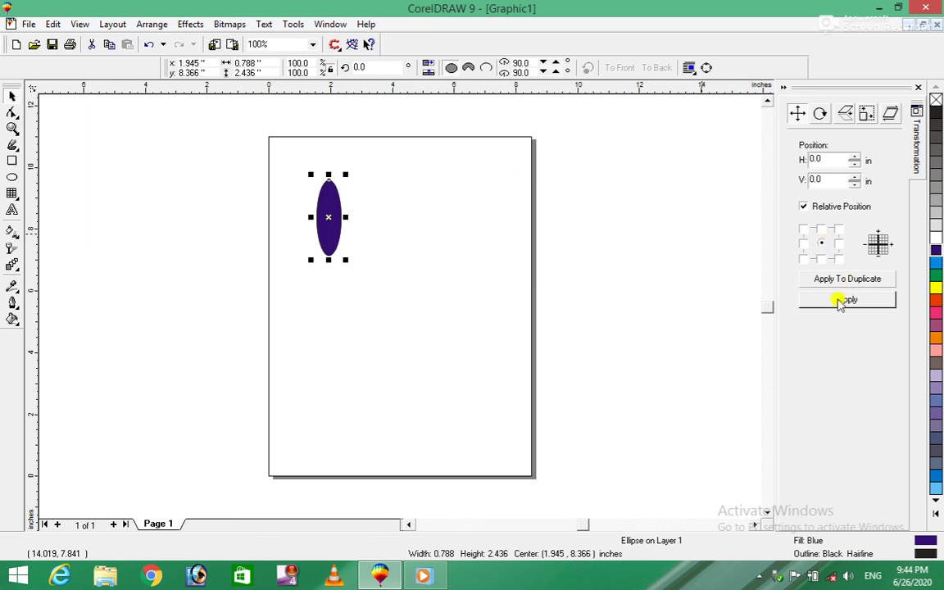
pyautogui.click(840, 301)
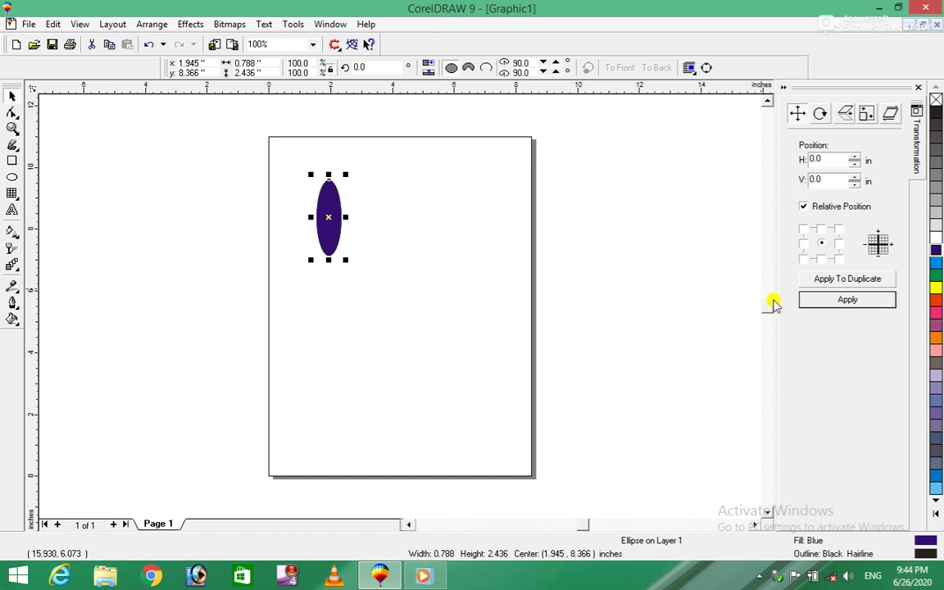
pyautogui.click(838, 243)
pyautogui.click(845, 299)
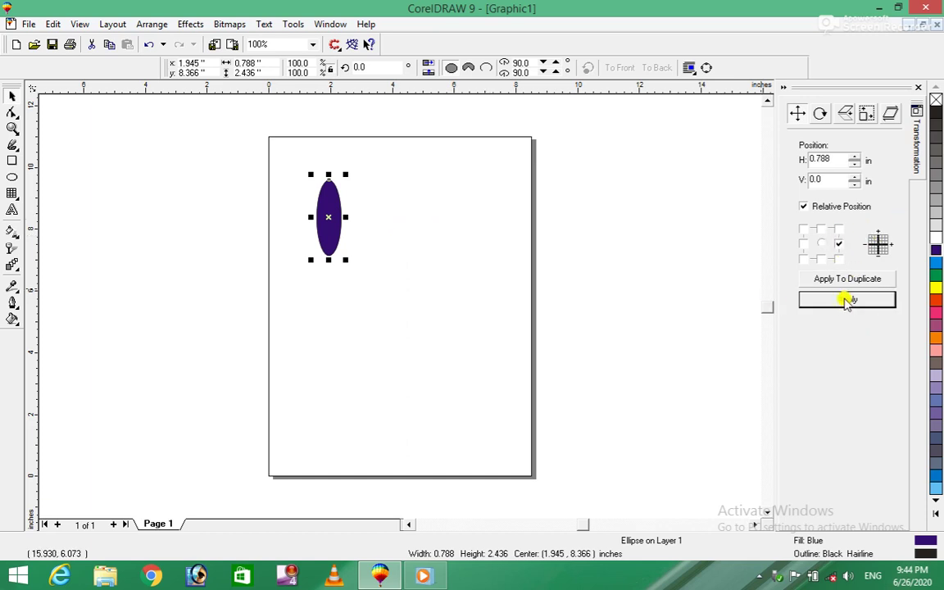
pyautogui.click(845, 299)
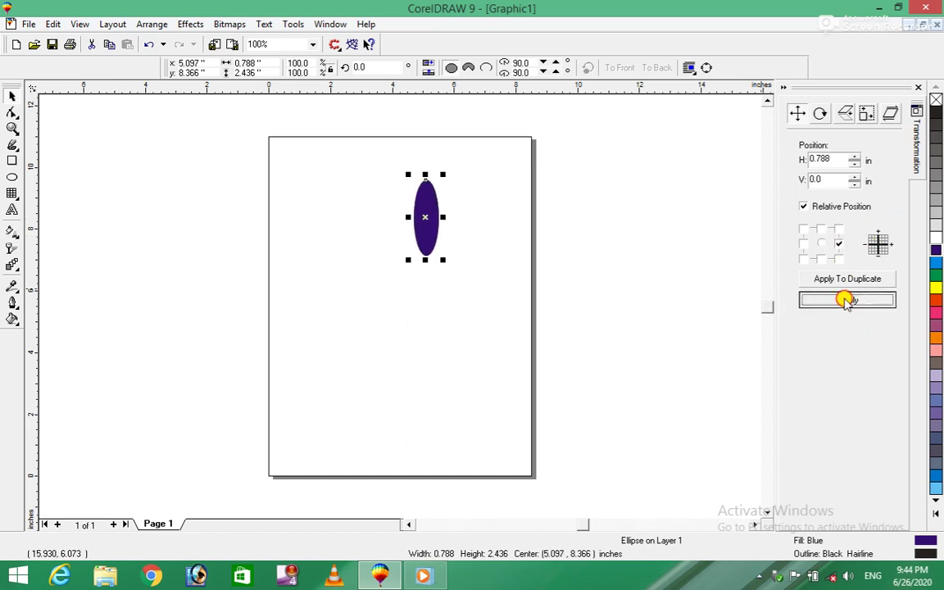
pyautogui.click(845, 299)
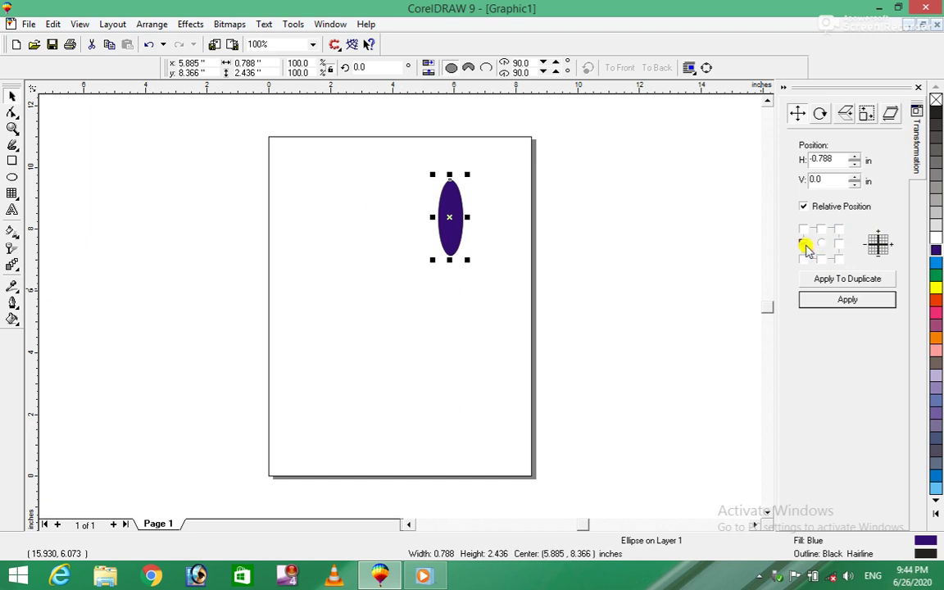
pyautogui.click(849, 298)
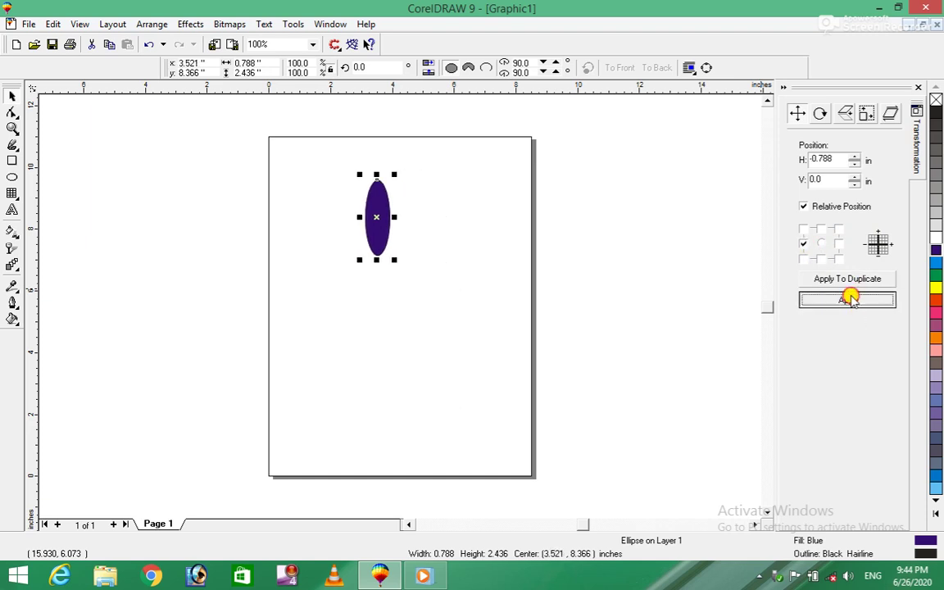
pyautogui.click(849, 299)
pyautogui.click(849, 298)
pyautogui.click(849, 298)
pyautogui.click(822, 244)
pyautogui.click(844, 298)
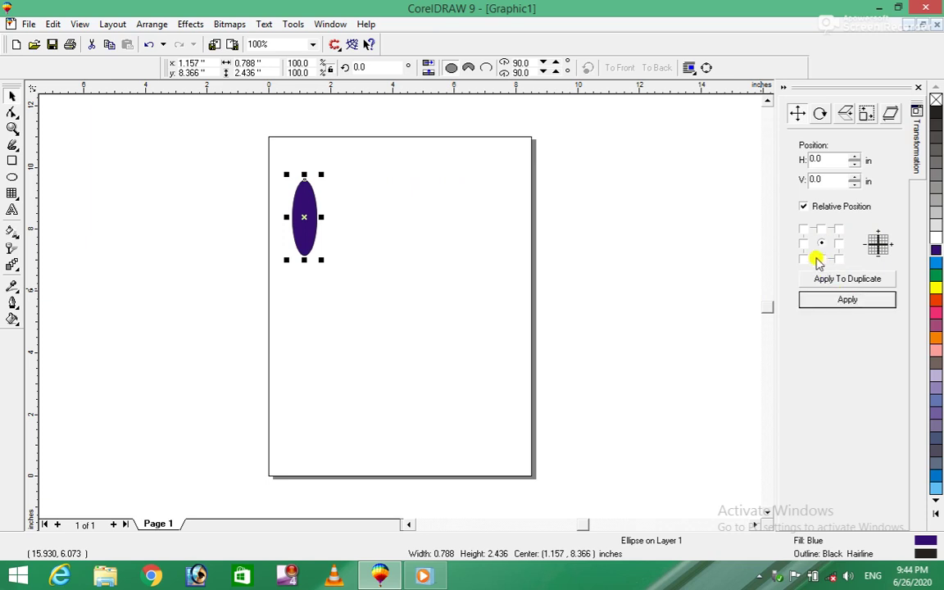
# - Test diagonal and vertical Position moves of the ellipse by its width and height
pyautogui.click(805, 231)
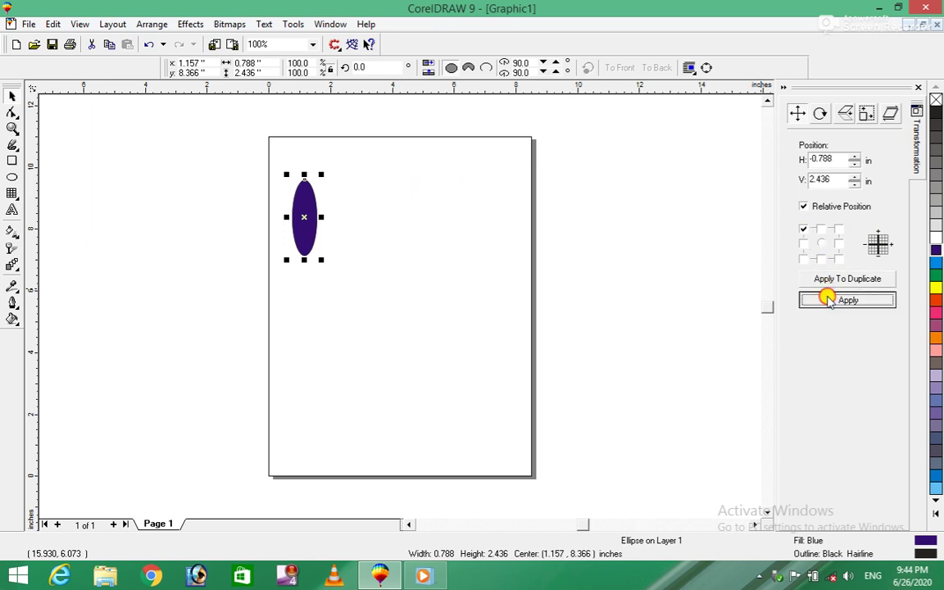
pyautogui.click(831, 299)
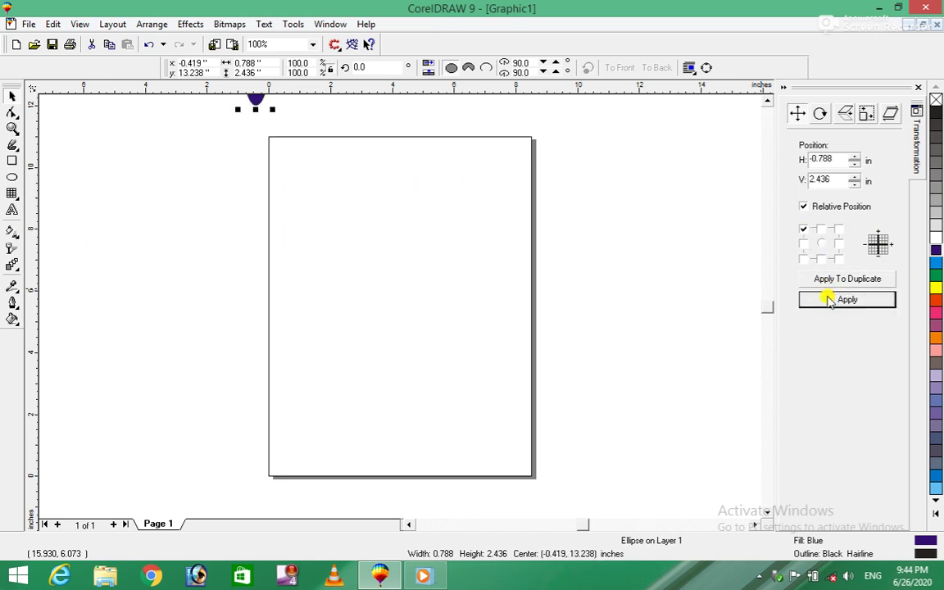
pyautogui.click(803, 259)
pyautogui.click(840, 299)
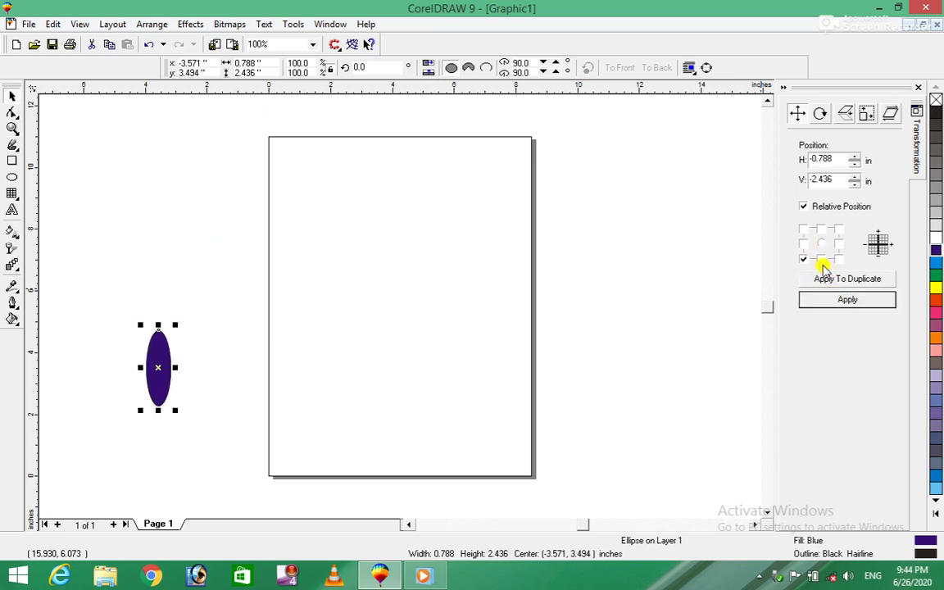
pyautogui.click(821, 259)
pyautogui.click(834, 299)
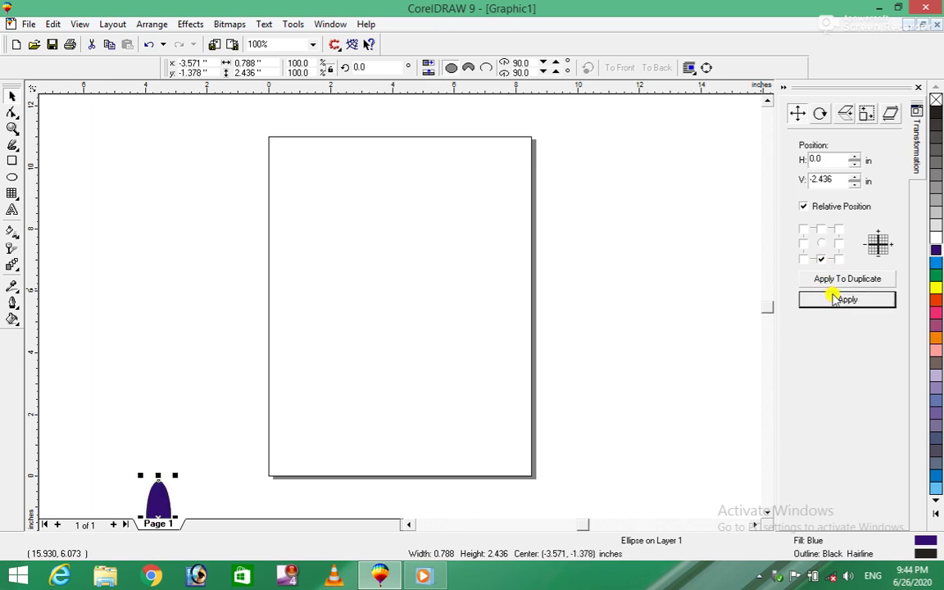
pyautogui.click(821, 228)
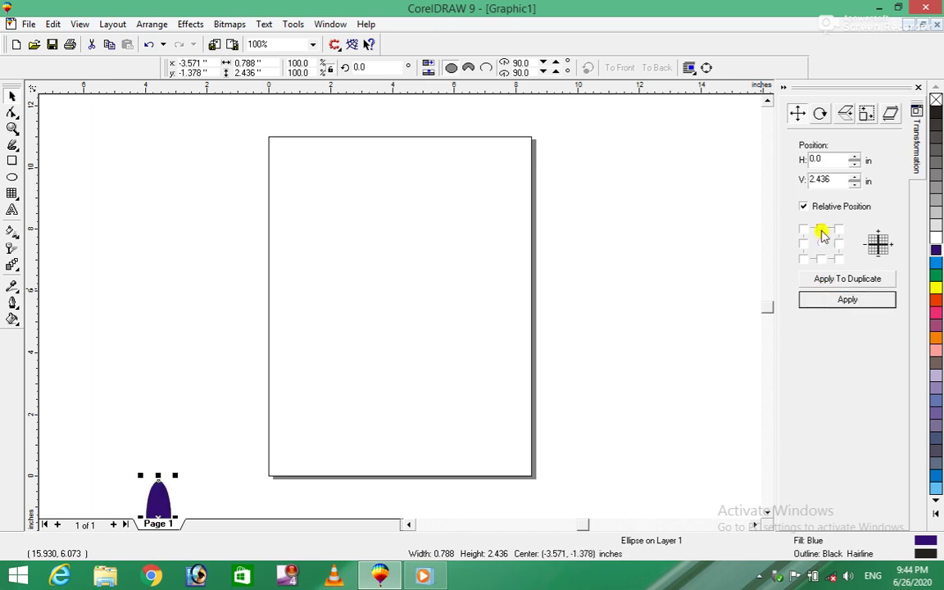
pyautogui.doubleClick(832, 300)
pyautogui.click(830, 300)
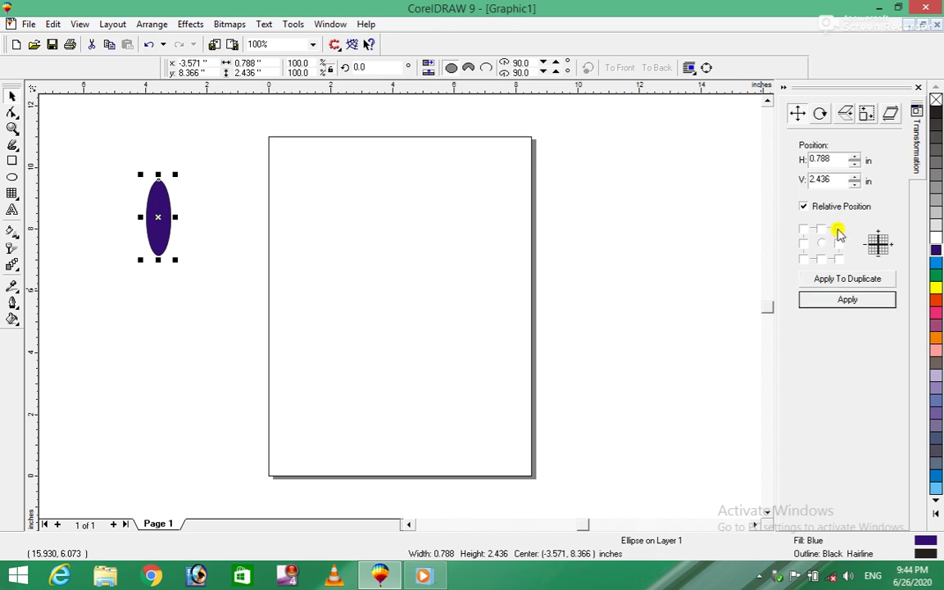
pyautogui.click(834, 299)
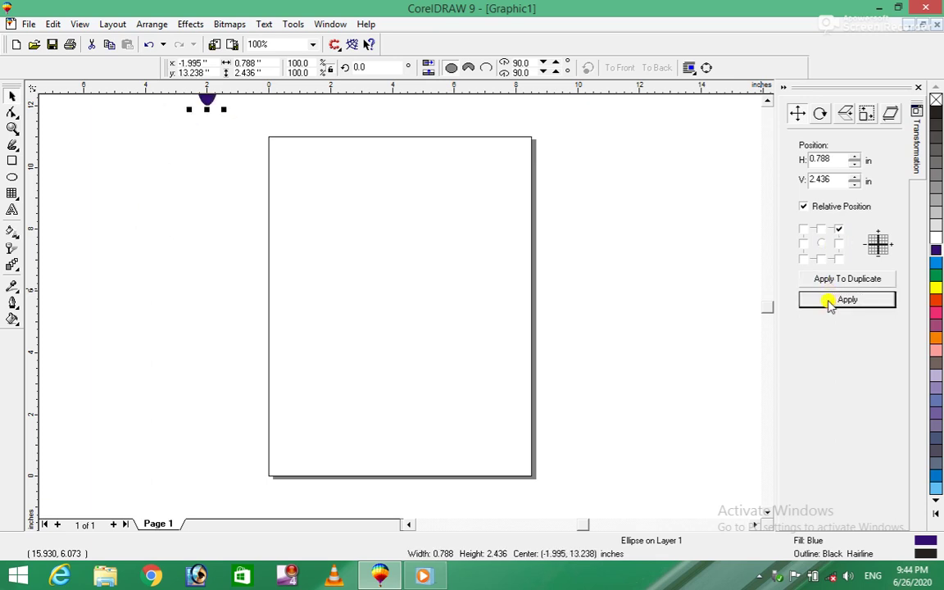
# - Step the ellipse right and down-right, then undo the moves
pyautogui.click(839, 243)
pyautogui.click(830, 299)
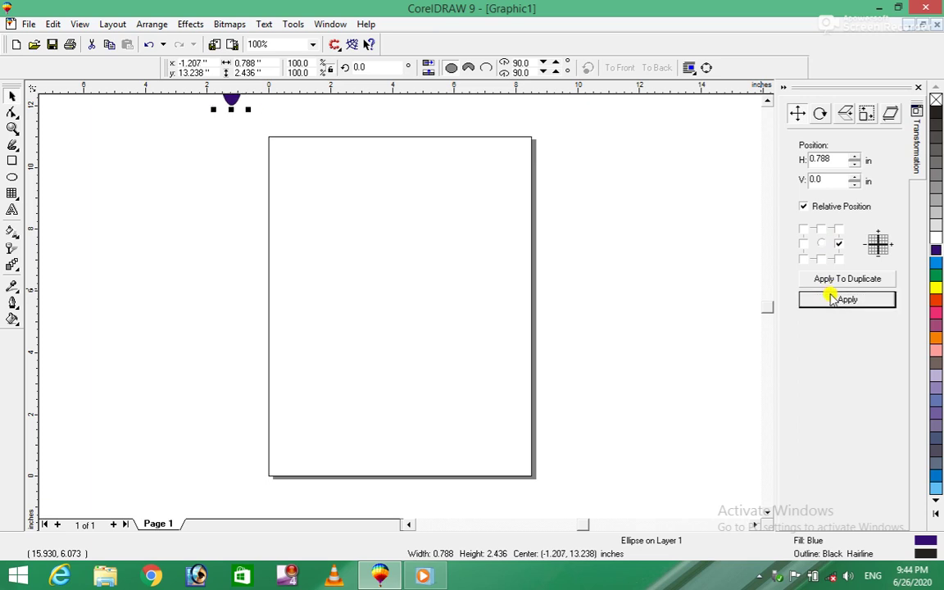
pyautogui.click(830, 299)
pyautogui.click(830, 299)
pyautogui.click(839, 259)
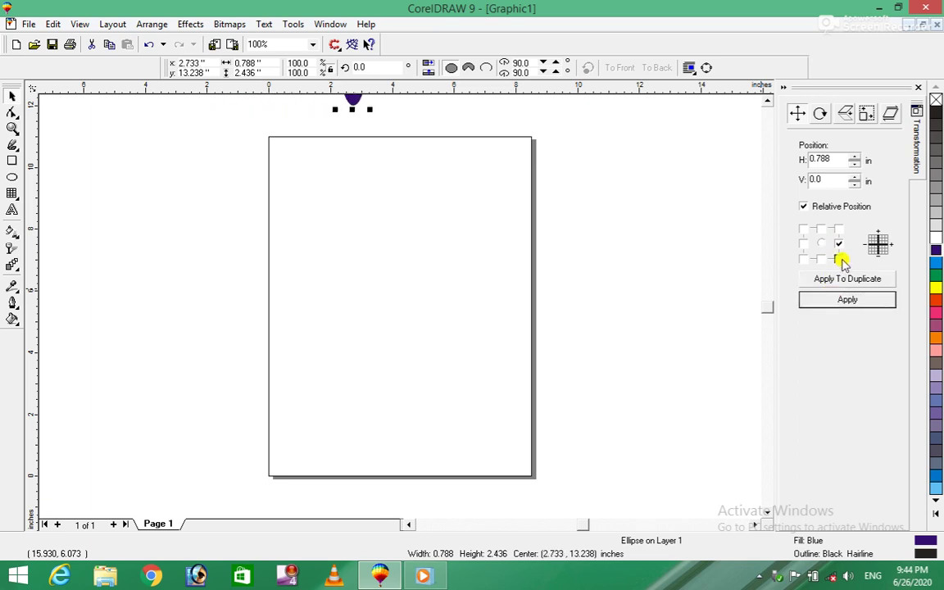
pyautogui.click(840, 299)
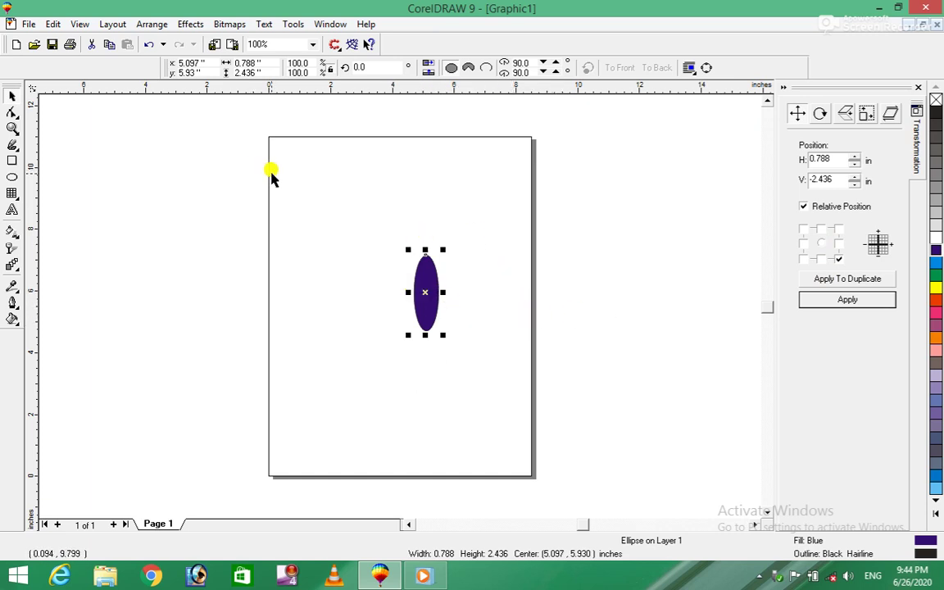
pyautogui.hotkey('ctrl', 'z')
pyautogui.hotkey('ctrl', 'z')
pyautogui.hotkey('ctrl', 'z')
pyautogui.hotkey('ctrl', 'z')
pyautogui.hotkey('ctrl', 'z')
pyautogui.hotkey('ctrl', 'z')
pyautogui.hotkey('ctrl', 'z')
pyautogui.hotkey('ctrl', 'z')
pyautogui.hotkey('ctrl', 'z')
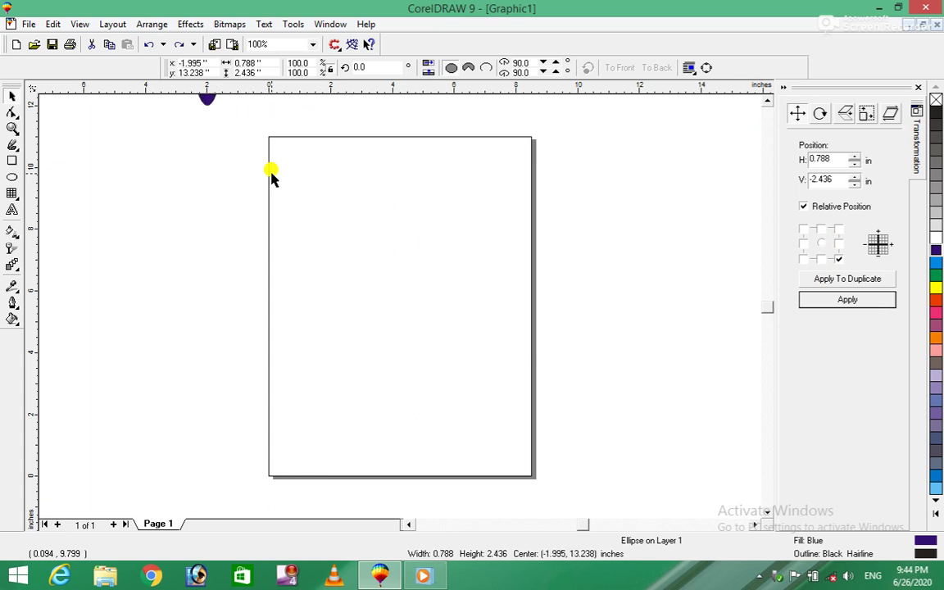
pyautogui.hotkey('ctrl', 'z')
pyautogui.hotkey('ctrl', 'z')
pyautogui.hotkey('ctrl', 'z')
pyautogui.hotkey('ctrl', 'z')
pyautogui.hotkey('ctrl', 'z')
pyautogui.hotkey('ctrl', 'z')
pyautogui.hotkey('ctrl', 'z')
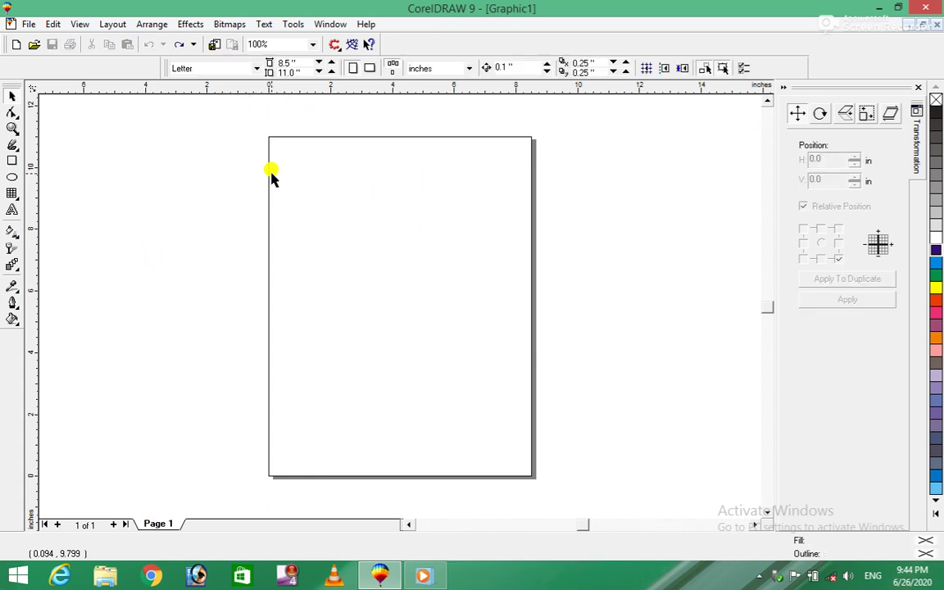
# - Draw a 0.955-in circle at the page's top-left and trial diagonal duplicates, undoing them
pyautogui.click(12, 160)
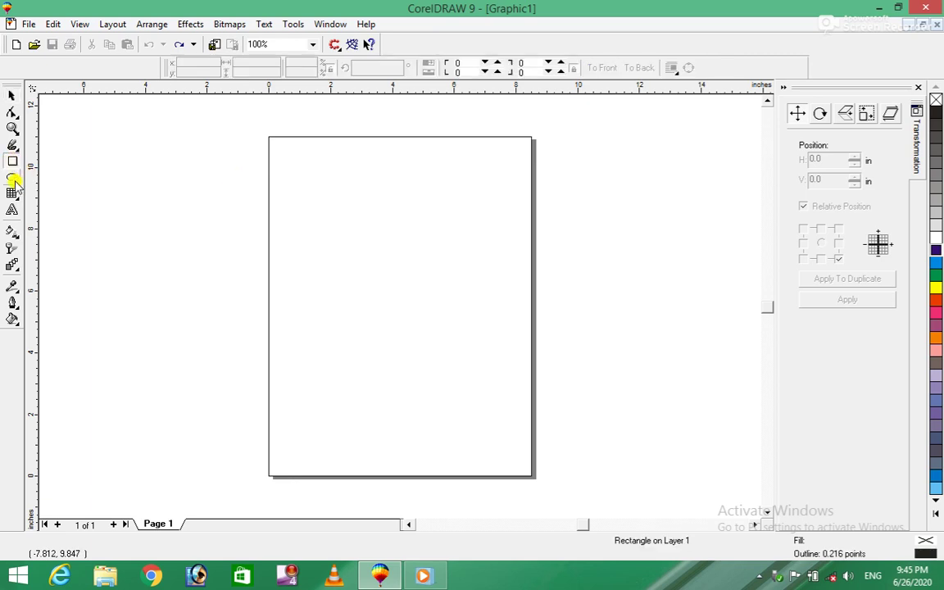
pyautogui.click(276, 163)
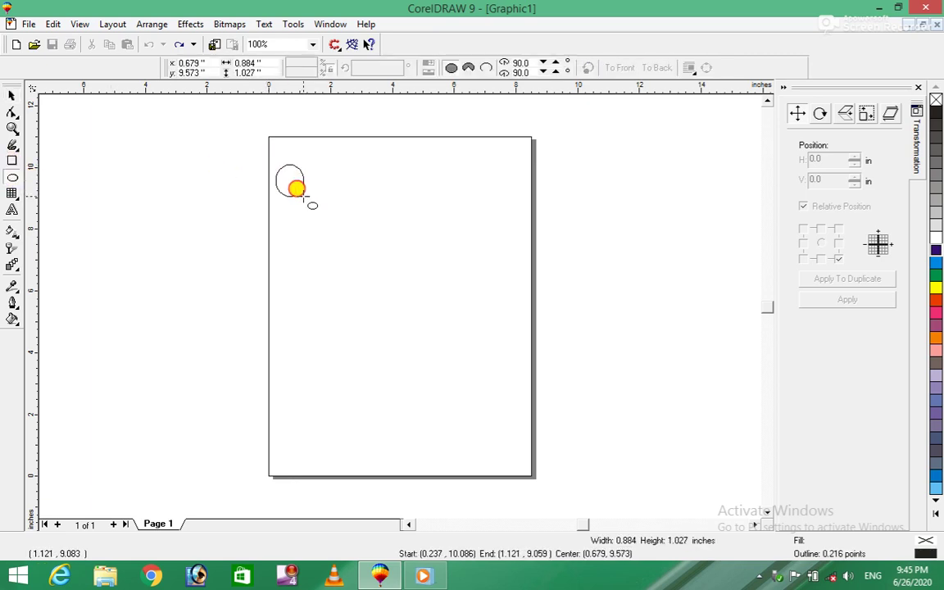
pyautogui.moveTo(276, 164); pyautogui.dragTo(308, 195)
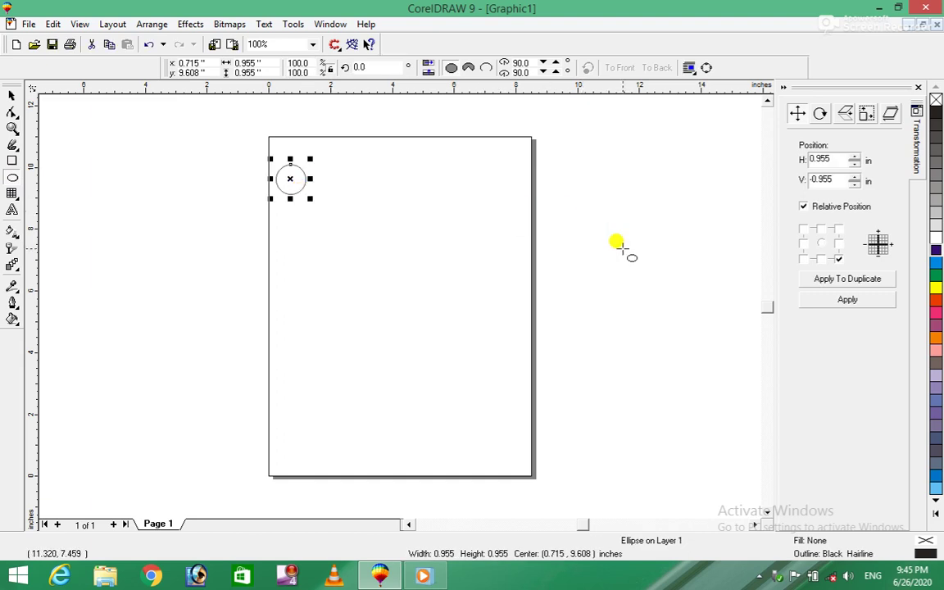
pyautogui.click(838, 230)
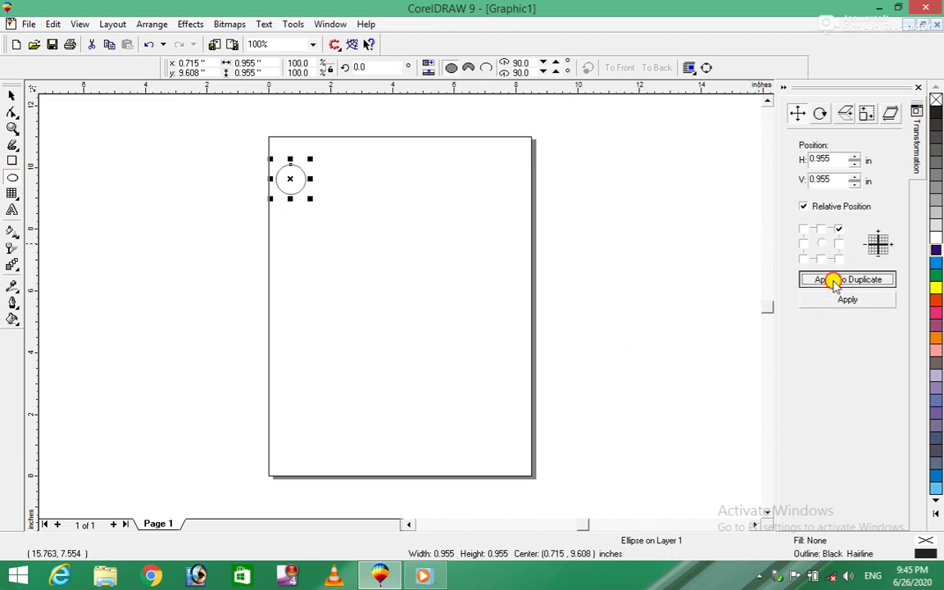
pyautogui.click(833, 279)
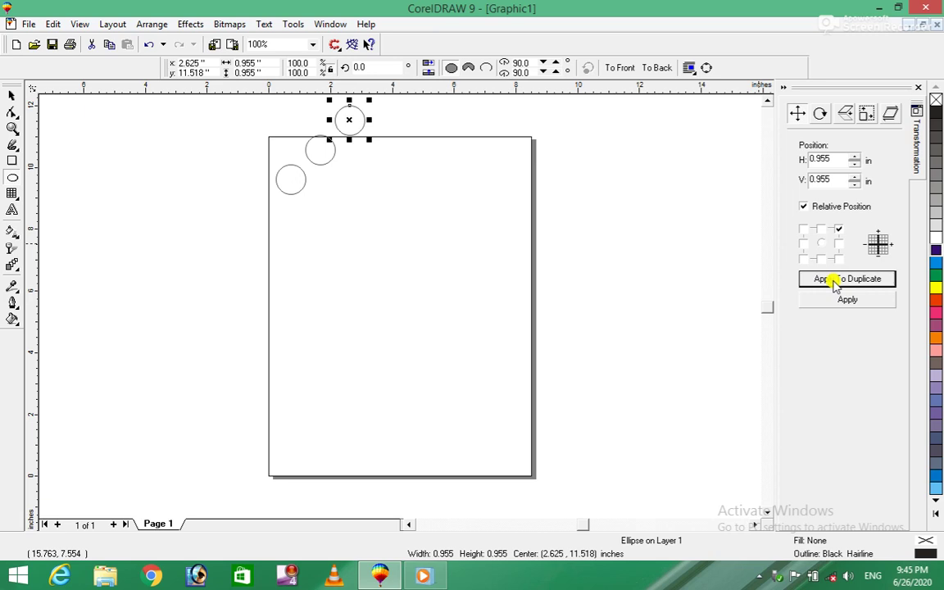
pyautogui.hotkey('ctrl', 'z')
pyautogui.hotkey('ctrl', 'z')
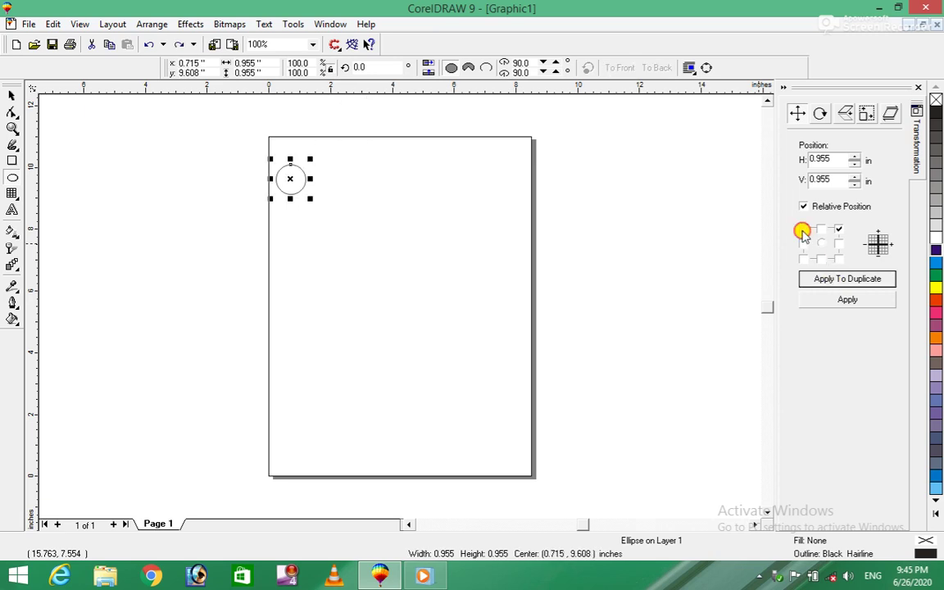
pyautogui.click(803, 230)
pyautogui.click(833, 280)
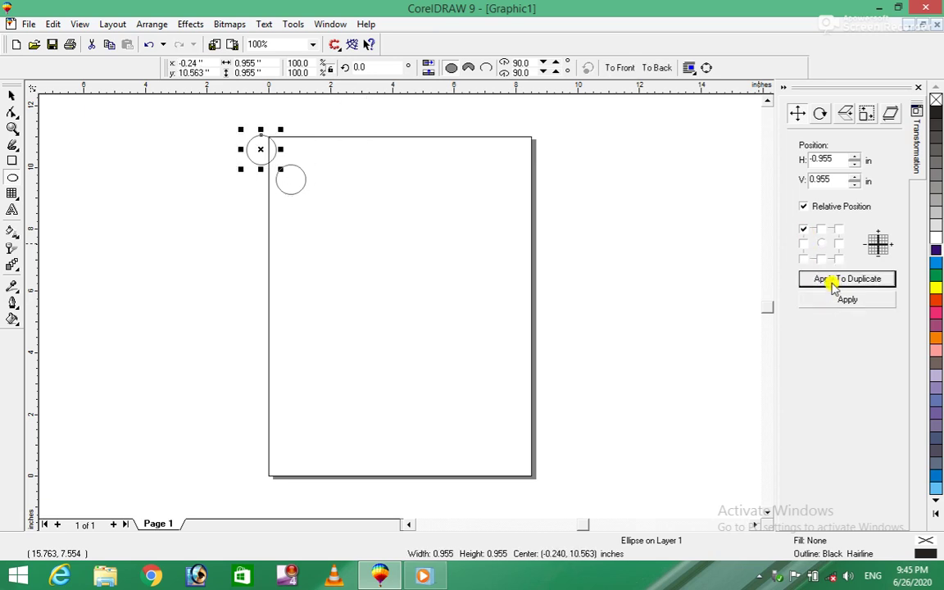
pyautogui.hotkey('ctrl', 'z')
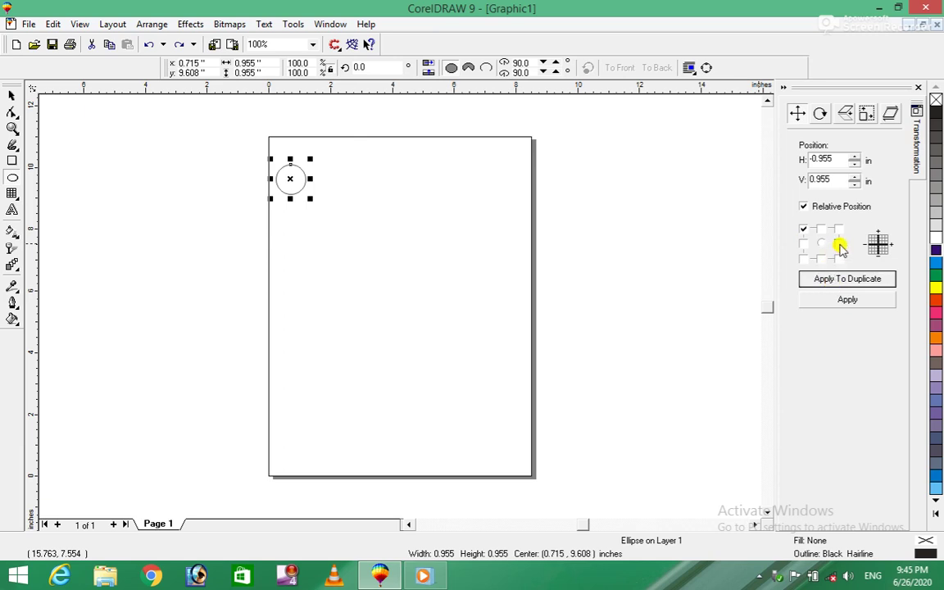
# - Duplicate the circle rightward edge to edge into a top row, undoing copies past the page edge
pyautogui.click(838, 243)
pyautogui.click(840, 279)
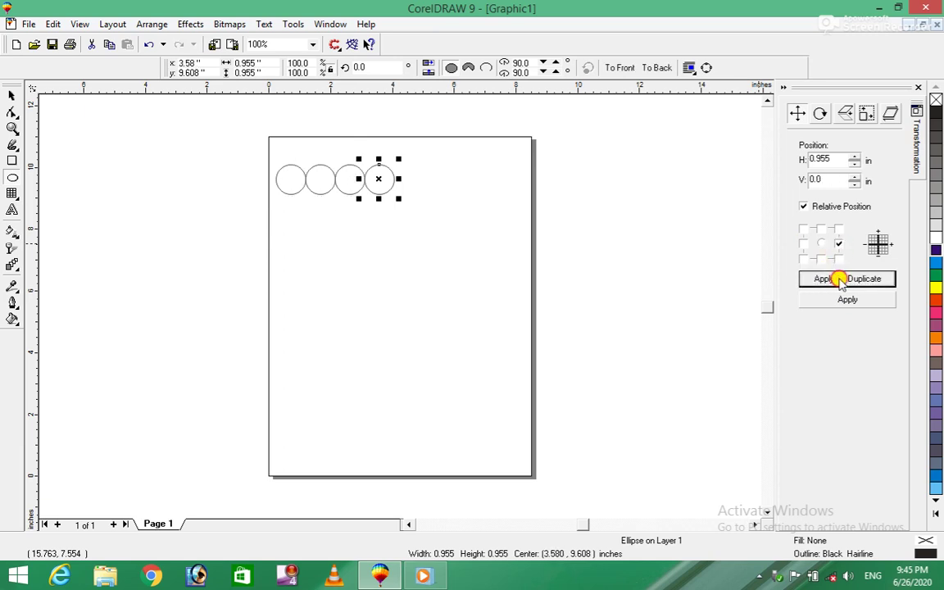
pyautogui.click(840, 279)
pyautogui.click(840, 278)
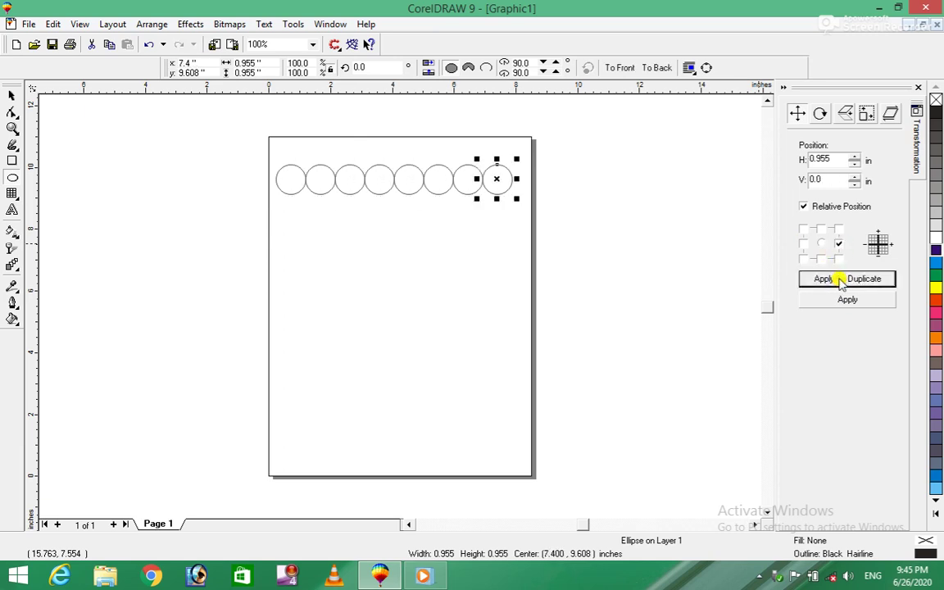
pyautogui.click(840, 279)
pyautogui.click(840, 279)
pyautogui.click(840, 279)
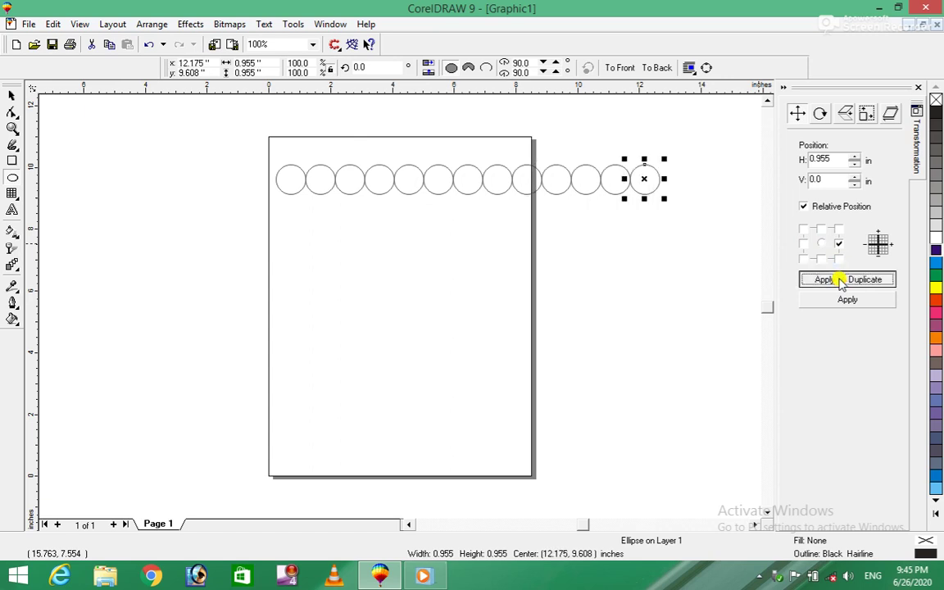
pyautogui.hotkey('ctrl', 'z')
pyautogui.hotkey('ctrl', 'z')
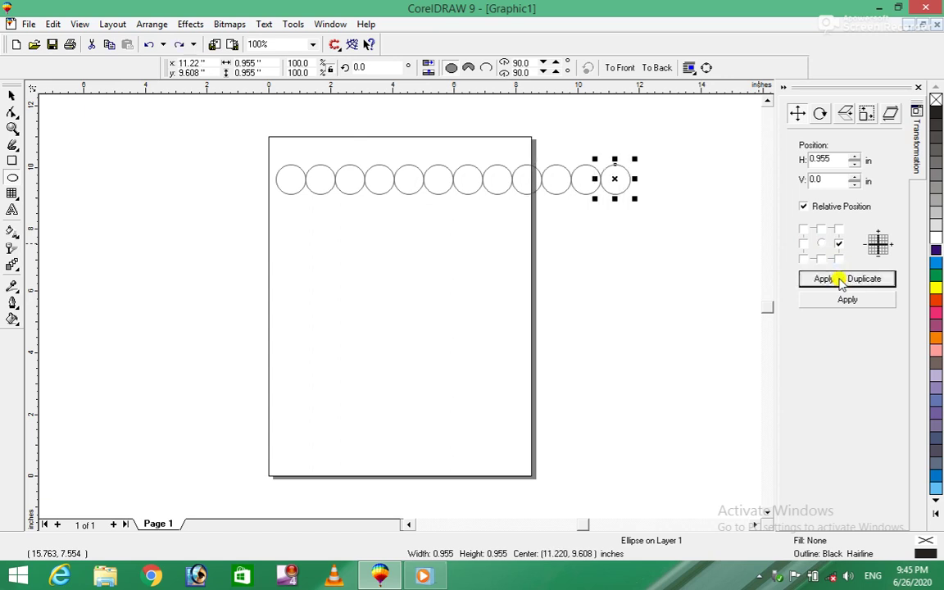
pyautogui.hotkey('ctrl', 'z')
pyautogui.hotkey('ctrl', 'z')
pyautogui.hotkey('ctrl', 'z')
pyautogui.hotkey('ctrl', 'z')
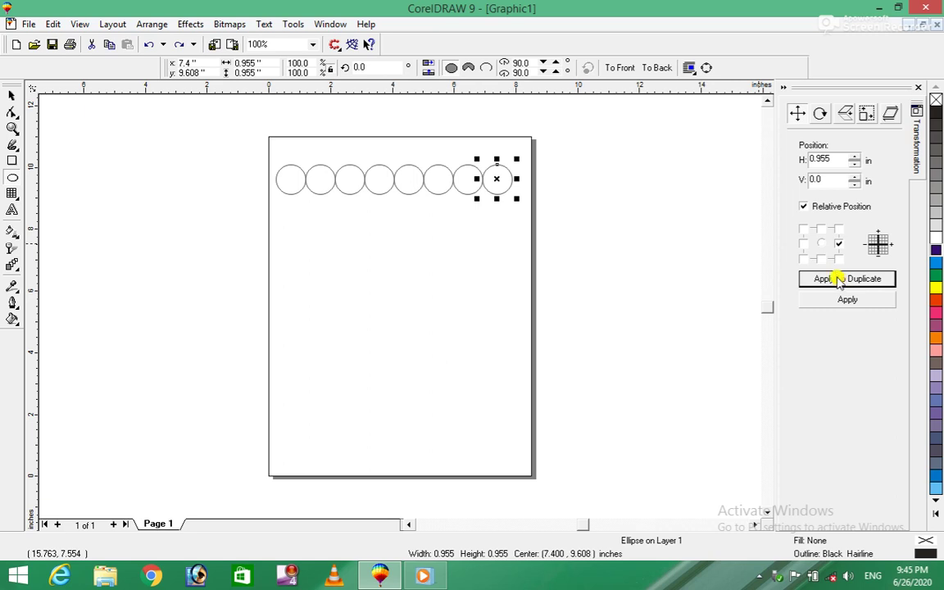
# - Select the first circle and trial diagonal downward duplicates, undoing them
pyautogui.click(283, 173)
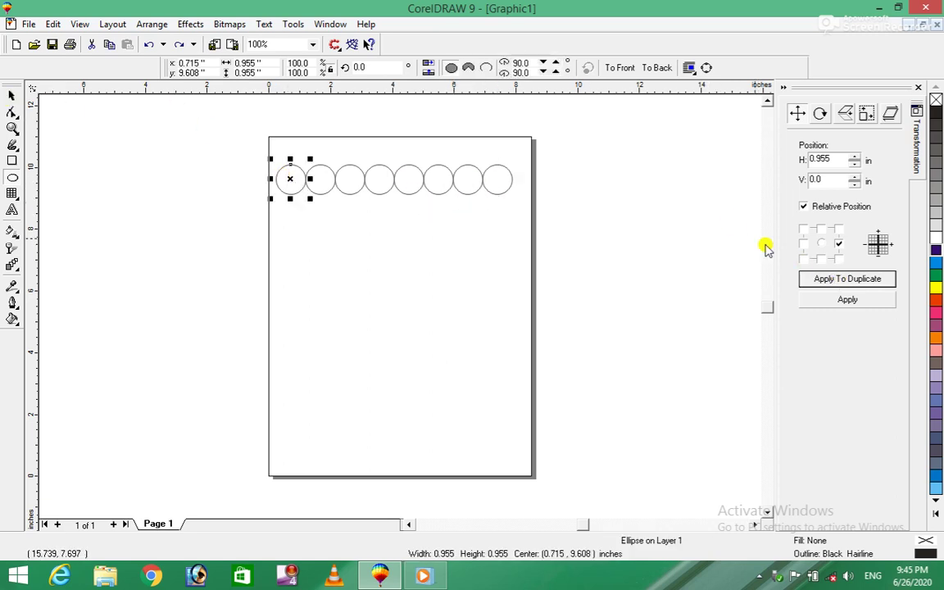
pyautogui.click(838, 259)
pyautogui.click(844, 278)
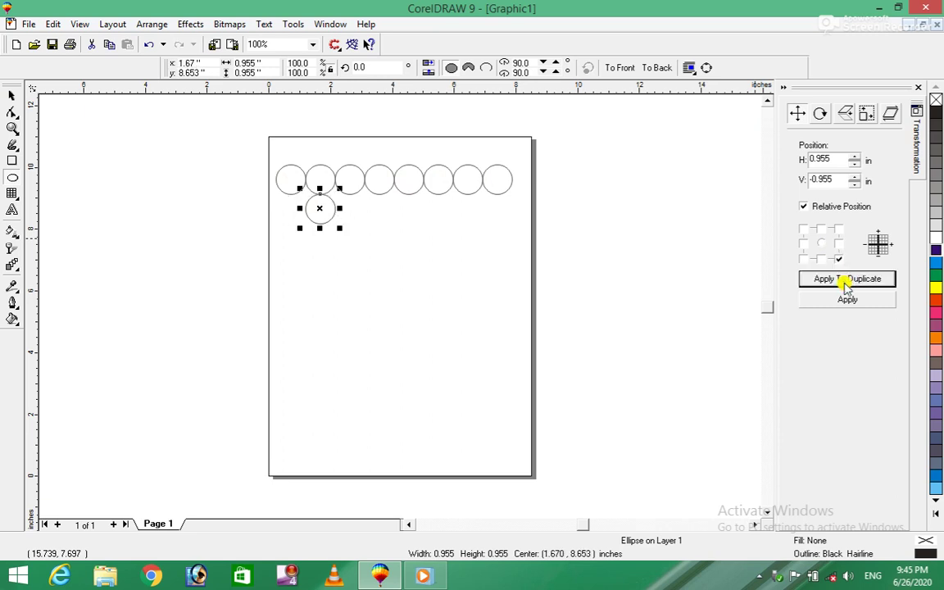
pyautogui.hotkey('ctrl', 'z')
pyautogui.click(803, 259)
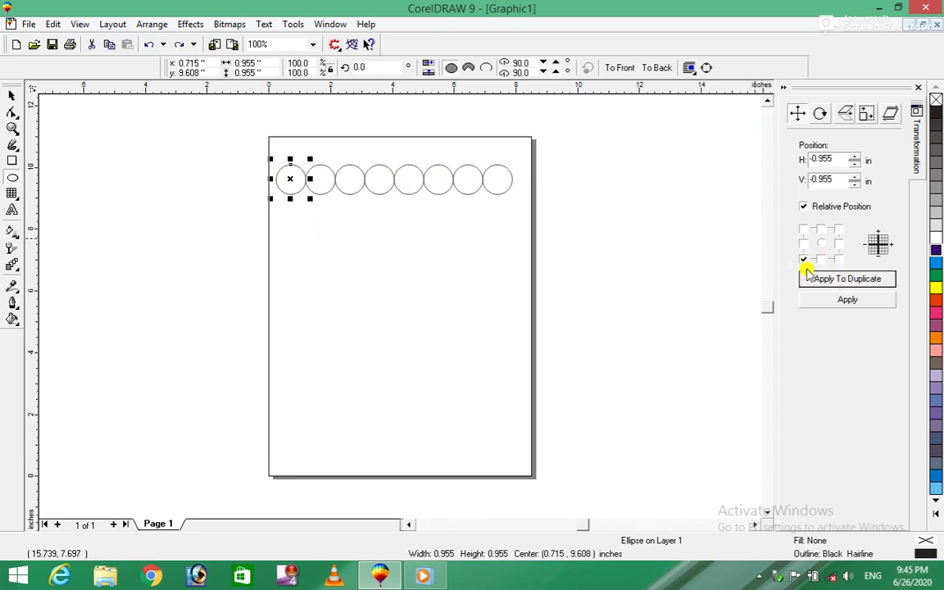
pyautogui.click(810, 279)
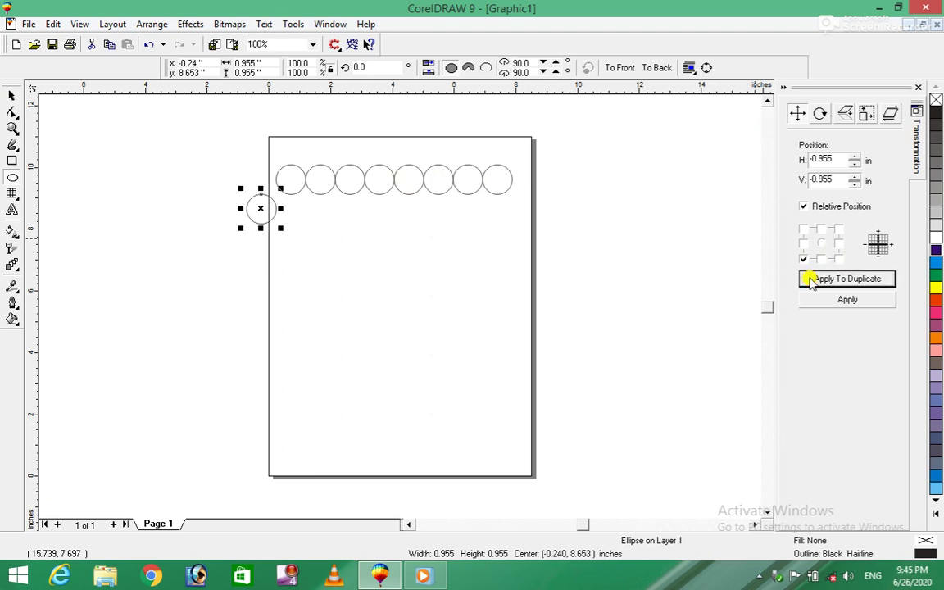
pyautogui.hotkey('ctrl', 'z')
# - Duplicate the first circle straight down (V -0.955 in) into a column along the left edge
pyautogui.click(823, 261)
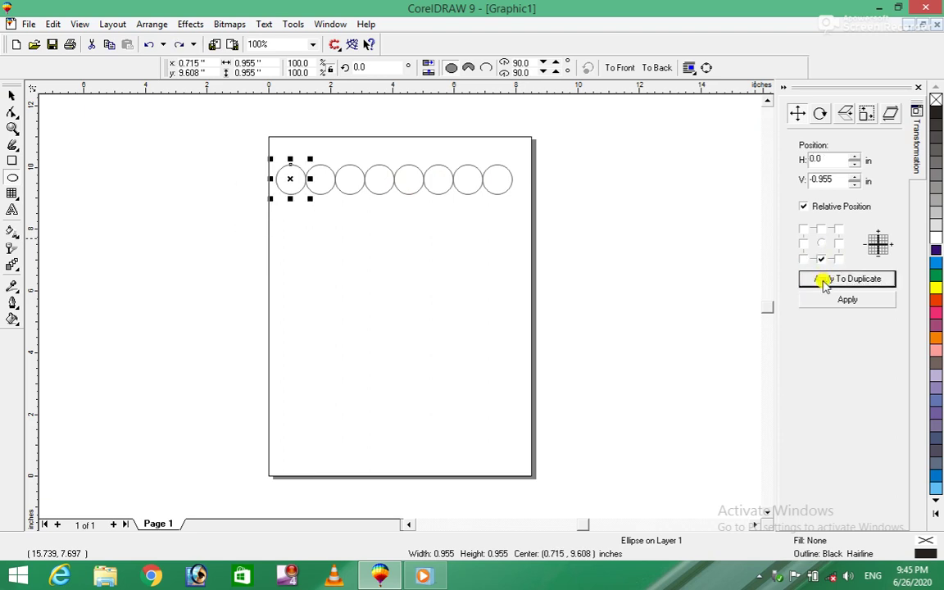
pyautogui.click(823, 279)
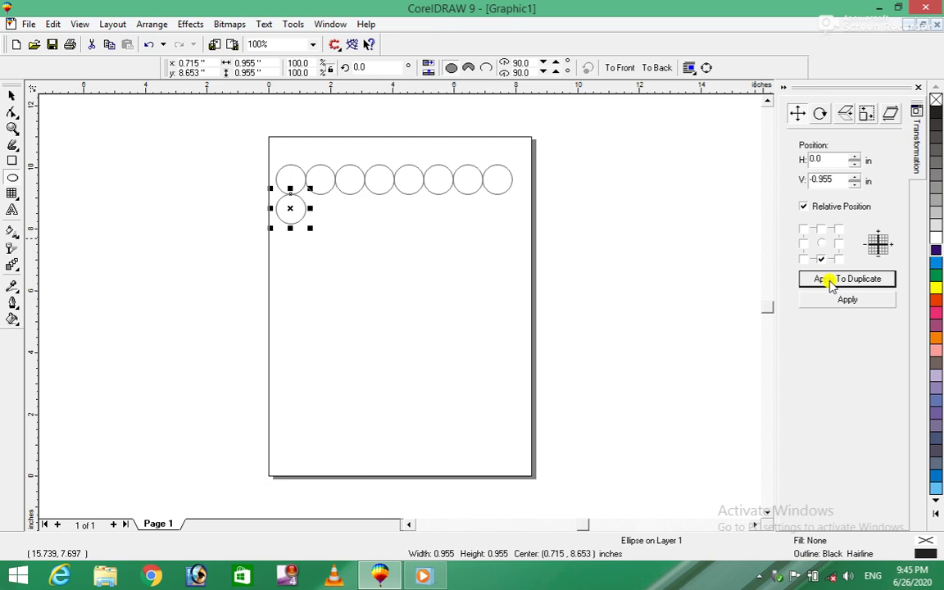
pyautogui.click(830, 279)
pyautogui.click(830, 280)
pyautogui.click(830, 279)
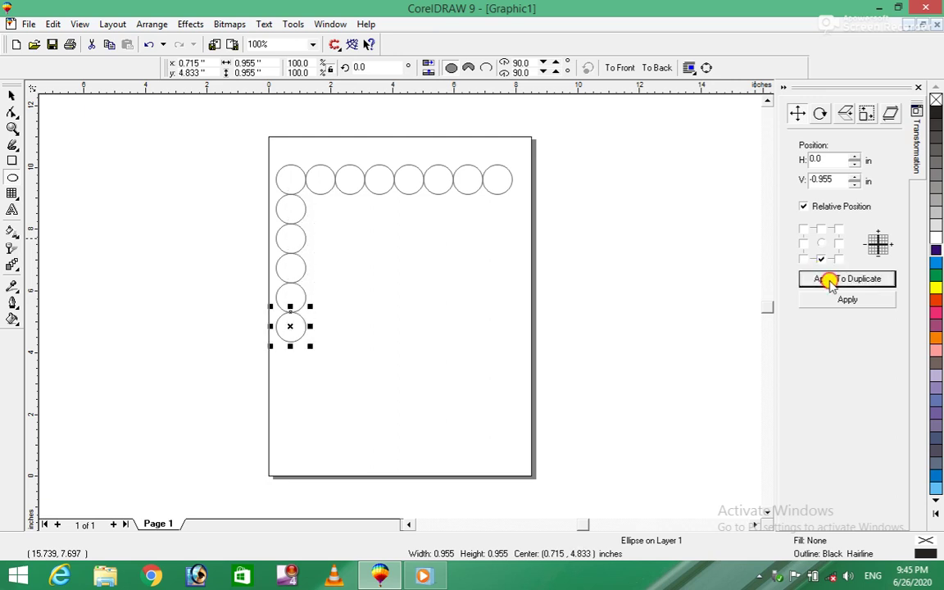
pyautogui.click(830, 280)
pyautogui.click(830, 279)
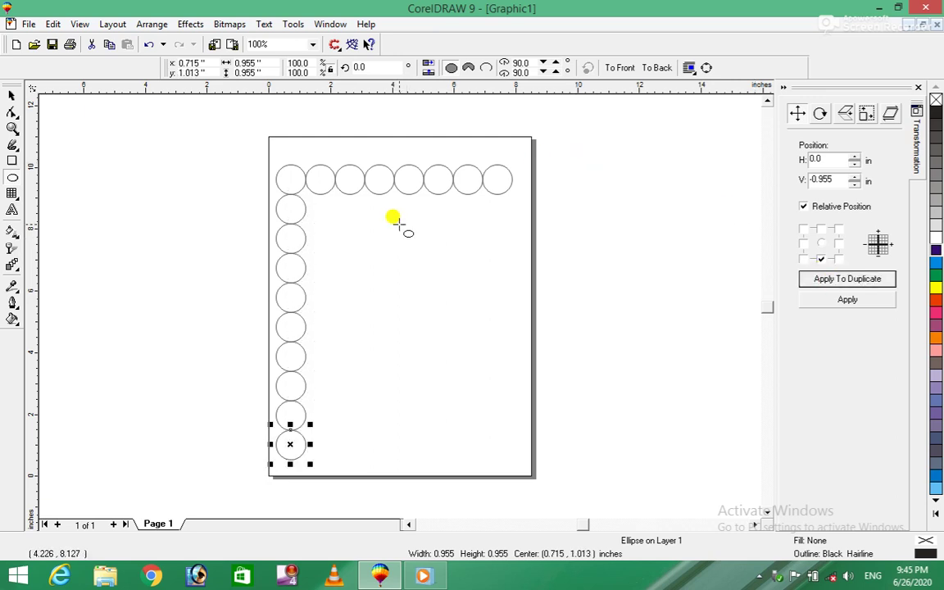
pyautogui.click(292, 210)
pyautogui.write('0.955')
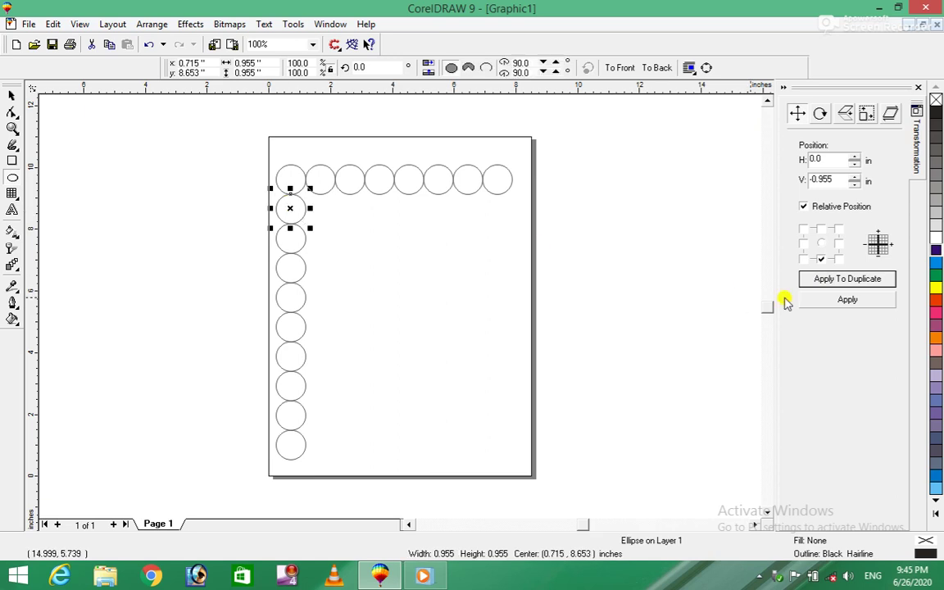
# - Trial down-right diagonal circle duplicates and undo them
pyautogui.click(840, 279)
pyautogui.click(841, 280)
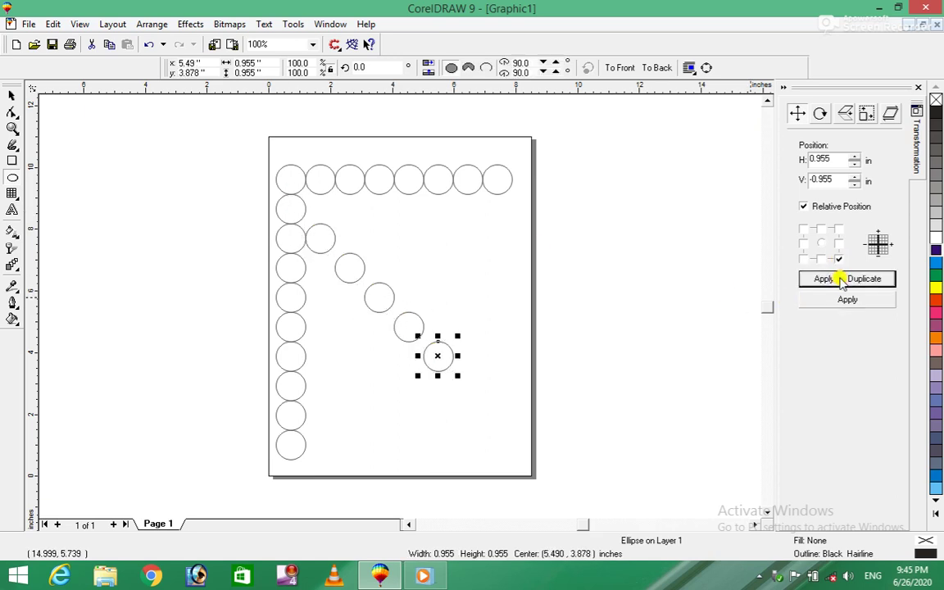
pyautogui.hotkey('ctrl', 'z')
pyautogui.hotkey('ctrl', 'z')
pyautogui.hotkey('ctrl', 'z')
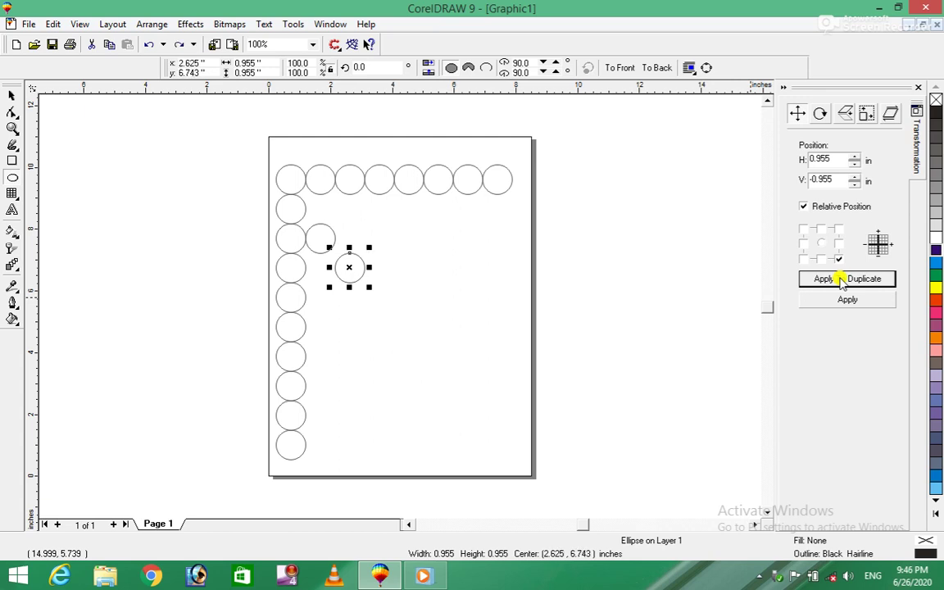
pyautogui.hotkey('ctrl', 'z')
pyautogui.hotkey('ctrl', 'z')
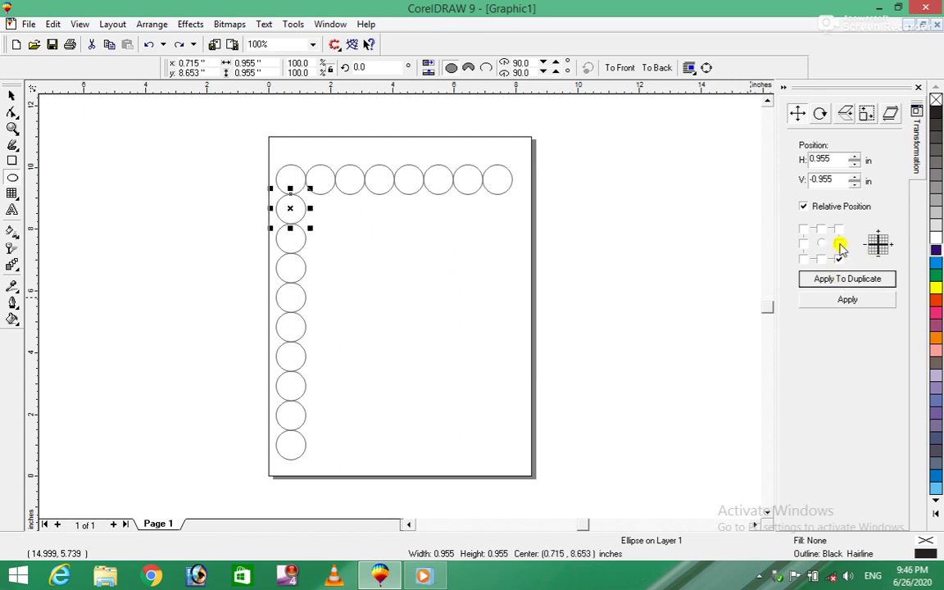
# - Fill the second and third rows with circles duplicated rightward from the left column
pyautogui.click(838, 243)
pyautogui.click(838, 280)
pyautogui.doubleClick(838, 279)
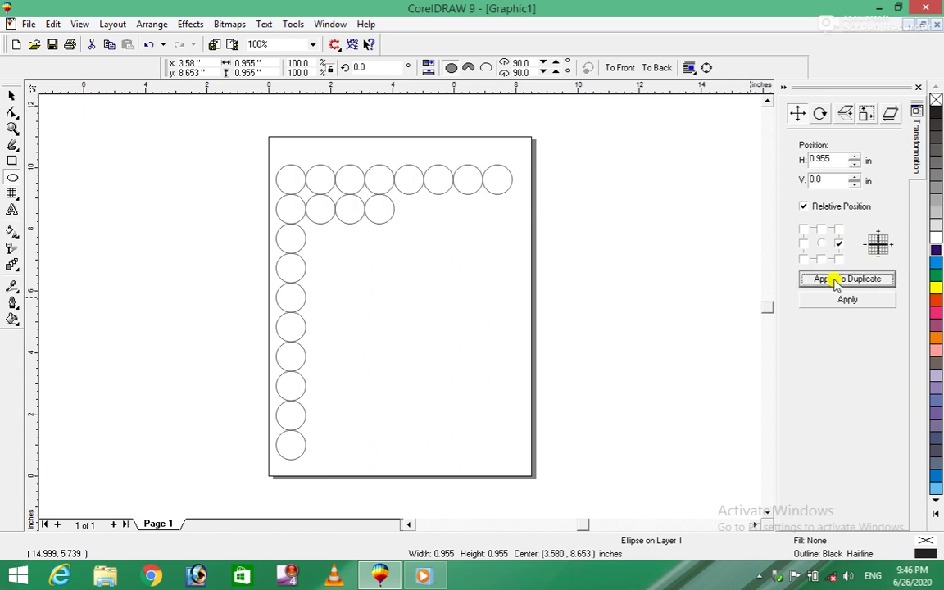
pyautogui.doubleClick(839, 280)
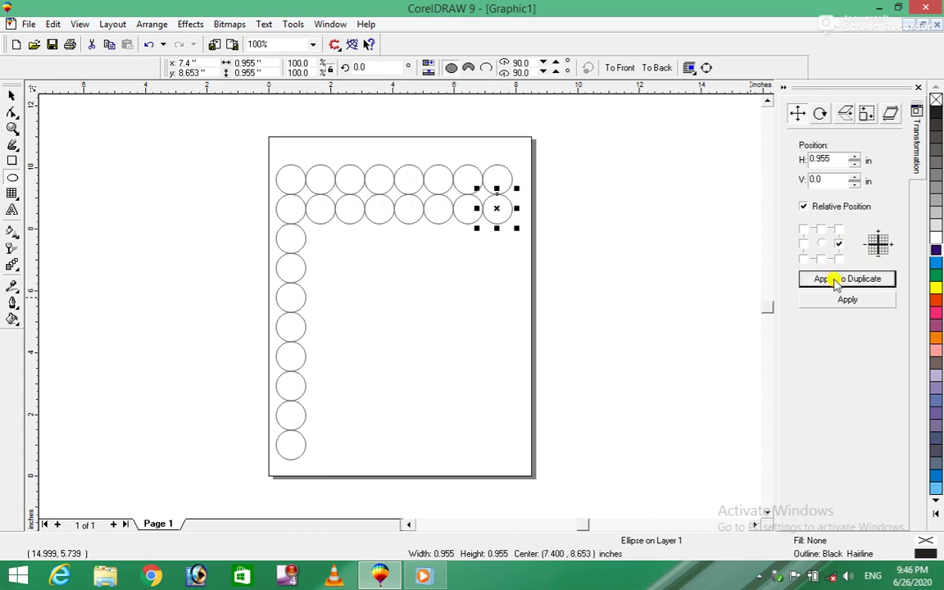
pyautogui.click(288, 237)
pyautogui.click(836, 280)
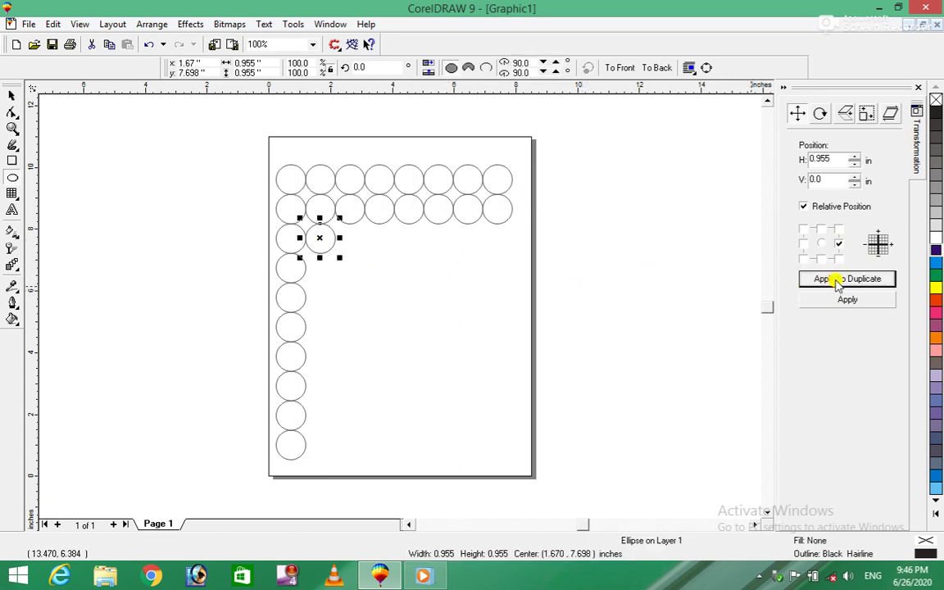
pyautogui.doubleClick(837, 280)
pyautogui.click(837, 280)
pyautogui.doubleClick(837, 279)
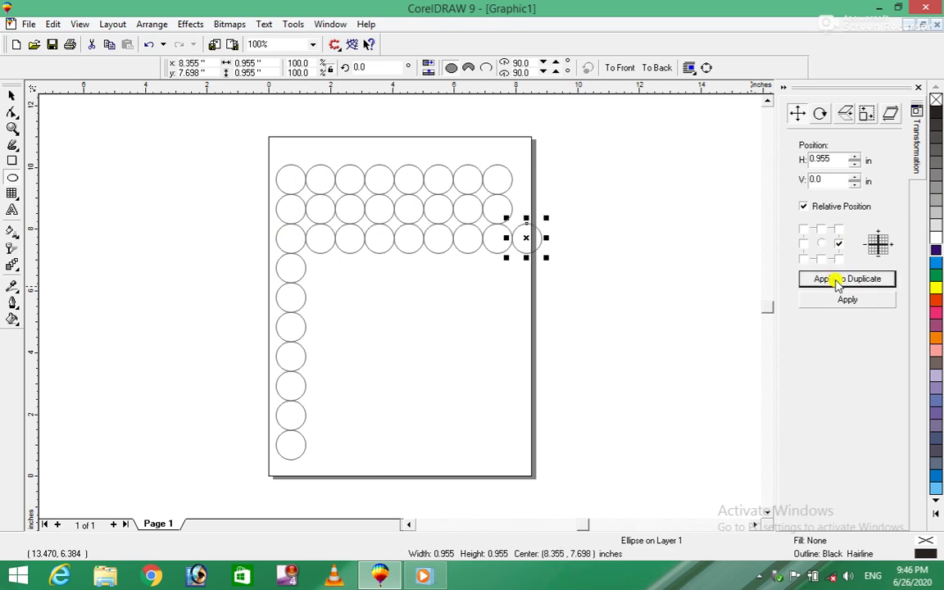
# - Undo the duplicated circles, leaving one 0.955-in circle at the top-left
pyautogui.hotkey('ctrl', 'z')
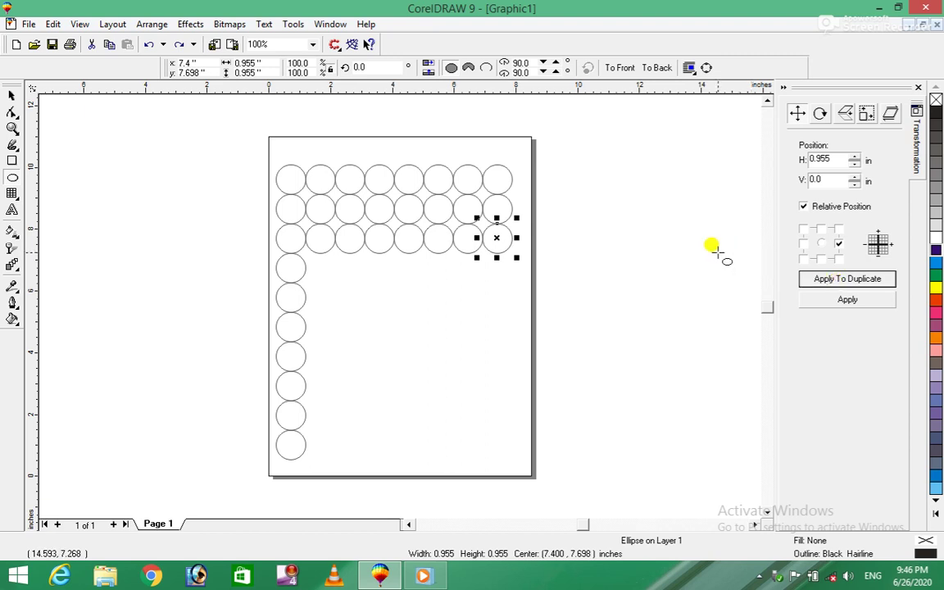
pyautogui.hotkey('ctrl', 'z')
pyautogui.hotkey('ctrl', 'z')
pyautogui.hotkey('ctrl', 'z')
pyautogui.hotkey('ctrl', 'z')
pyautogui.hotkey('ctrl', 'z')
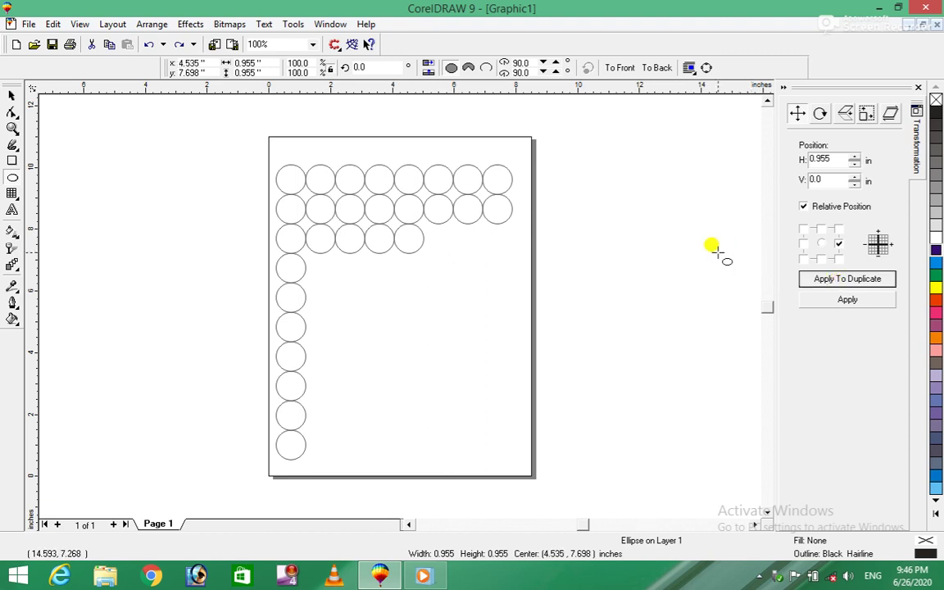
pyautogui.hotkey('ctrl', 'z')
pyautogui.hotkey('ctrl', 'z')
pyautogui.hotkey('ctrl', 'z')
pyautogui.hotkey('ctrl', 'z')
pyautogui.hotkey('ctrl', 'z')
pyautogui.hotkey('ctrl', 'z')
pyautogui.hotkey('ctrl', 'z')
pyautogui.hotkey('ctrl', 'z')
pyautogui.hotkey('ctrl', 'z')
pyautogui.hotkey('ctrl', 'z')
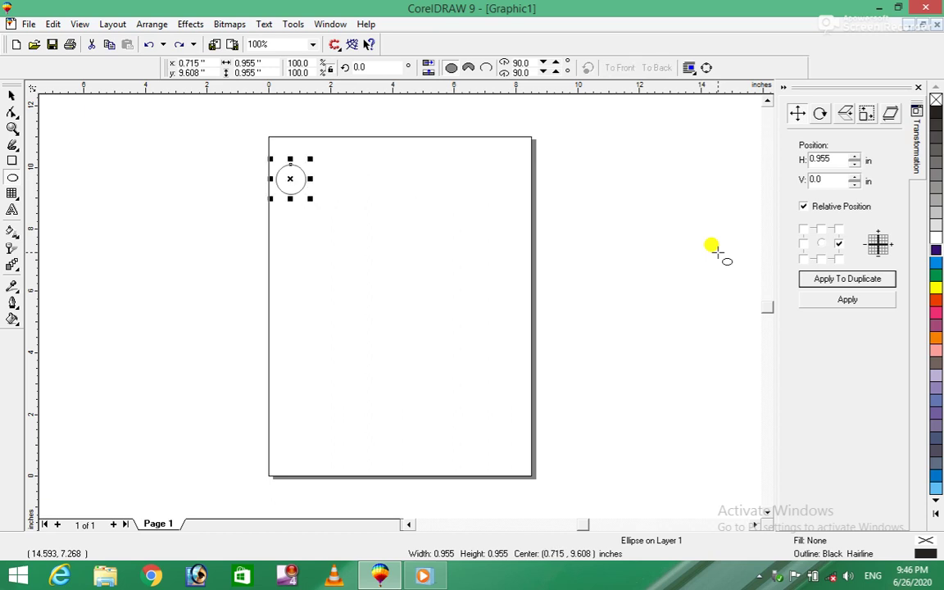
pyautogui.hotkey('ctrl', 'z')
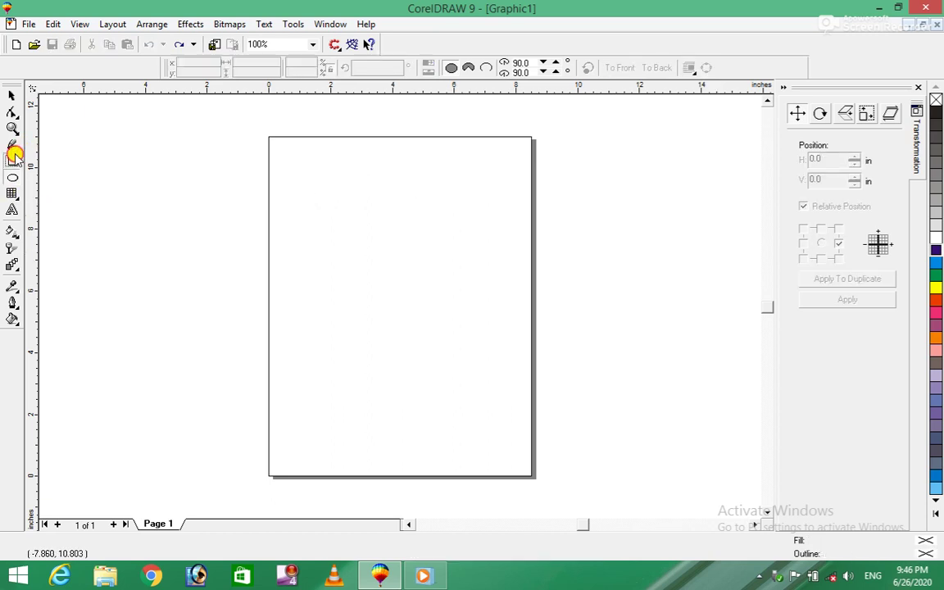
# - Draw a rectangle near the page's top-left and rotate it 45 degrees
pyautogui.click(13, 160)
pyautogui.moveTo(307, 180); pyautogui.dragTo(396, 236)
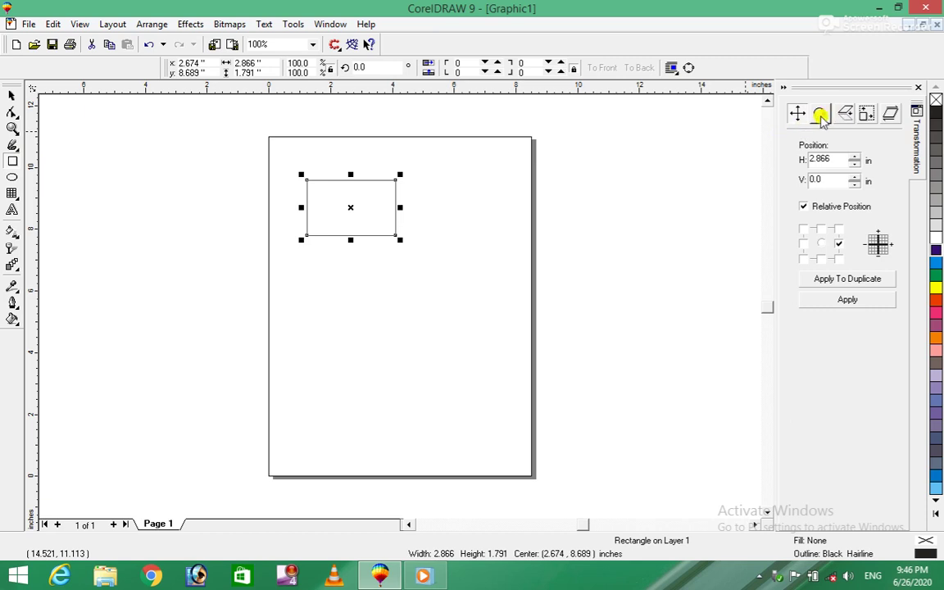
pyautogui.click(820, 115)
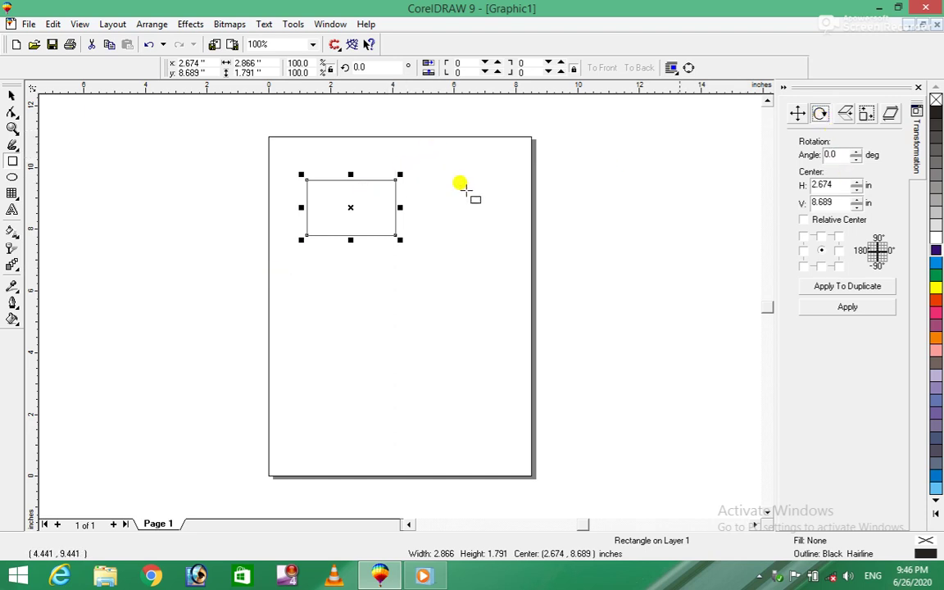
pyautogui.doubleClick(845, 153)
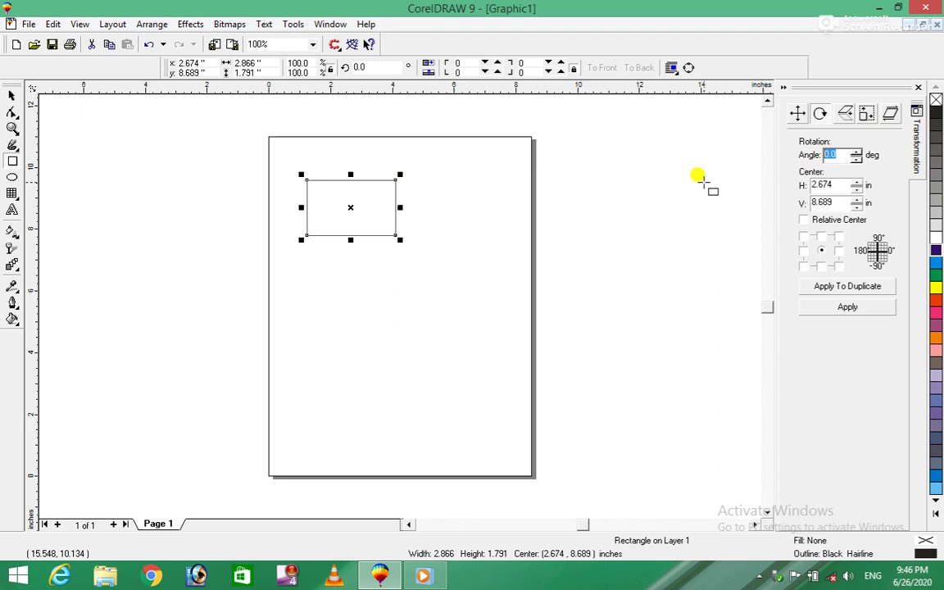
pyautogui.write('45')
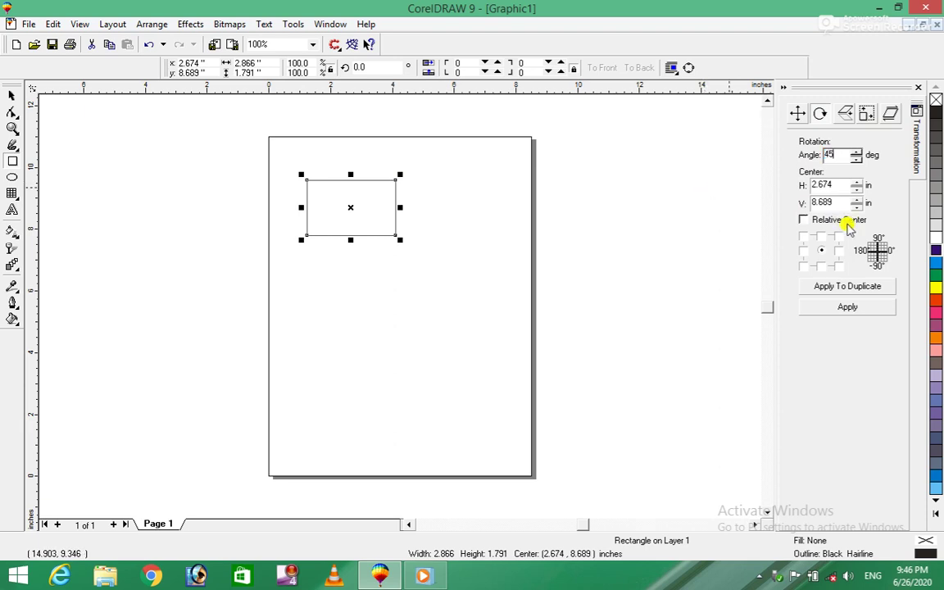
pyautogui.click(836, 307)
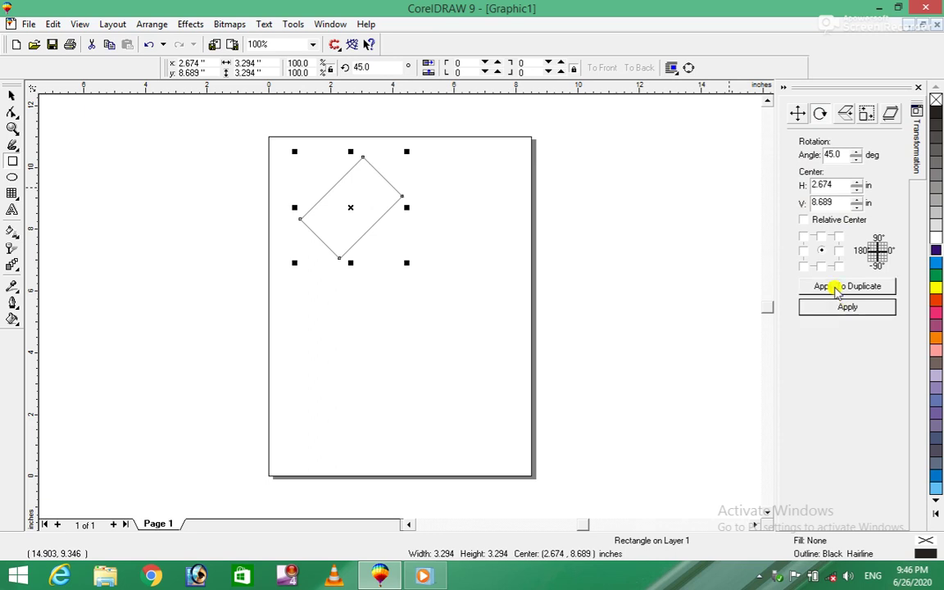
# - Trial 45-degree rotated duplicates of the rectangle, then undo them
pyautogui.click(835, 287)
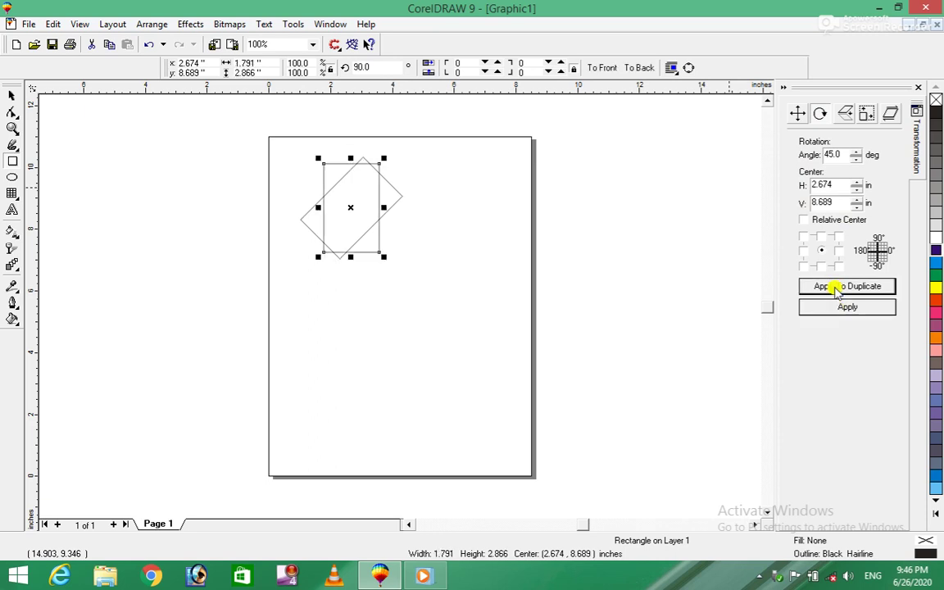
pyautogui.click(836, 287)
pyautogui.click(836, 286)
pyautogui.click(835, 287)
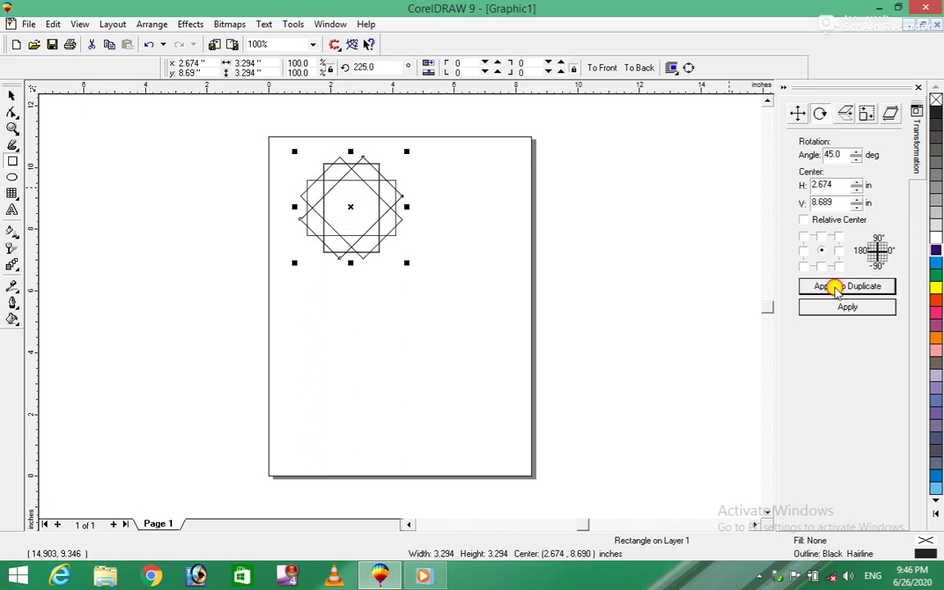
pyautogui.click(836, 287)
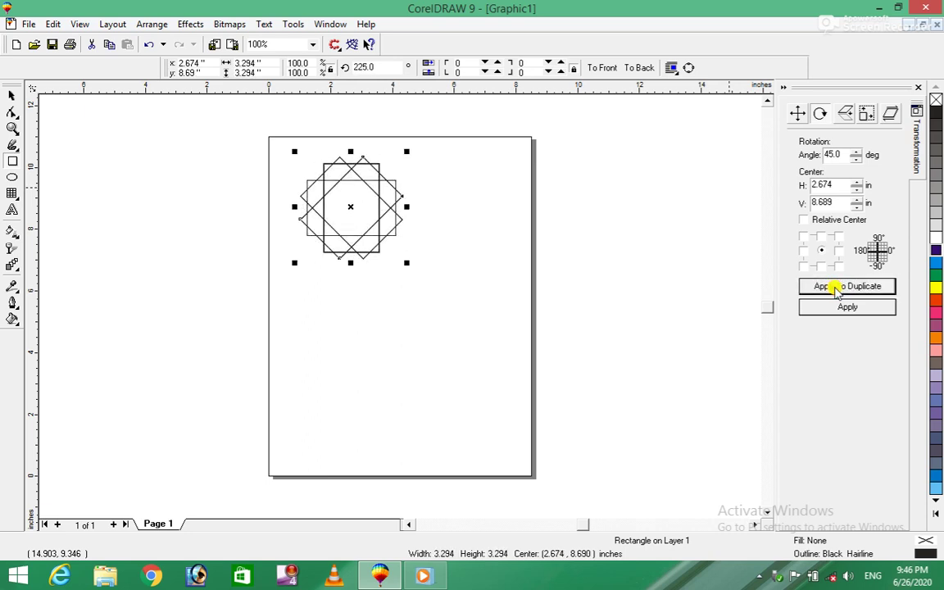
pyautogui.hotkey('ctrl', 'z')
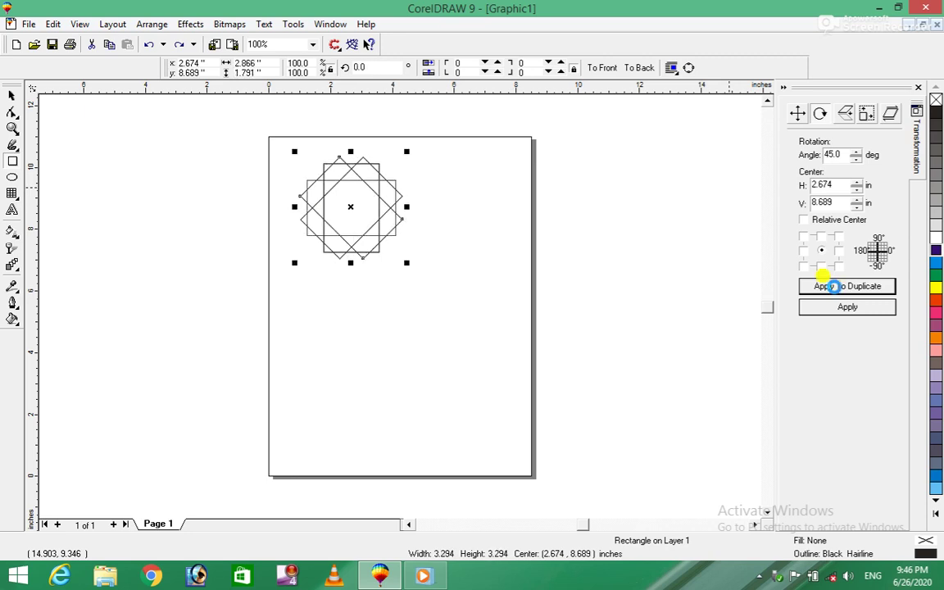
pyautogui.hotkey('ctrl', 'z')
pyautogui.hotkey('ctrl', 'z')
pyautogui.hotkey('ctrl', 'z')
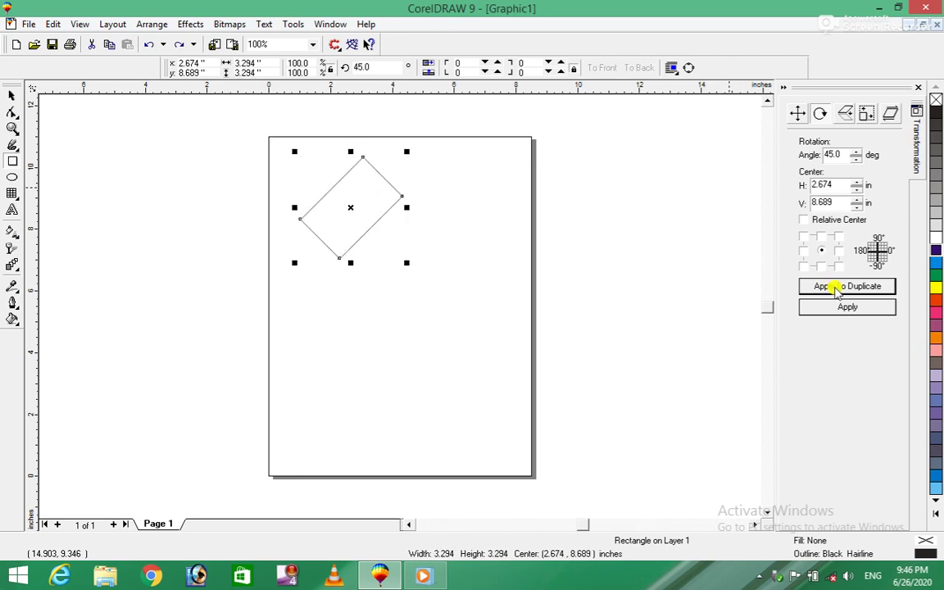
# - Fill the square cyan, trial green, yellow and red rotated copies, and undo them
pyautogui.click(936, 263)
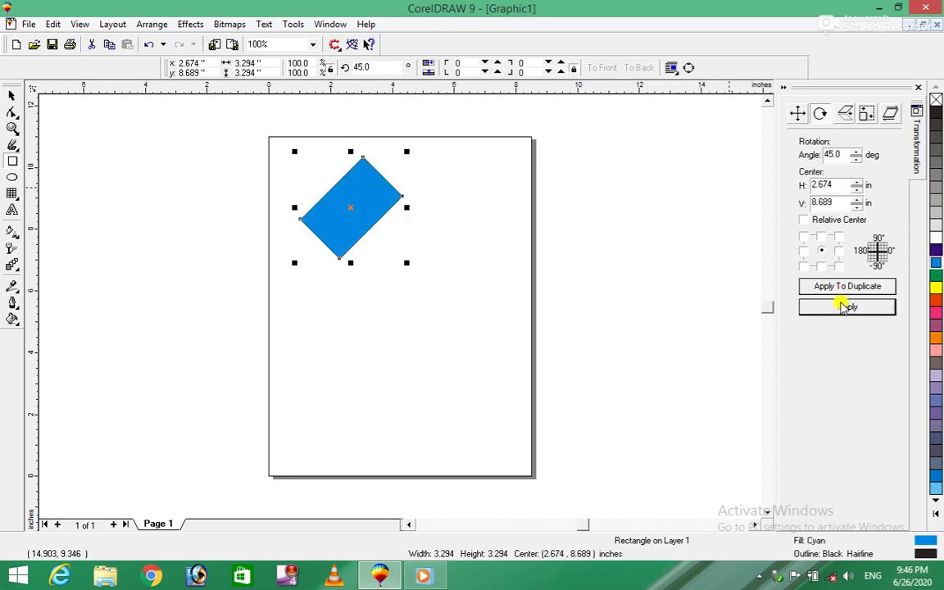
pyautogui.click(847, 286)
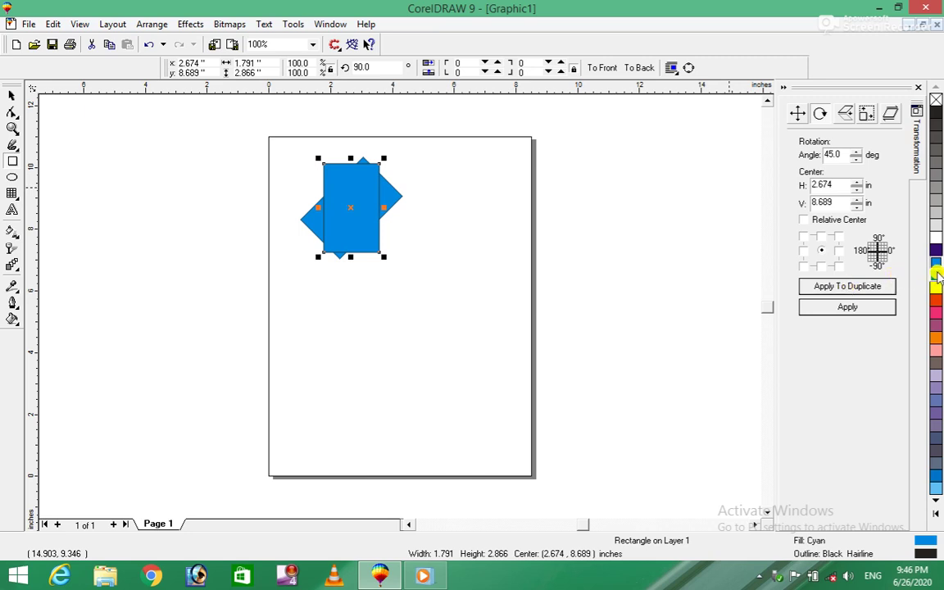
pyautogui.click(936, 275)
pyautogui.click(860, 286)
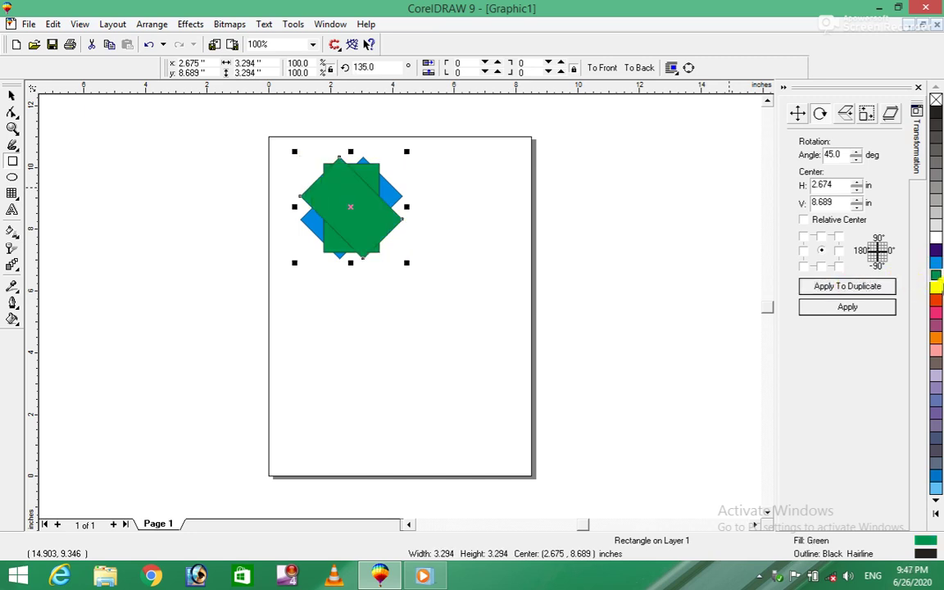
pyautogui.click(936, 289)
pyautogui.click(872, 286)
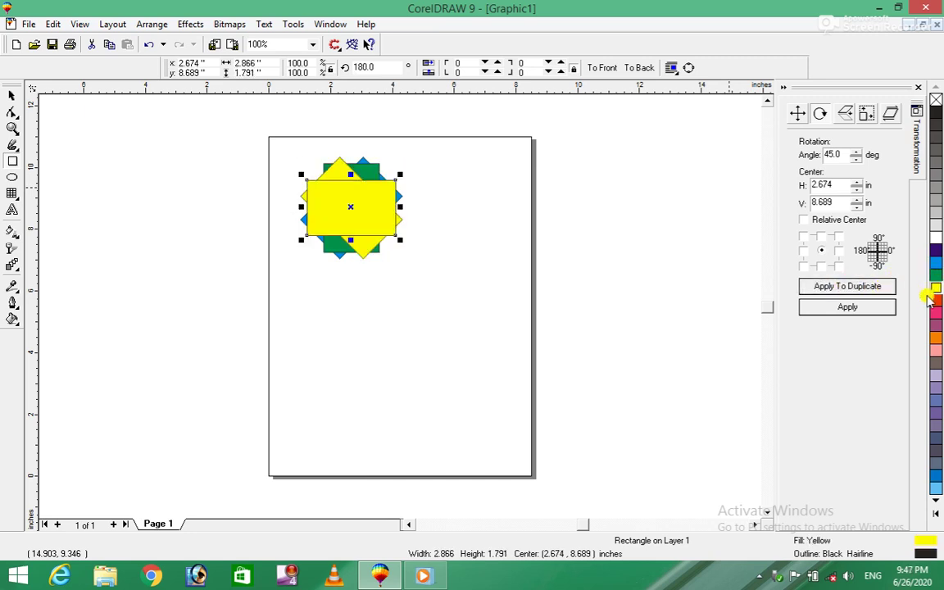
pyautogui.click(936, 301)
pyautogui.click(853, 286)
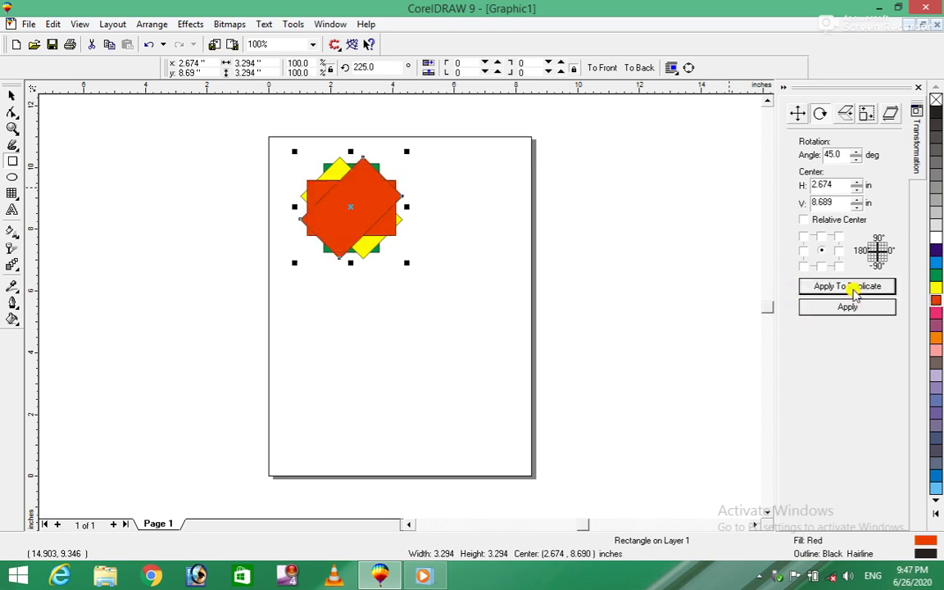
pyautogui.click(852, 288)
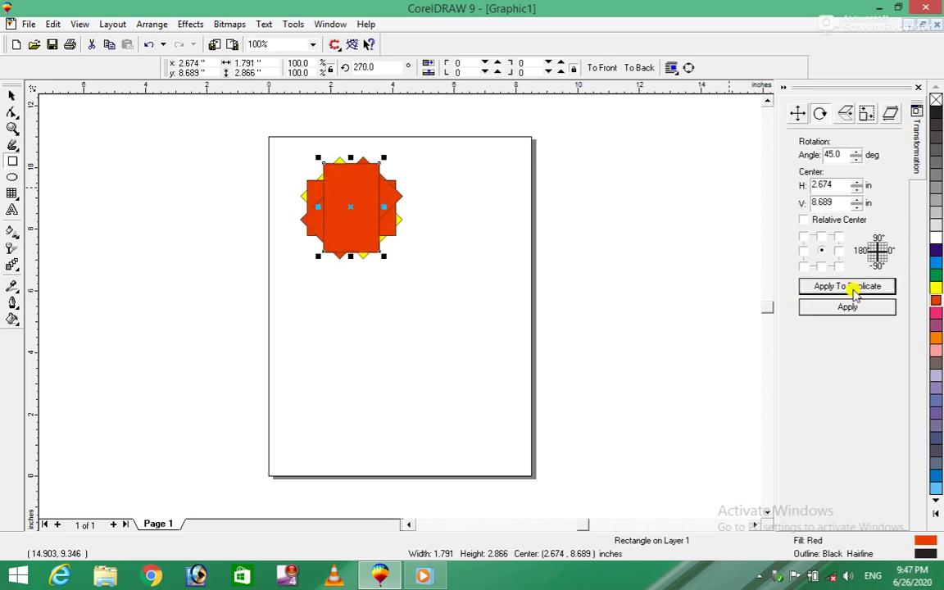
pyautogui.hotkey('ctrl', 'z')
pyautogui.hotkey('ctrl', 'z')
pyautogui.hotkey('ctrl', 'z')
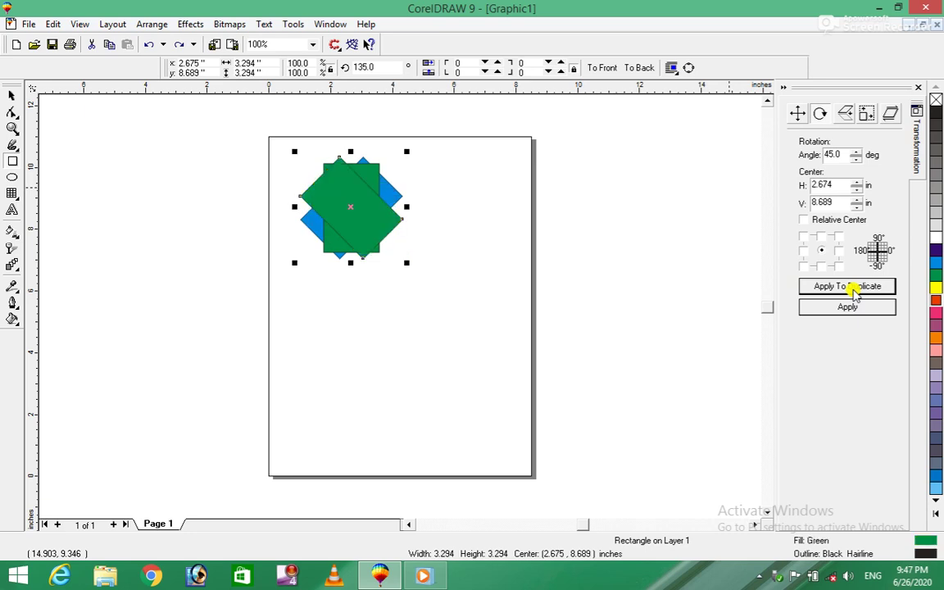
pyautogui.hotkey('ctrl', 'z')
pyautogui.hotkey('ctrl', 'z')
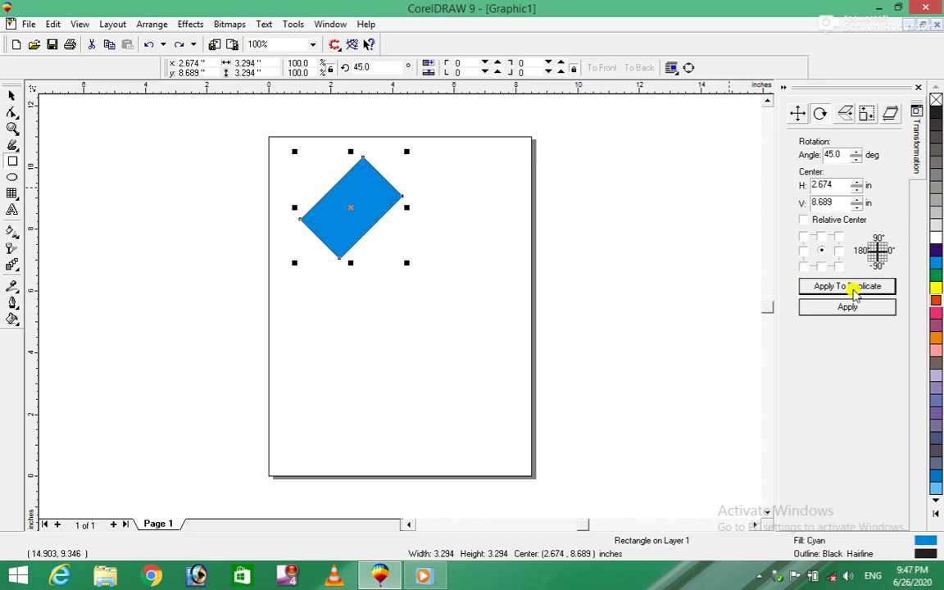
# - Rotate the cyan square a further 90 degrees to 135°, then set the angle to 0
pyautogui.doubleClick(833, 154)
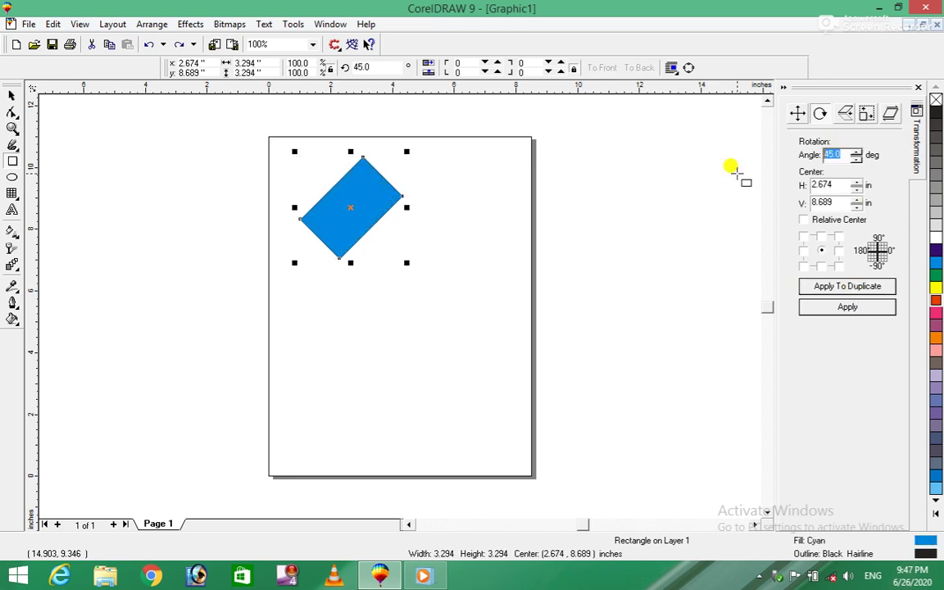
pyautogui.write('90')
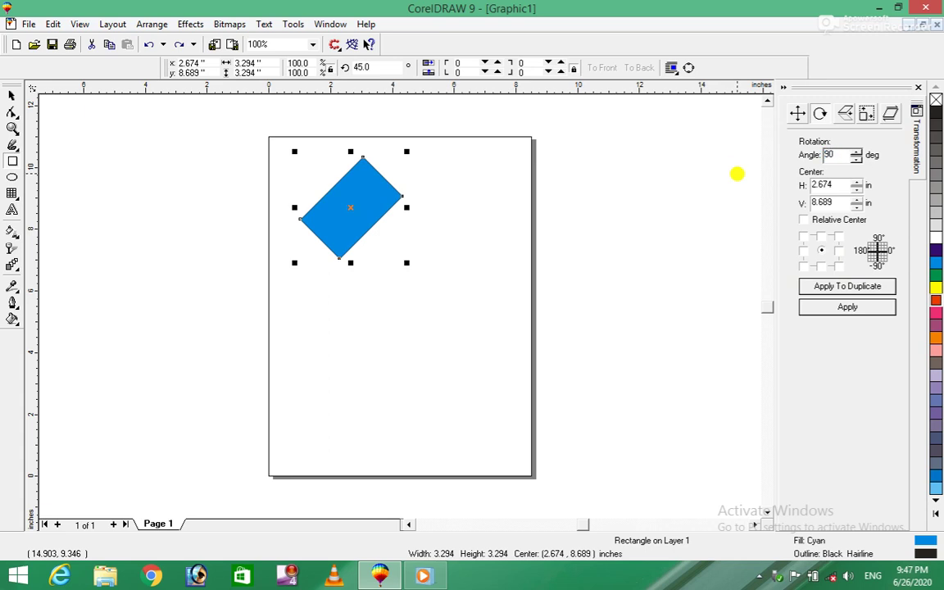
pyautogui.click(864, 308)
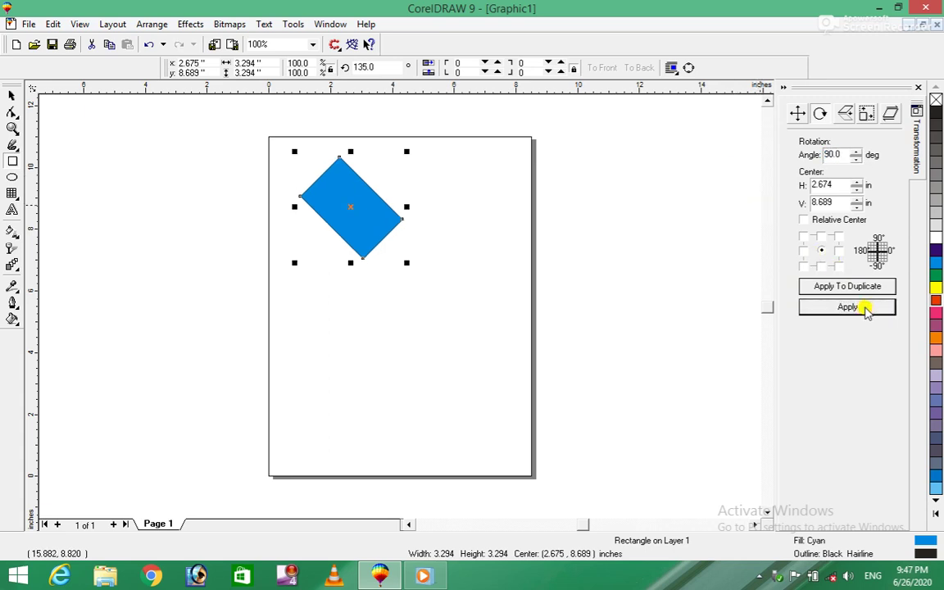
pyautogui.doubleClick(832, 154)
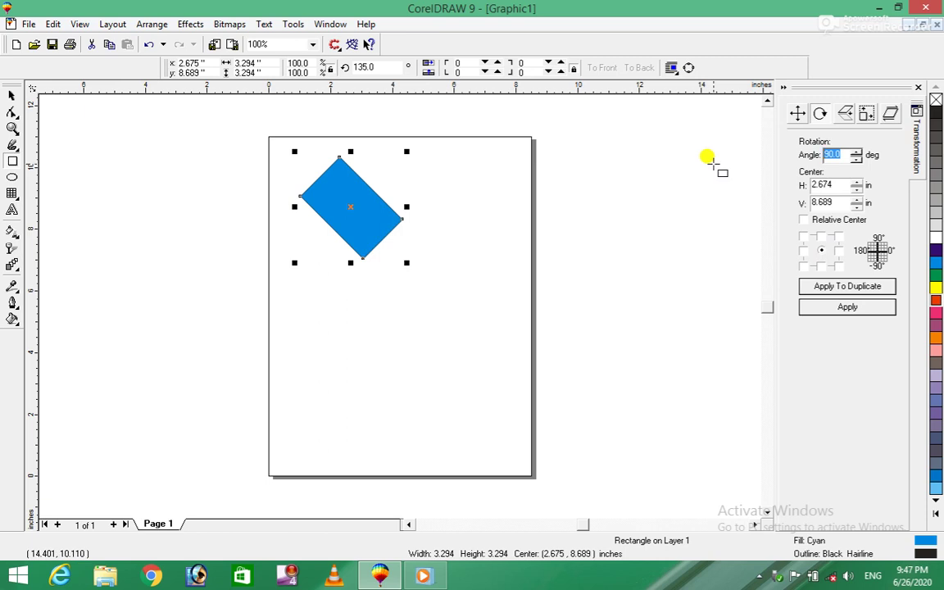
pyautogui.write('0')
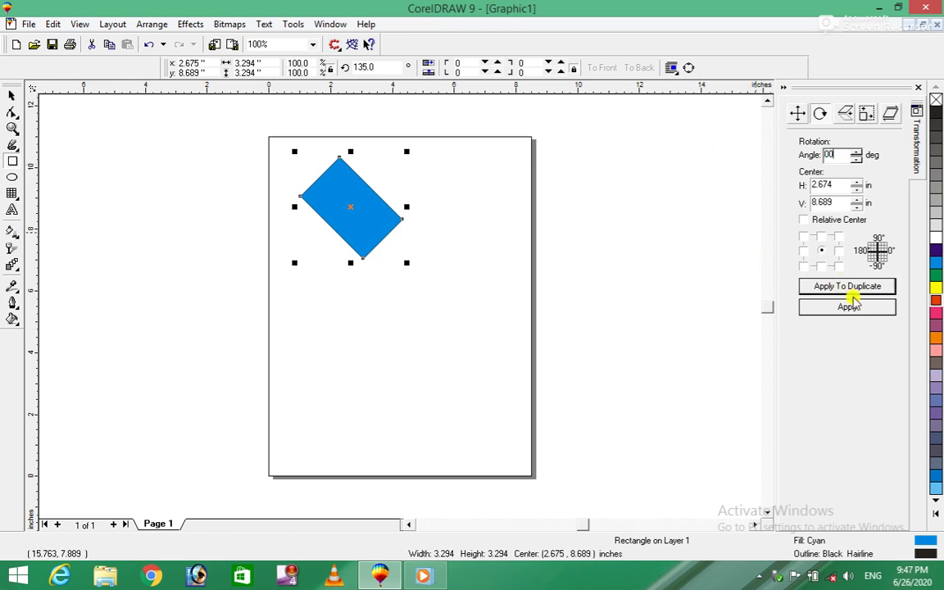
pyautogui.click(854, 306)
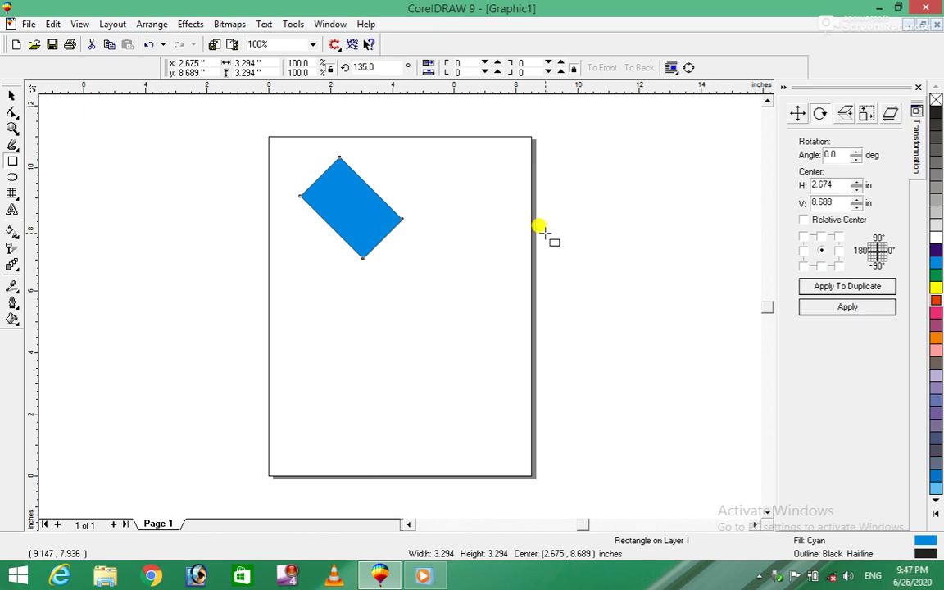
# - Replace the square with a new rectangle and scale it to 50% horizontally
pyautogui.click(9, 95)
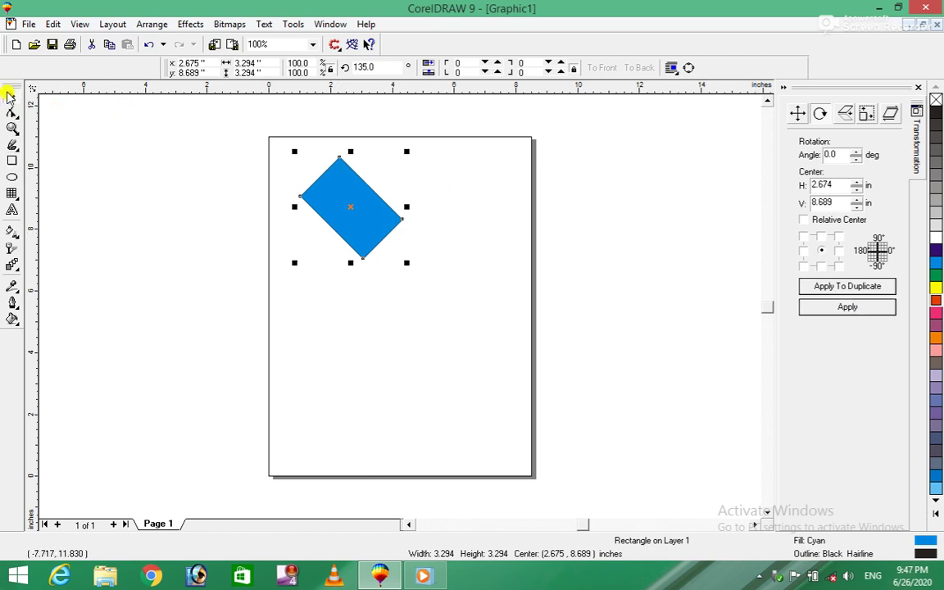
pyautogui.hotkey('ctrl', 'z')
pyautogui.hotkey('ctrl', 'z')
pyautogui.hotkey('ctrl', 'z')
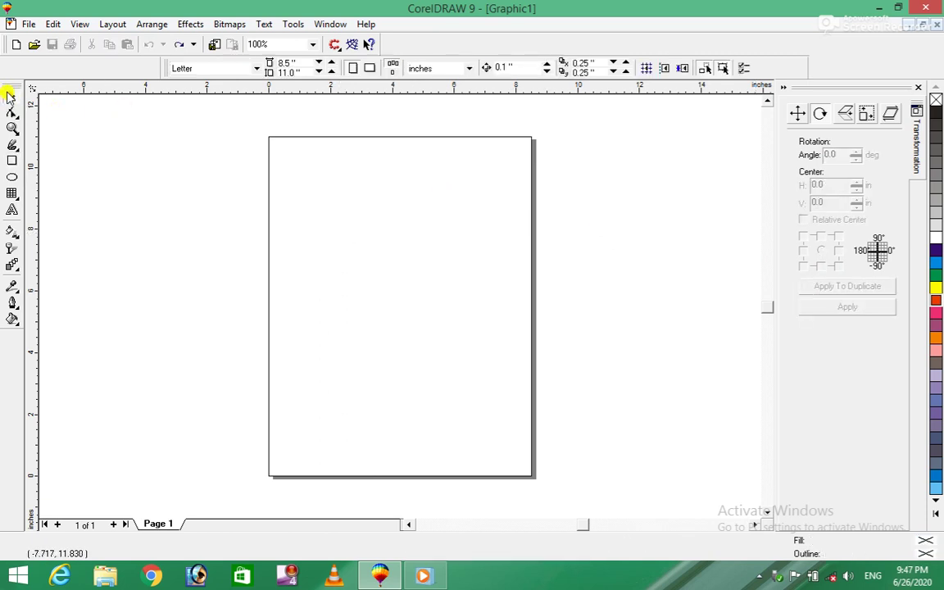
pyautogui.click(11, 160)
pyautogui.moveTo(317, 194); pyautogui.dragTo(445, 274)
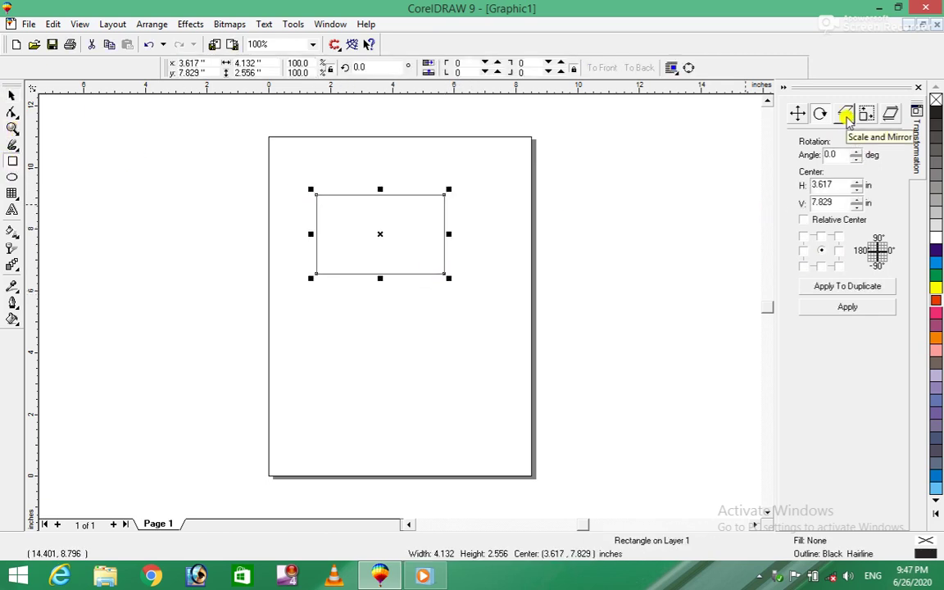
pyautogui.click(846, 117)
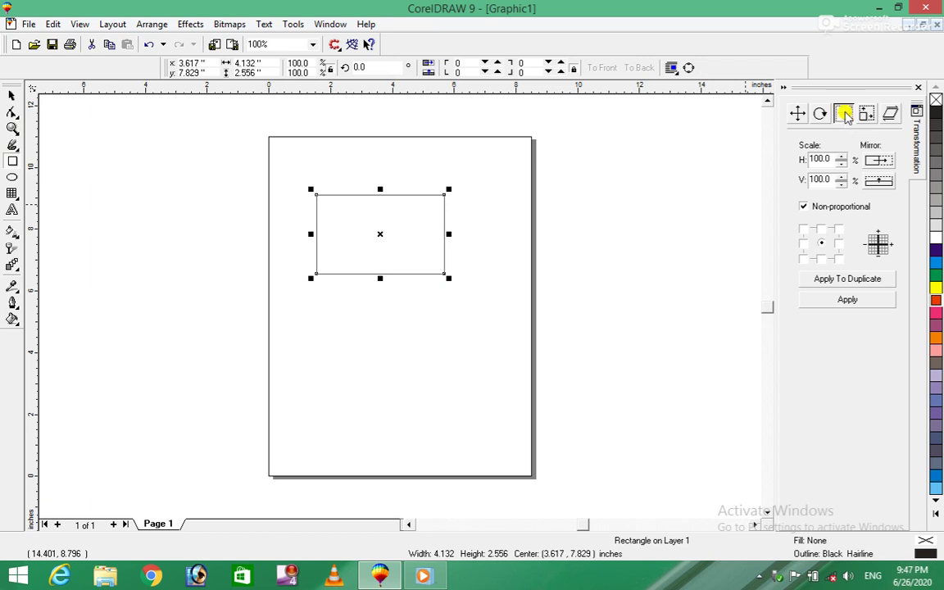
pyautogui.moveTo(829, 159); pyautogui.dragTo(799, 156)
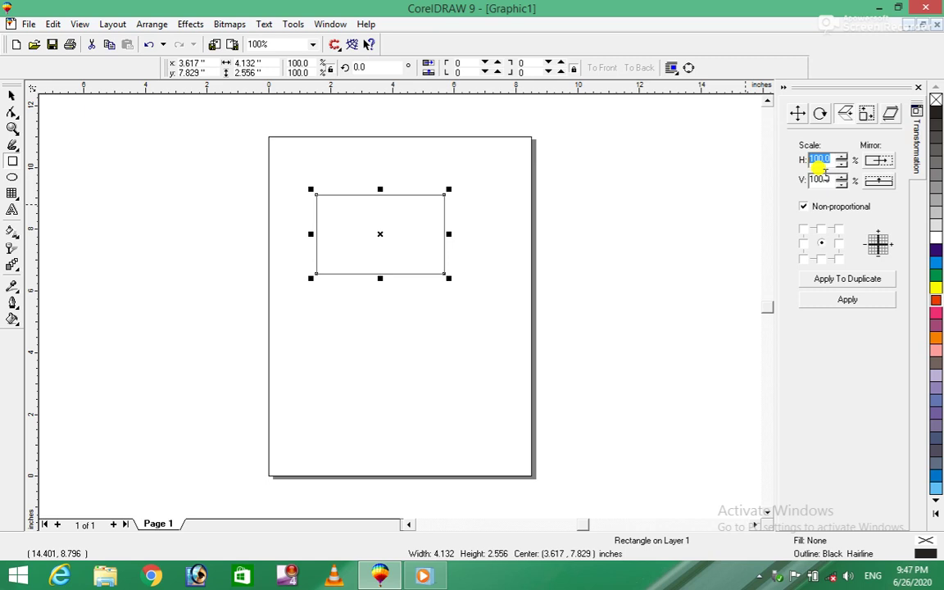
pyautogui.write('50')
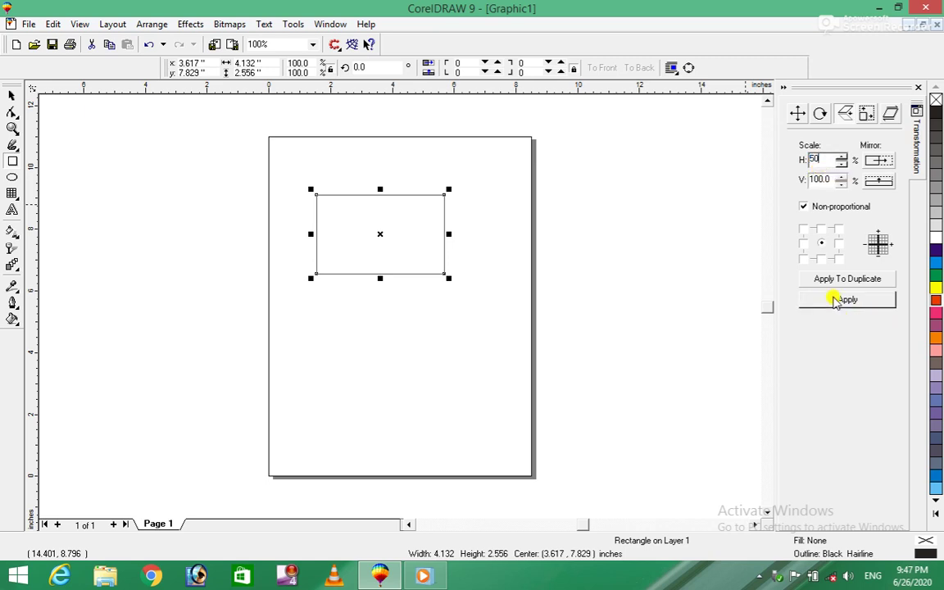
pyautogui.click(836, 300)
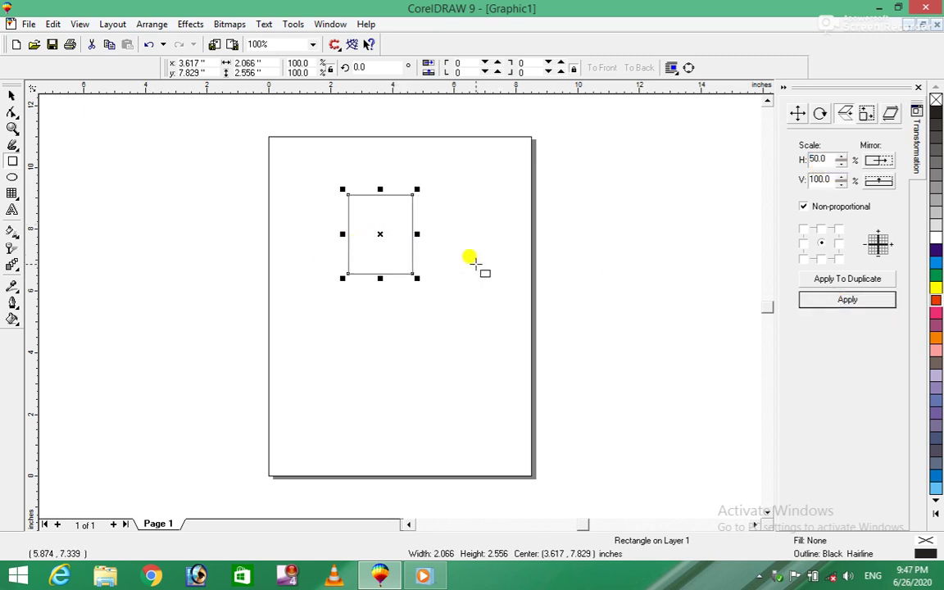
# - Set horizontal scale to 200% and trial double-width duplicates, undoing the copies
pyautogui.doubleClick(815, 159)
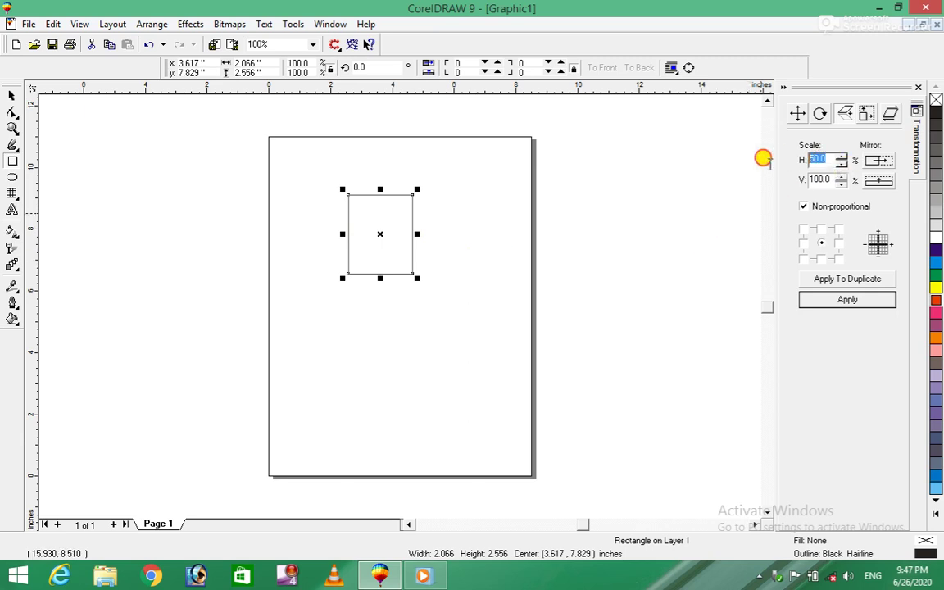
pyautogui.write('2')
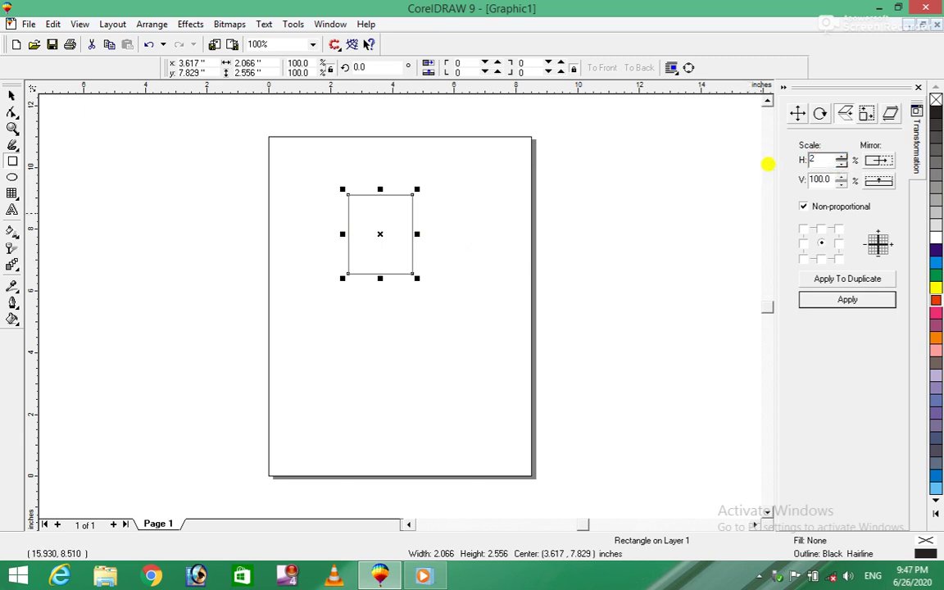
pyautogui.click(840, 301)
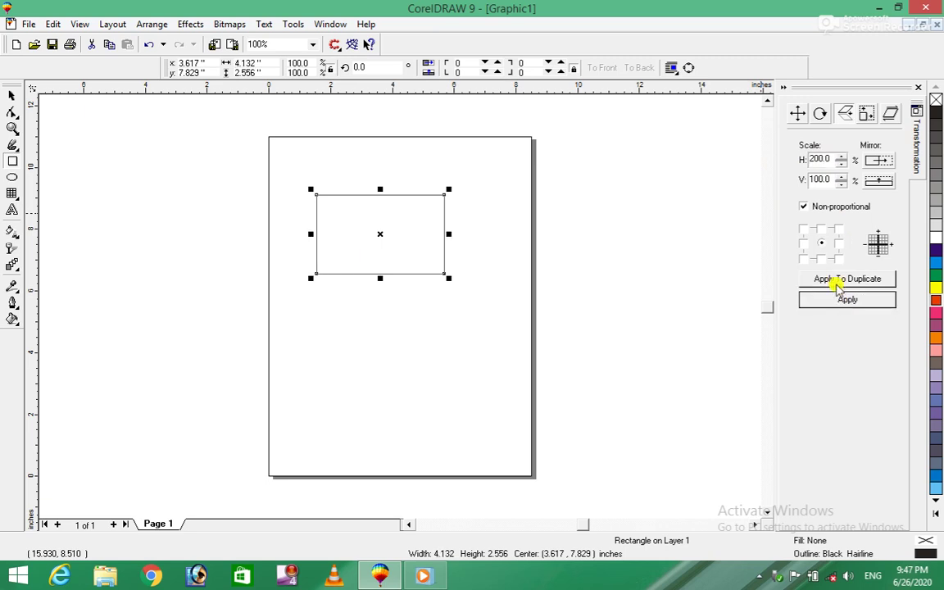
pyautogui.click(840, 280)
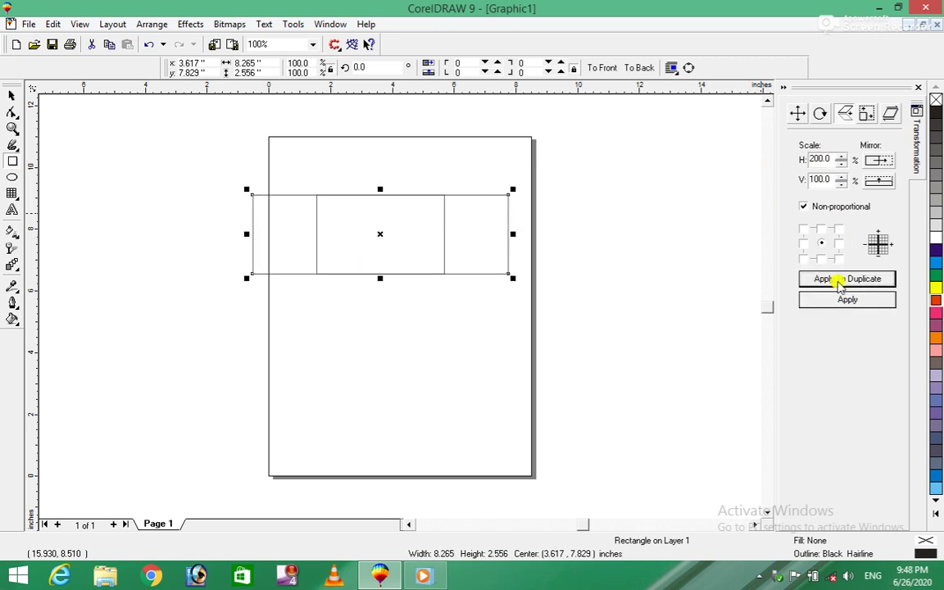
pyautogui.click(840, 279)
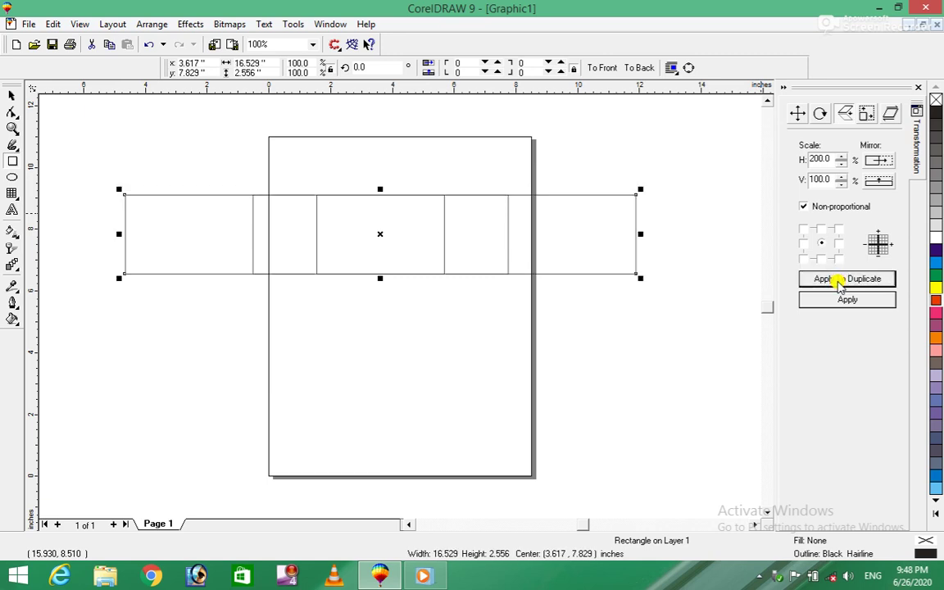
pyautogui.hotkey('ctrl', 'z')
pyautogui.hotkey('ctrl', 'z')
pyautogui.hotkey('ctrl', 'z')
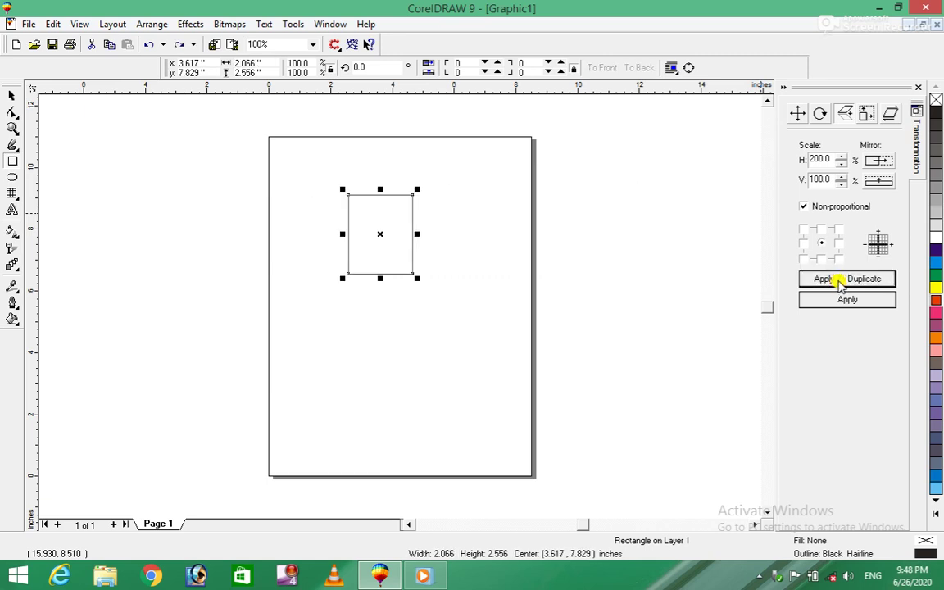
pyautogui.click(842, 281)
pyautogui.click(842, 281)
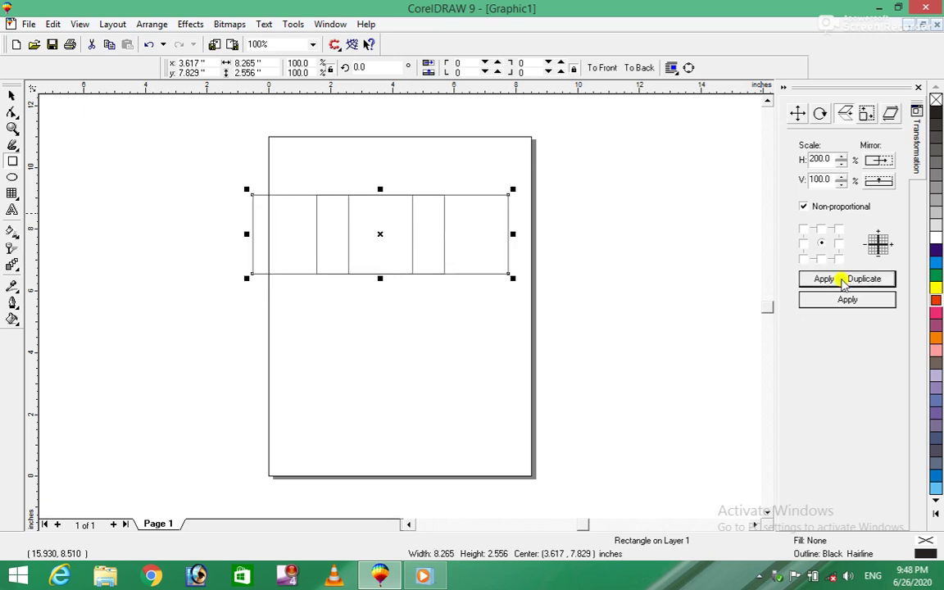
pyautogui.click(842, 281)
pyautogui.hotkey('ctrl', 'z')
pyautogui.hotkey('ctrl', 'z')
pyautogui.hotkey('ctrl', 'z')
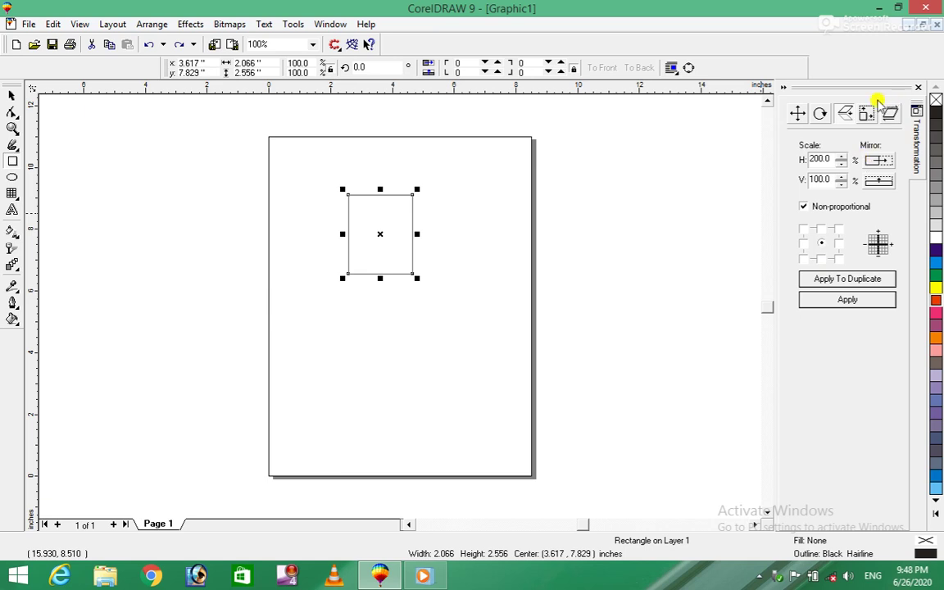
# - Set the rectangle's width to 5.0 inches in the Size tab
pyautogui.click(864, 116)
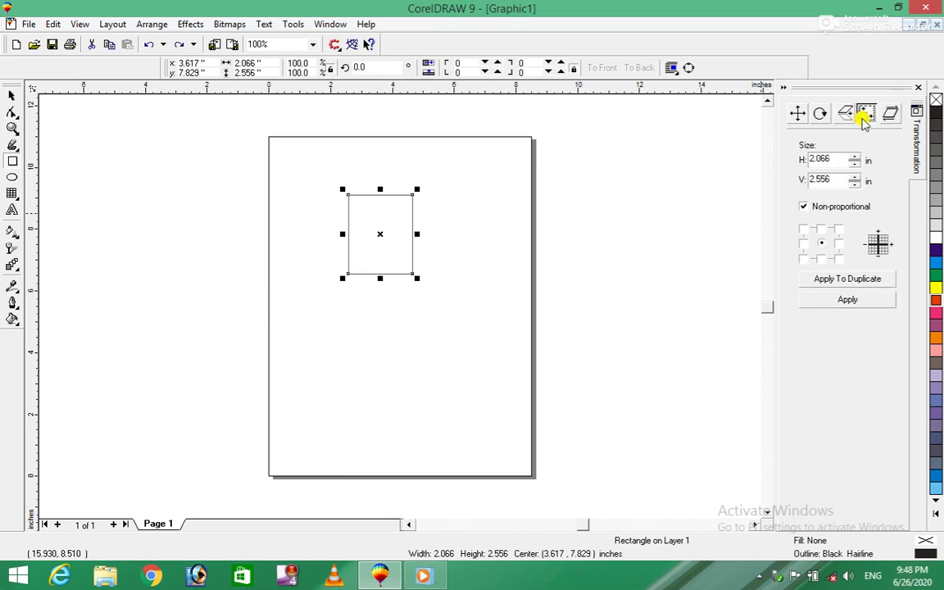
pyautogui.click(822, 160)
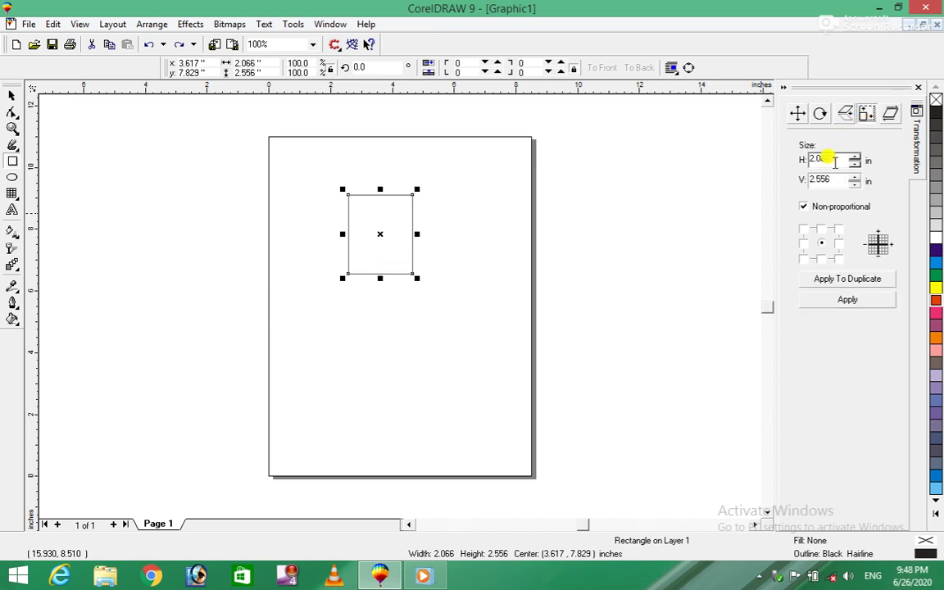
pyautogui.moveTo(835, 161); pyautogui.dragTo(799, 164)
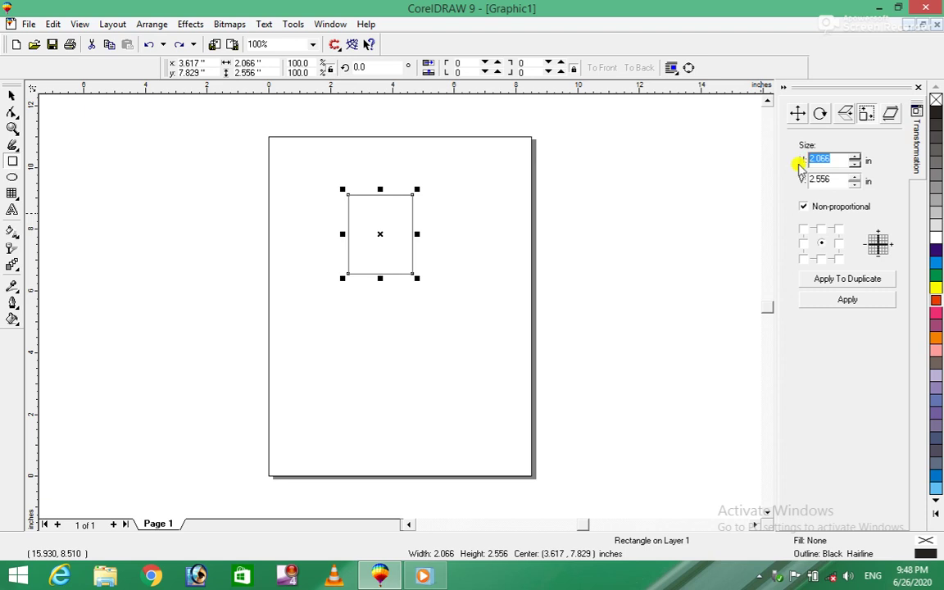
pyautogui.write('5.0')
pyautogui.click(846, 302)
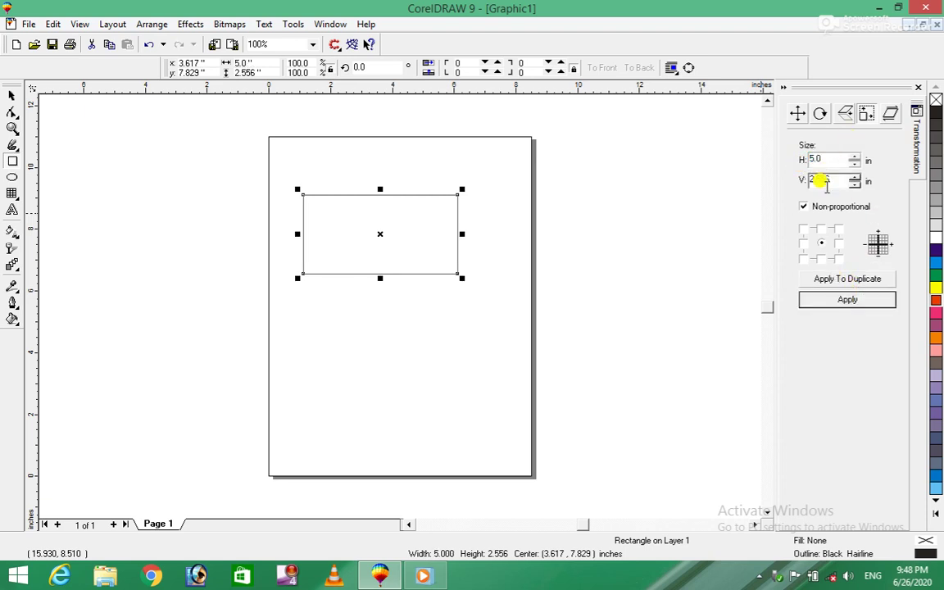
# - Try a 6.0 inch height and a sized duplicate, then undo back to 2.556 inches
pyautogui.moveTo(832, 180); pyautogui.dragTo(739, 186)
pyautogui.write('6.0')
pyautogui.click(842, 301)
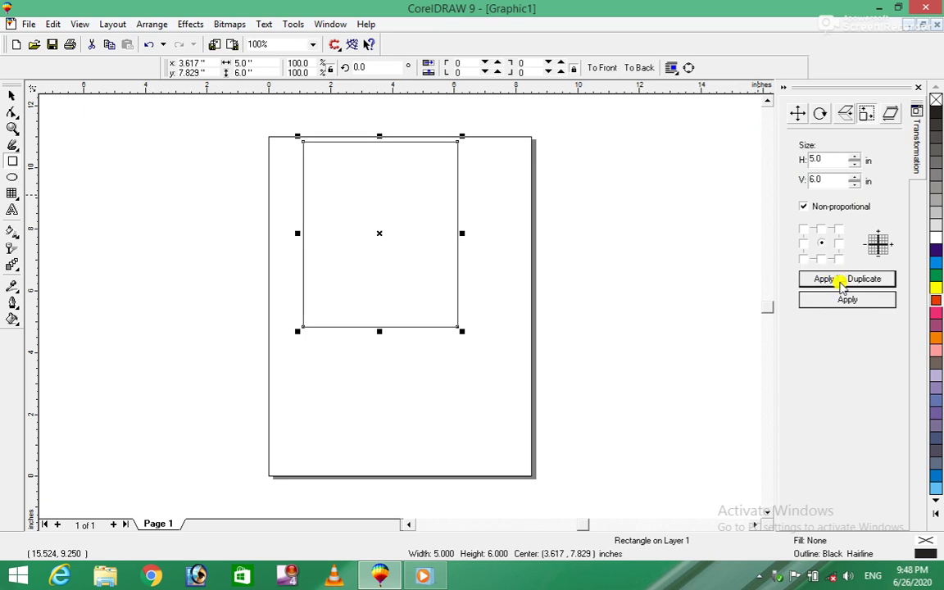
pyautogui.click(841, 280)
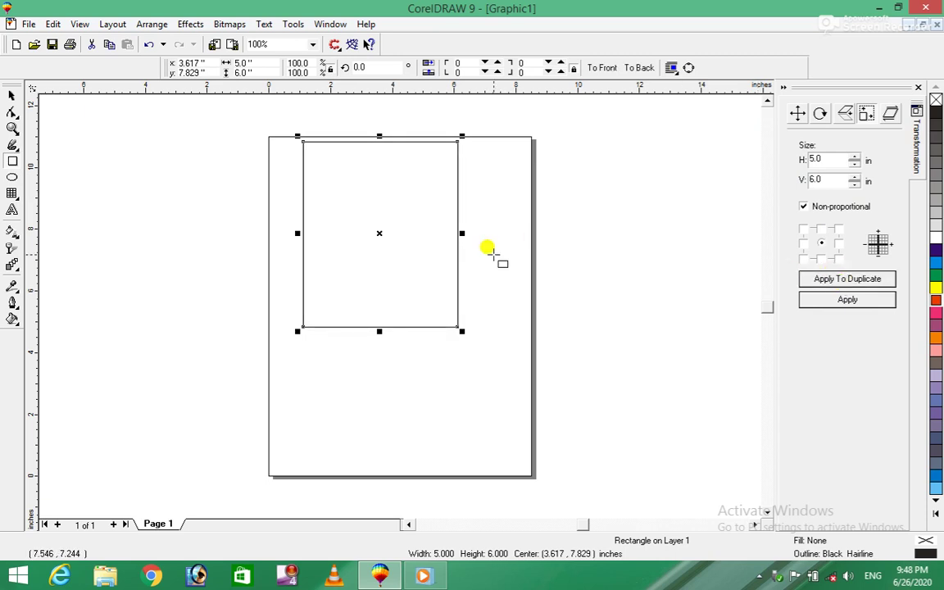
pyautogui.moveTo(376, 232); pyautogui.dragTo(547, 241)
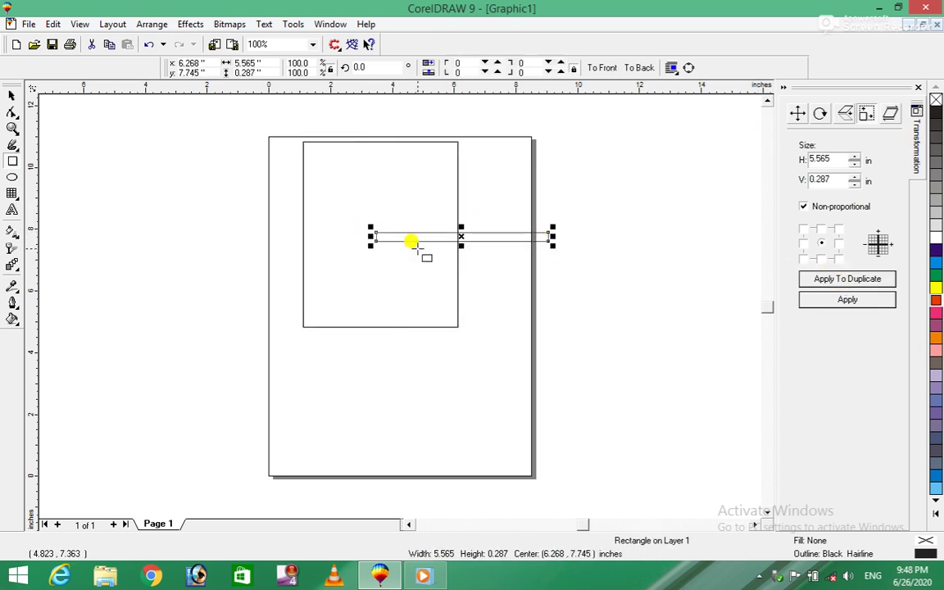
pyautogui.hotkey('ctrl', 'z')
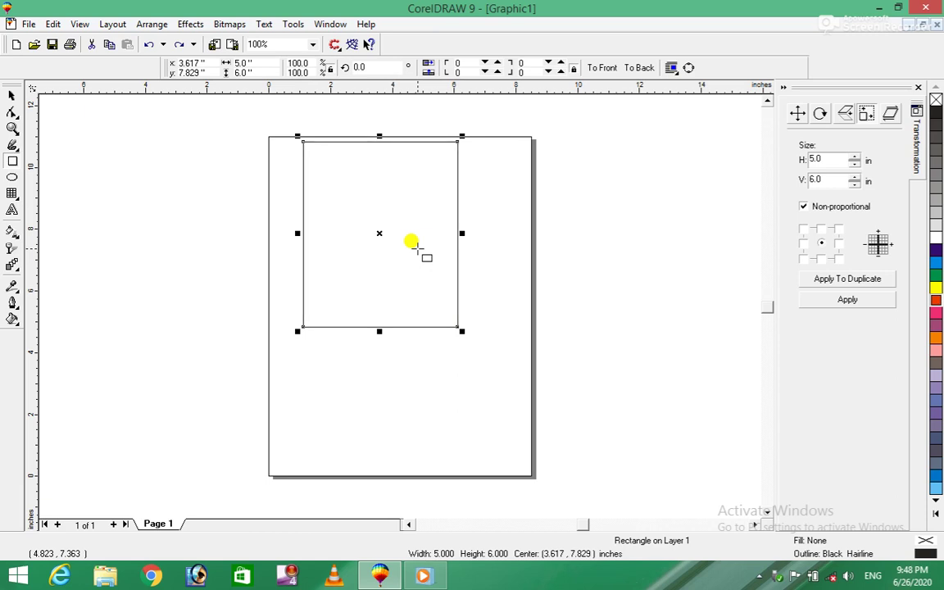
pyautogui.hotkey('ctrl', 'z')
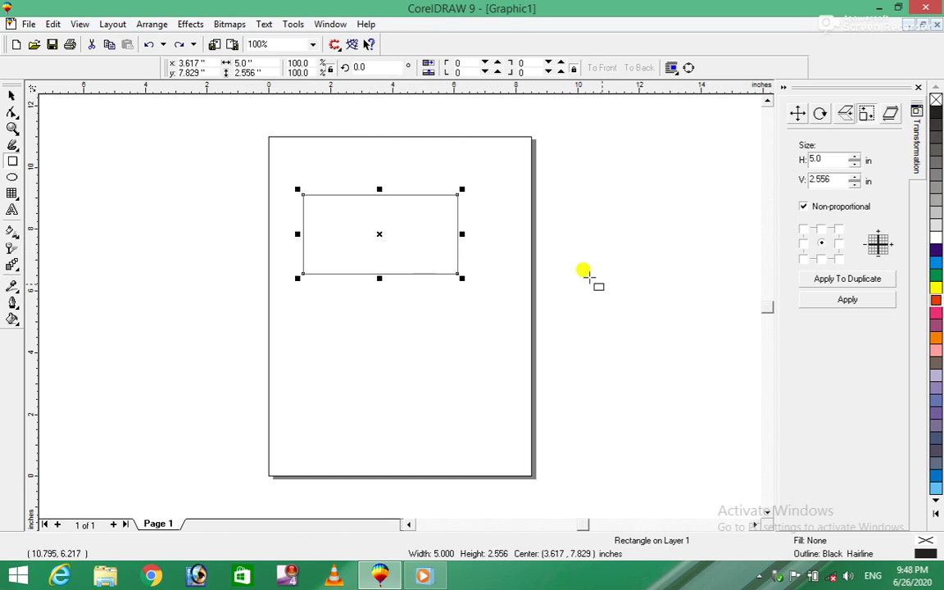
# - Experiment with duplicating and moving copies across the page, then undo them
pyautogui.click(834, 279)
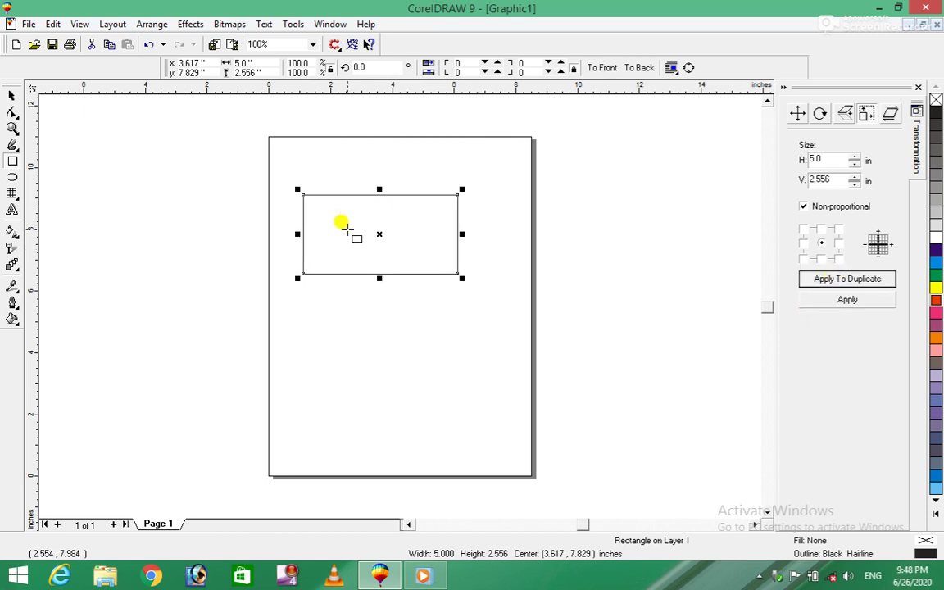
pyautogui.click(10, 96)
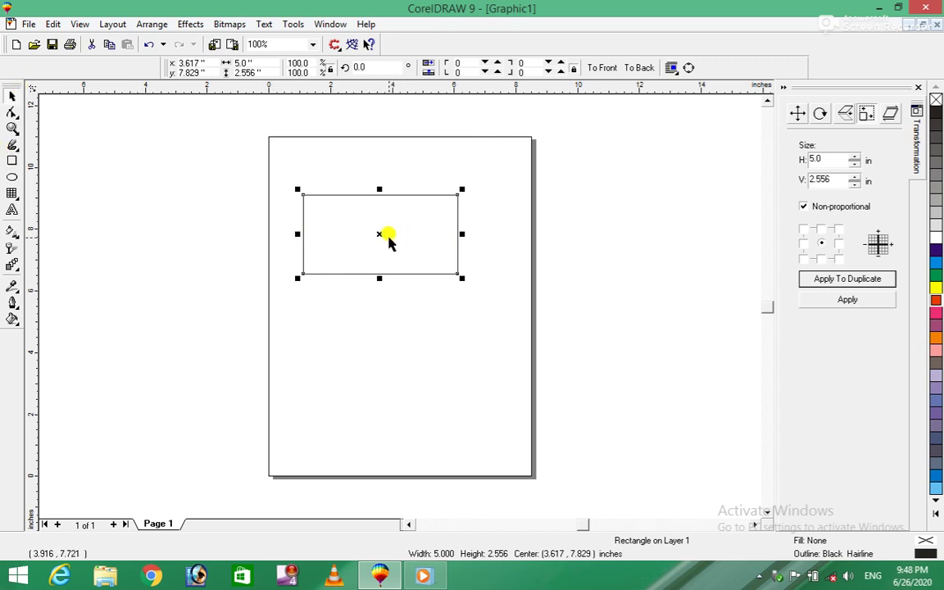
pyautogui.moveTo(370, 236); pyautogui.dragTo(569, 230)
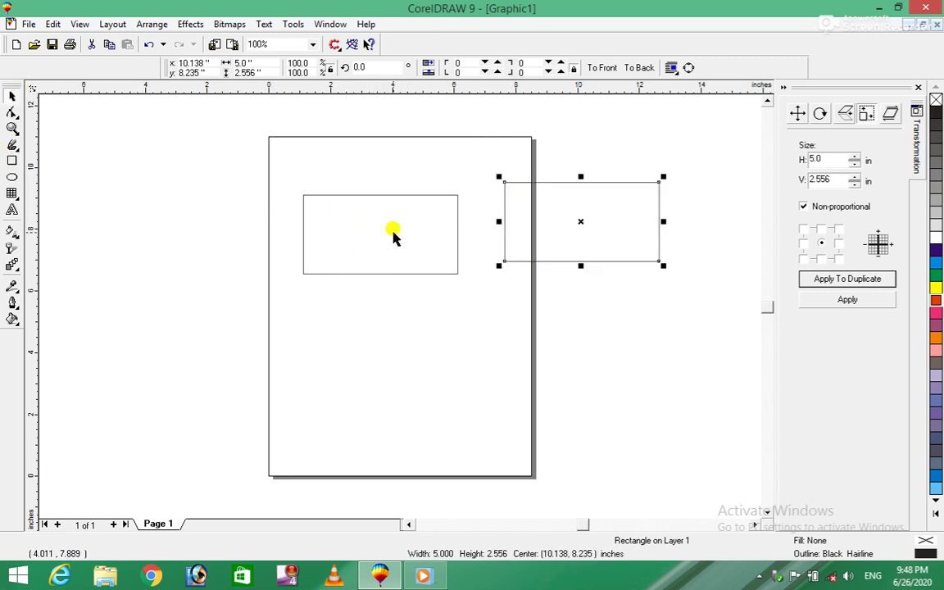
pyautogui.click(826, 277)
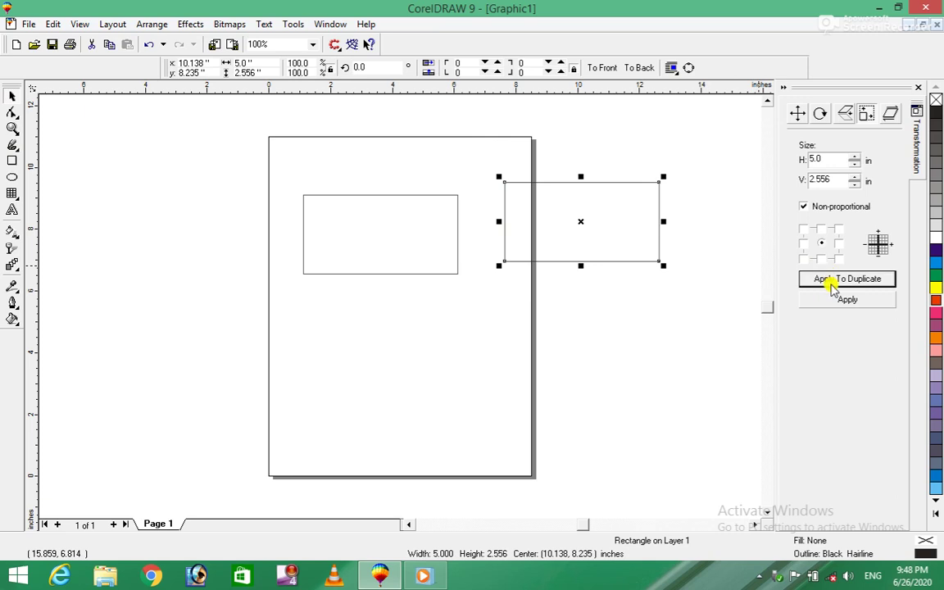
pyautogui.moveTo(582, 224); pyautogui.dragTo(456, 358)
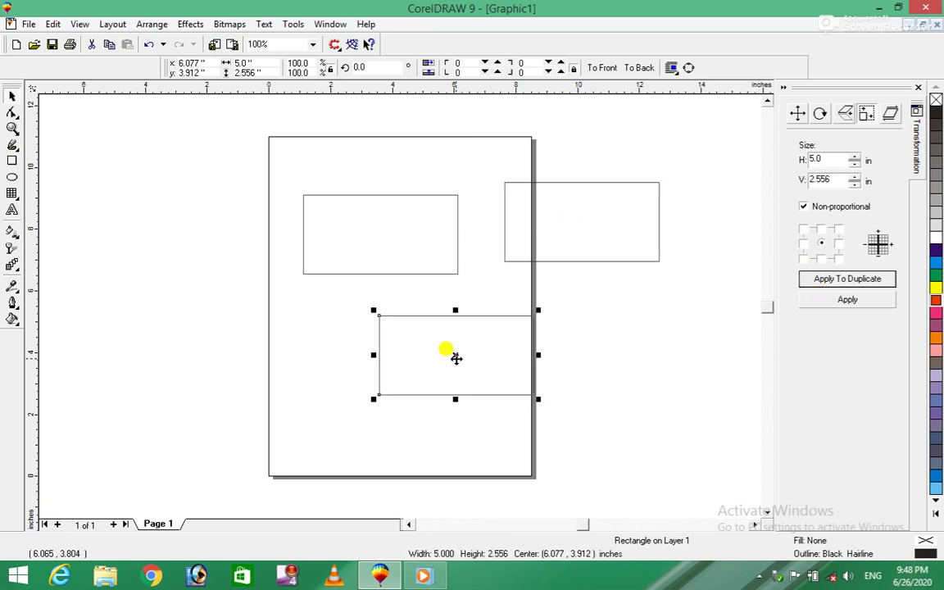
pyautogui.hotkey('ctrl', 'r')
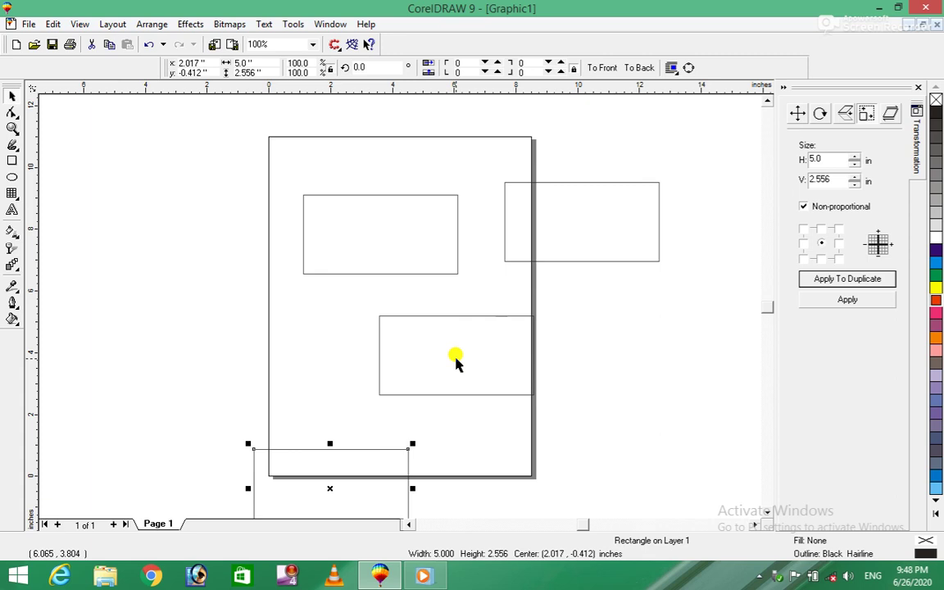
pyautogui.hotkey('ctrl', 'z')
pyautogui.hotkey('ctrl', 'z')
pyautogui.hotkey('ctrl', 'z')
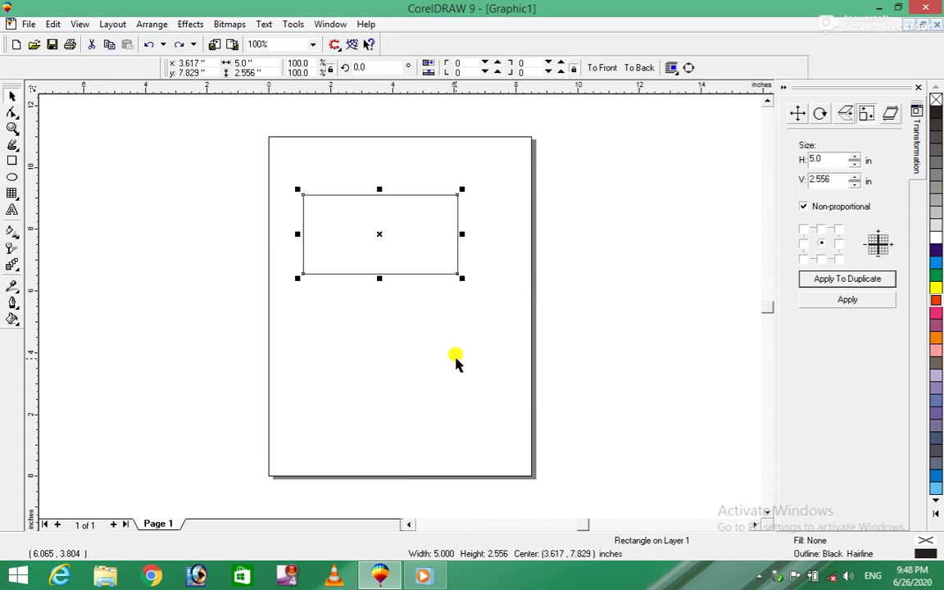
# - Try a horizontal skew on the rectangle in the Skew tab, undo it, and reapply
pyautogui.click(891, 116)
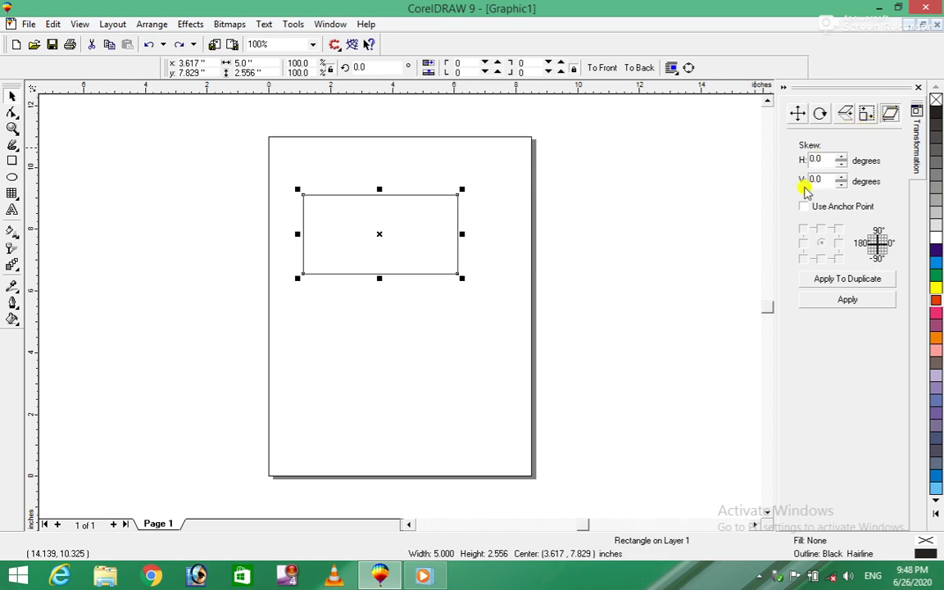
pyautogui.doubleClick(814, 159)
pyautogui.write('5')
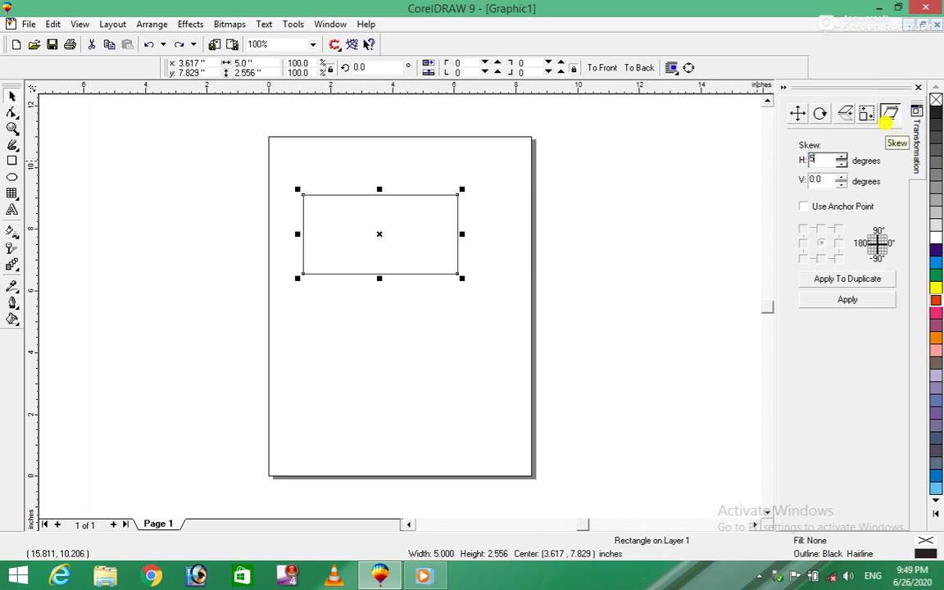
pyautogui.click(849, 300)
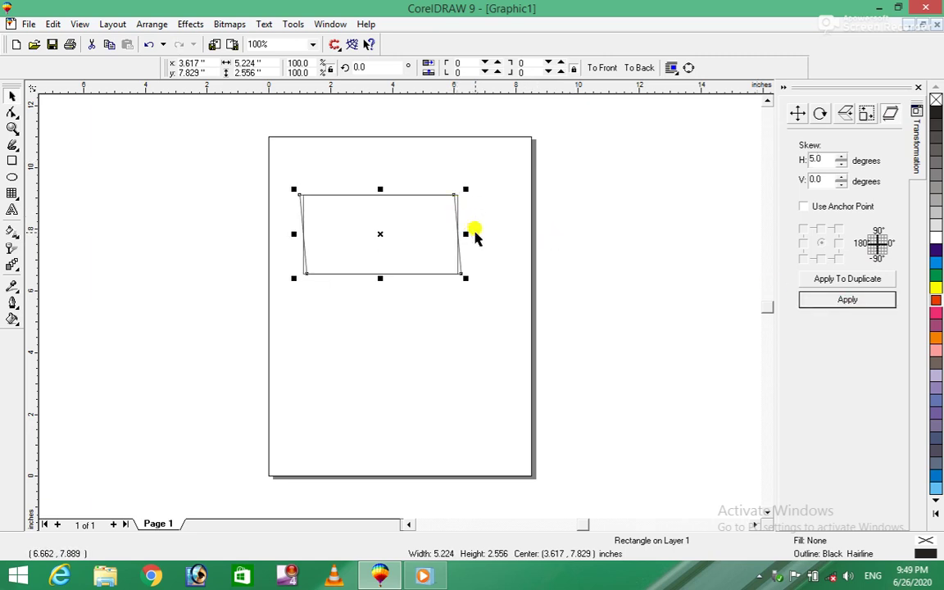
pyautogui.hotkey('ctrl', 'z')
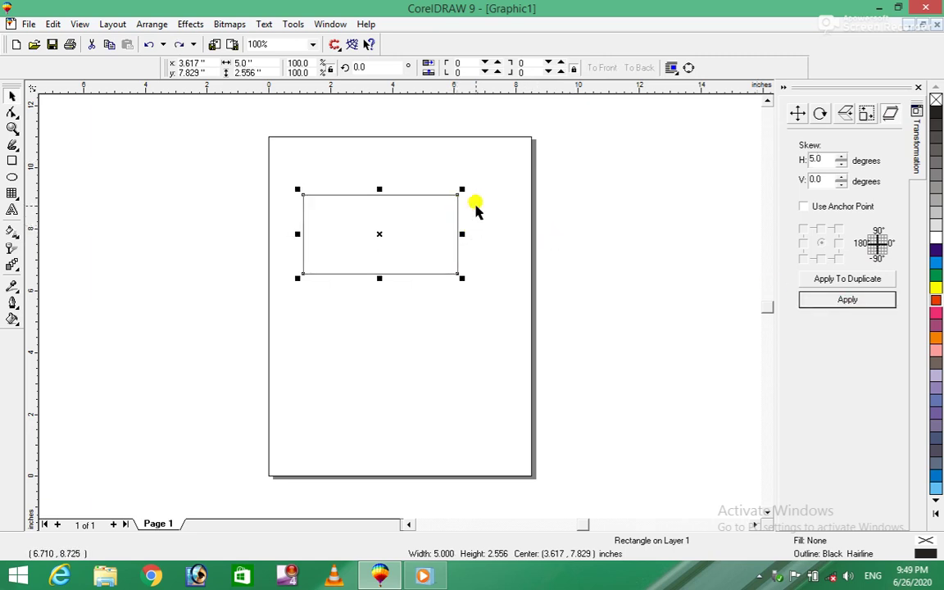
pyautogui.click(833, 303)
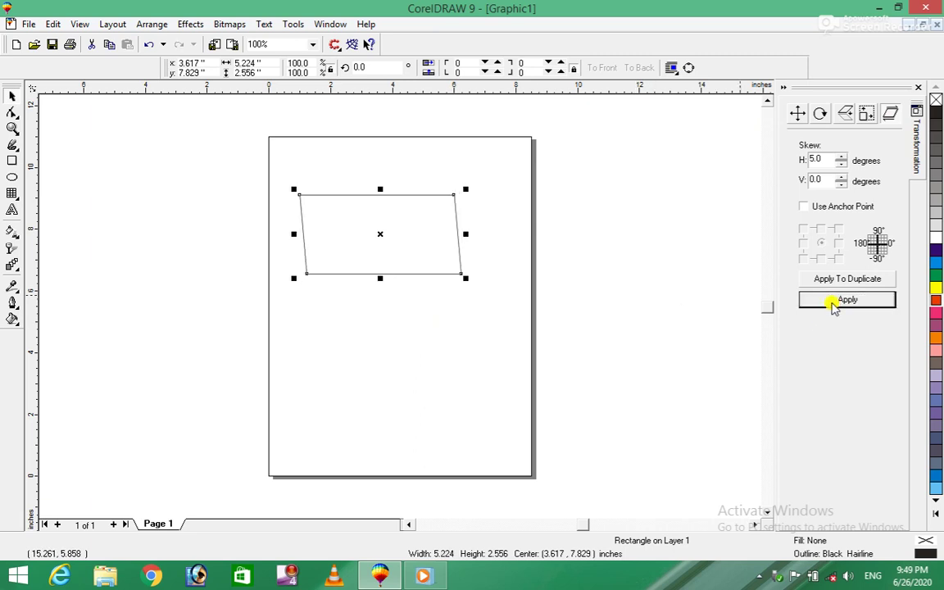
# - Set the horizontal skew to 10° and apply it repeatedly to the rectangle
pyautogui.doubleClick(815, 160)
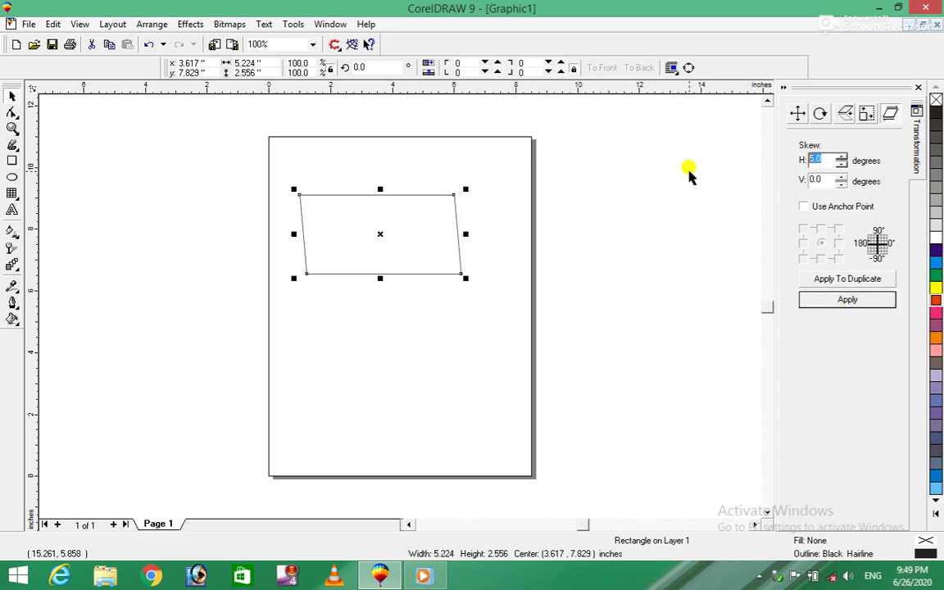
pyautogui.write('10')
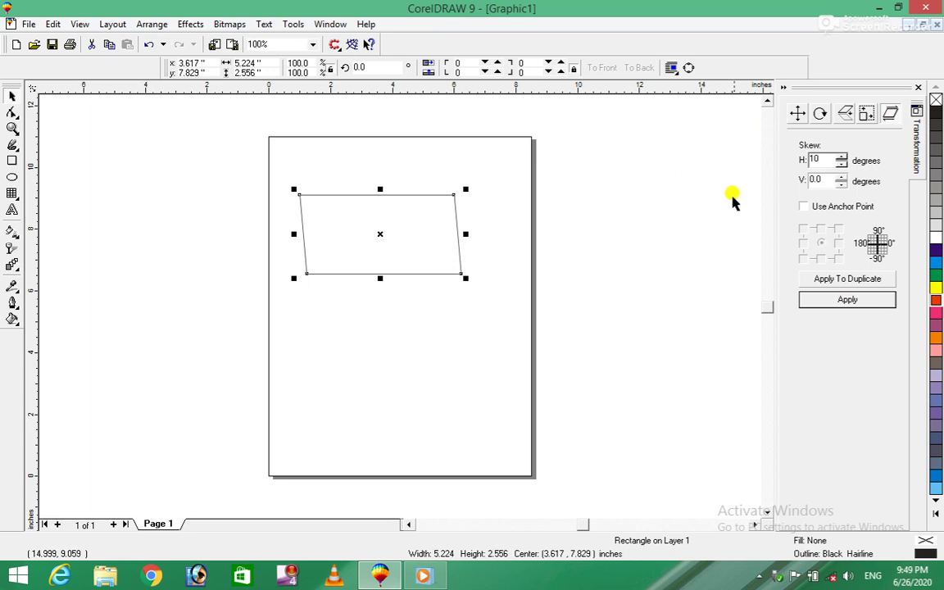
pyautogui.click(838, 300)
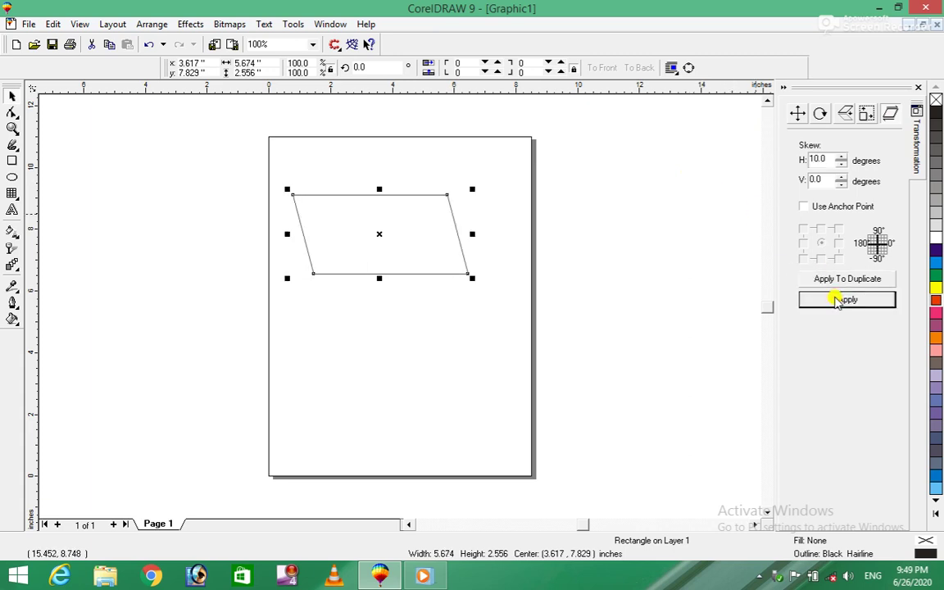
pyautogui.click(837, 299)
pyautogui.click(838, 299)
pyautogui.click(837, 300)
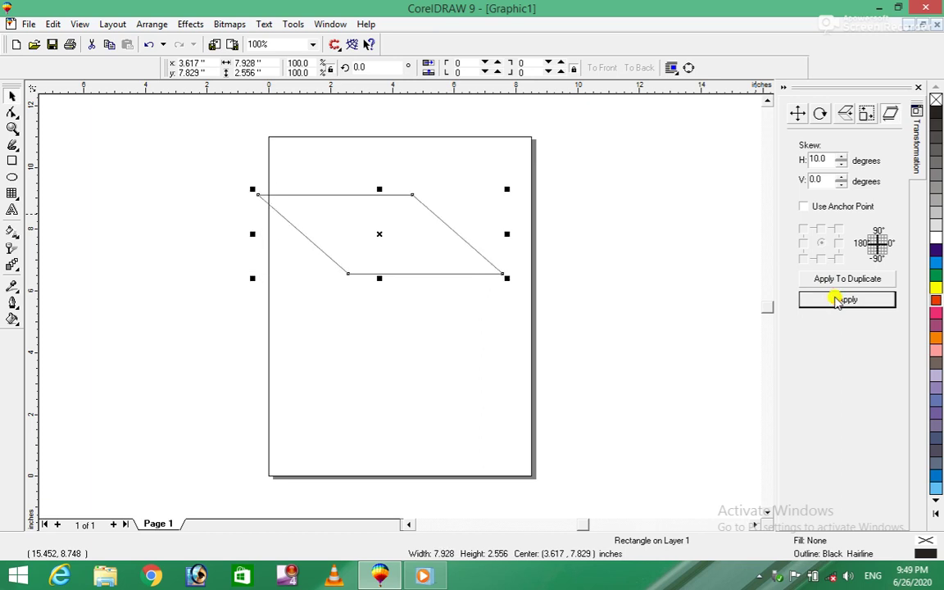
pyautogui.click(838, 300)
pyautogui.doubleClick(838, 300)
pyautogui.doubleClick(838, 300)
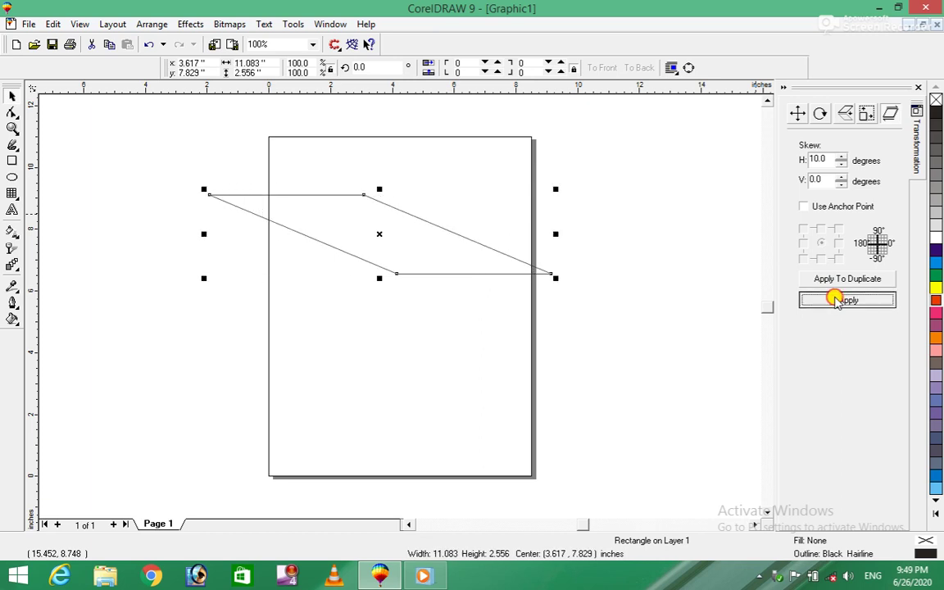
pyautogui.doubleClick(838, 300)
pyautogui.doubleClick(837, 300)
pyautogui.click(837, 300)
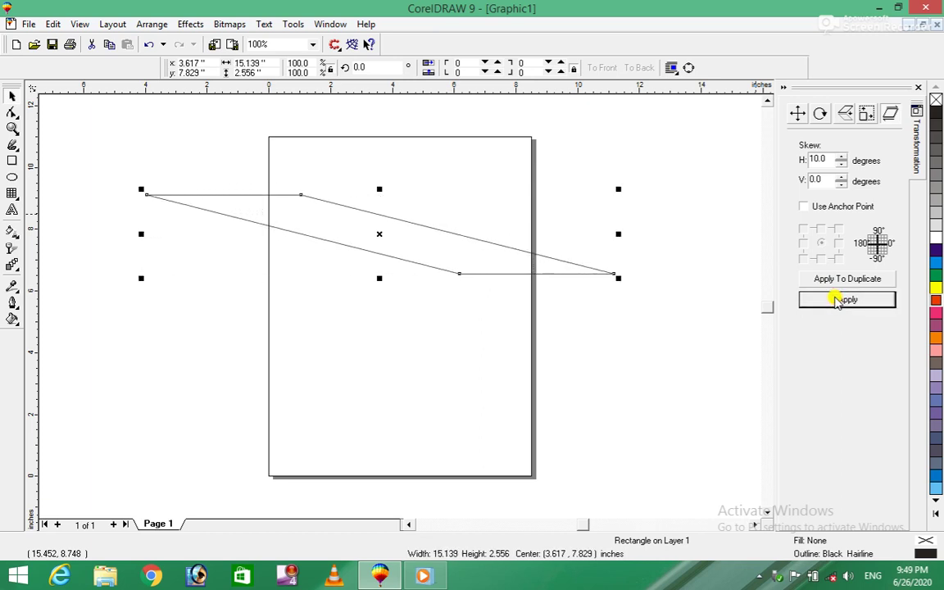
pyautogui.click(838, 300)
pyautogui.click(837, 299)
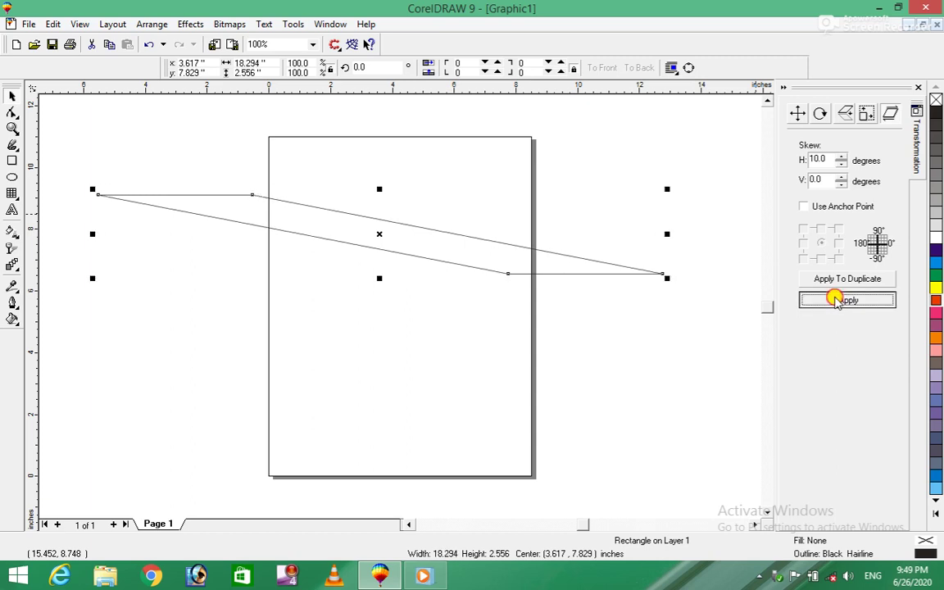
# - Create a fan of 10° skewed duplicates, undoing the last few
pyautogui.doubleClick(838, 279)
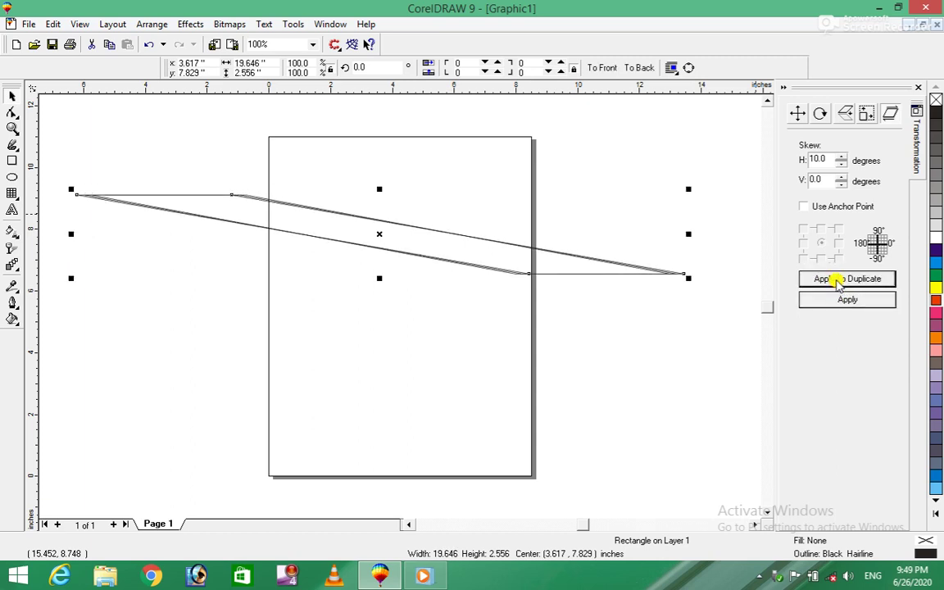
pyautogui.doubleClick(838, 280)
pyautogui.click(837, 280)
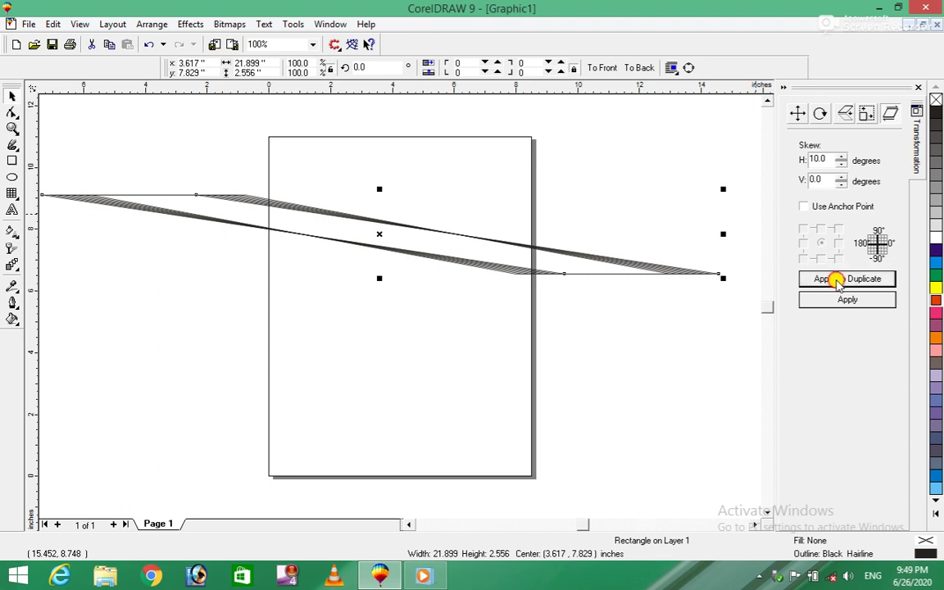
pyautogui.click(838, 279)
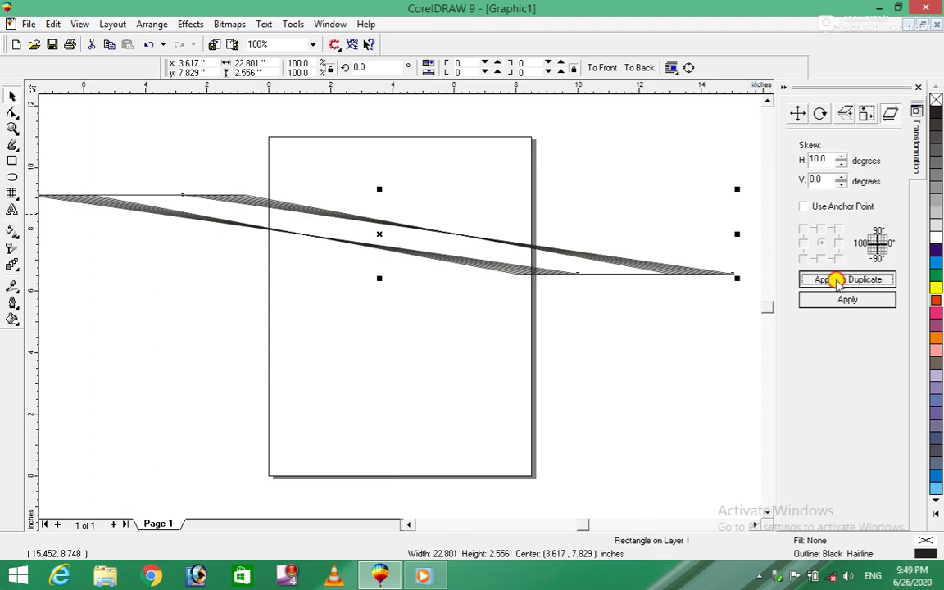
pyautogui.tripleClick(837, 279)
pyautogui.tripleClick(837, 279)
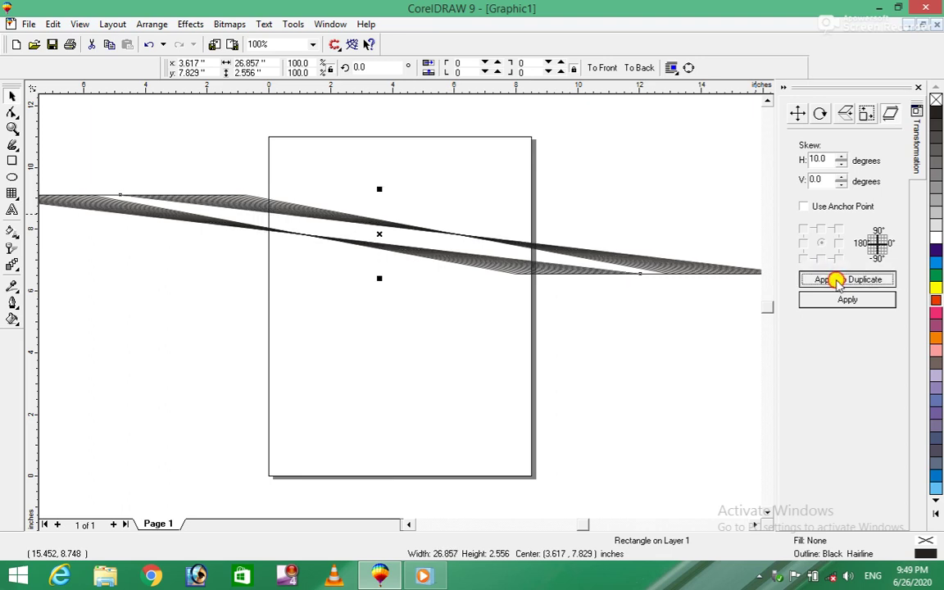
pyautogui.doubleClick(837, 280)
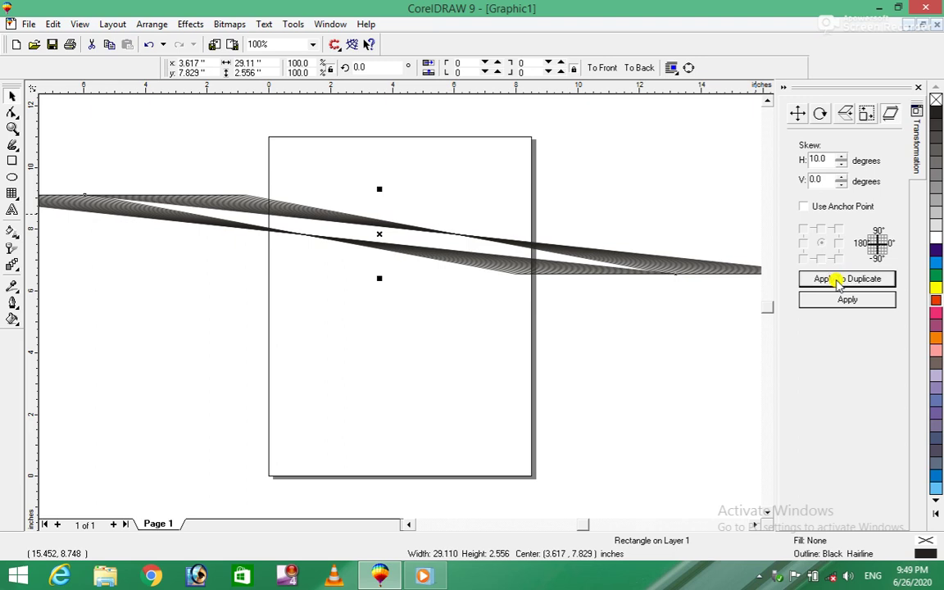
pyautogui.hotkey('ctrl', 'z')
pyautogui.hotkey('ctrl', 'z')
pyautogui.hotkey('ctrl', 'z')
pyautogui.hotkey('ctrl', 'z')
pyautogui.hotkey('ctrl', 'z')
pyautogui.hotkey('ctrl', 'z')
pyautogui.hotkey('ctrl', 'z')
pyautogui.hotkey('ctrl', 'z')
pyautogui.hotkey('ctrl', 'z')
pyautogui.hotkey('ctrl', 'z')
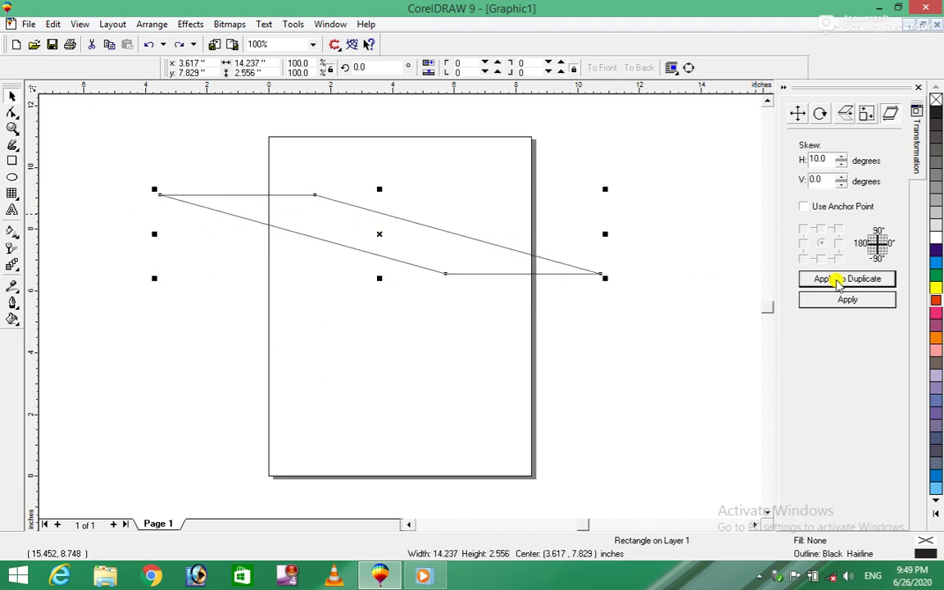
pyautogui.hotkey('ctrl', 'z')
pyautogui.hotkey('ctrl', 'z')
pyautogui.hotkey('ctrl', 'z')
pyautogui.hotkey('ctrl', 'z')
pyautogui.hotkey('ctrl', 'z')
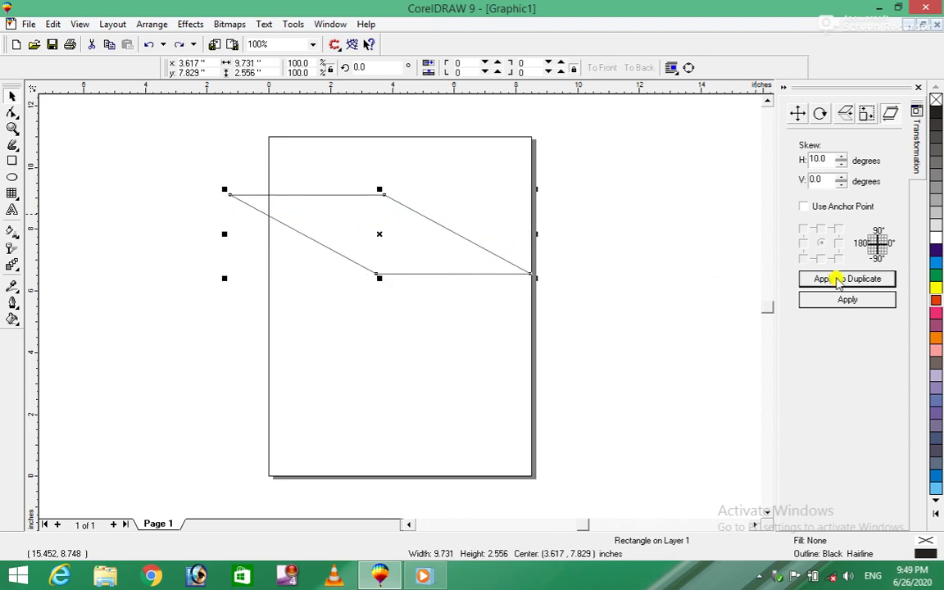
pyautogui.click(842, 279)
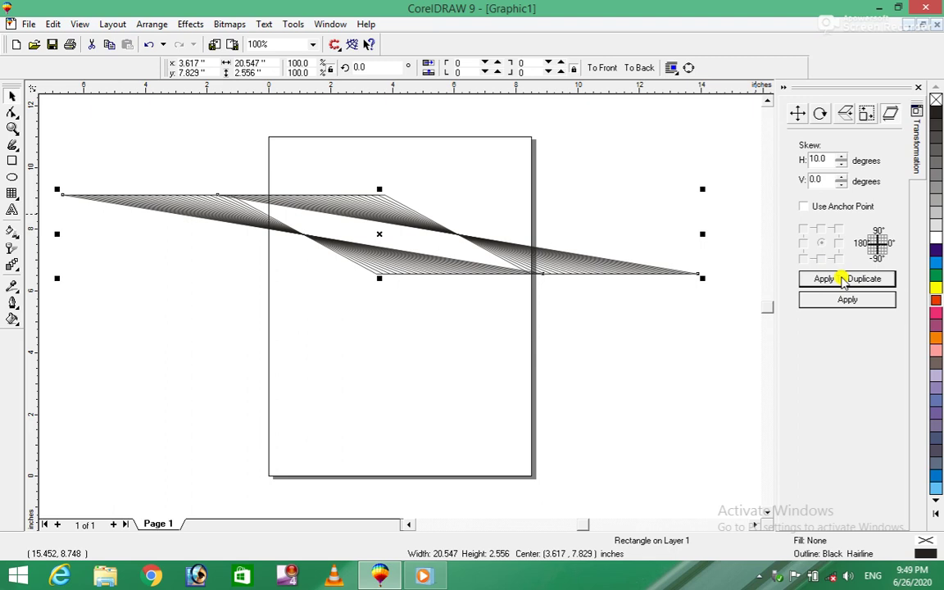
# - Undo the skewed copies, leaving one upright 5.0 × 2.556 in rectangle
pyautogui.hotkey('ctrl', 'z')
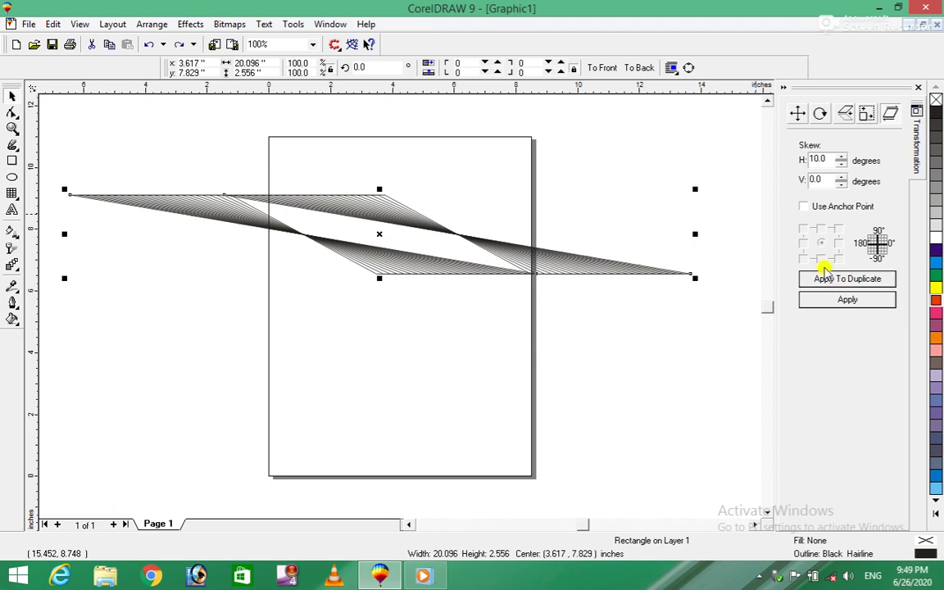
pyautogui.hotkey('ctrl', 'z')
pyautogui.hotkey('ctrl', 'z')
pyautogui.hotkey('ctrl', 'z')
pyautogui.hotkey('ctrl', 'z')
pyautogui.hotkey('ctrl', 'z')
pyautogui.hotkey('ctrl', 'z')
pyautogui.hotkey('ctrl', 'z')
pyautogui.hotkey('ctrl', 'z')
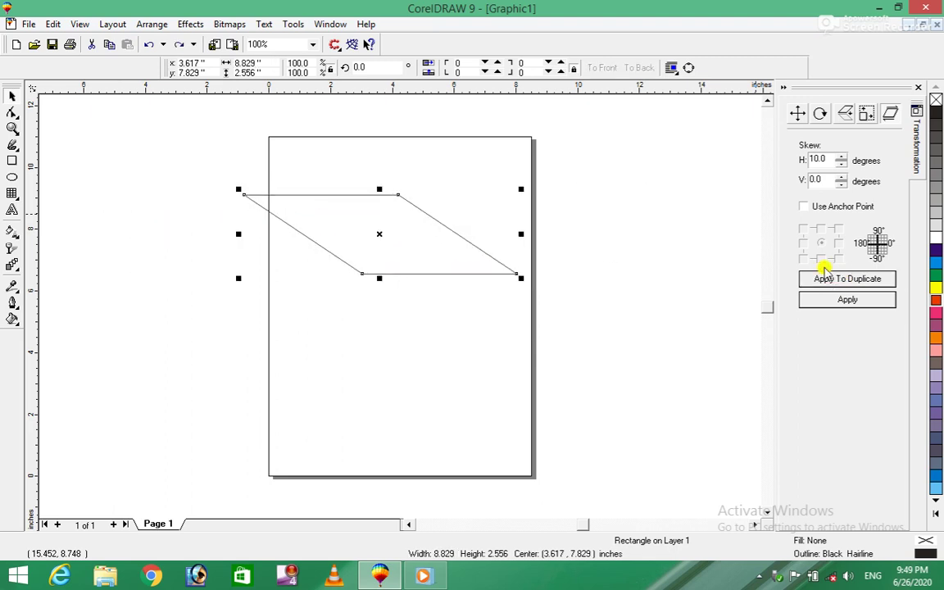
pyautogui.hotkey('ctrl', 'z')
pyautogui.hotkey('ctrl', 'z')
pyautogui.hotkey('ctrl', 'z')
pyautogui.hotkey('ctrl', 'z')
pyautogui.hotkey('ctrl', 'z')
pyautogui.hotkey('ctrl', 'z')
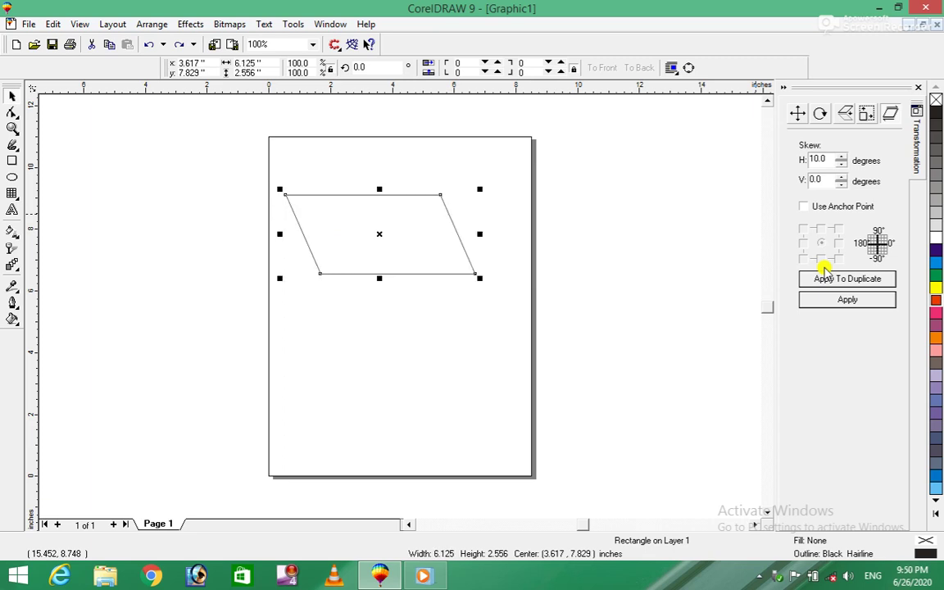
pyautogui.hotkey('ctrl', 'z')
pyautogui.hotkey('ctrl', 'z')
pyautogui.hotkey('ctrl', 'z')
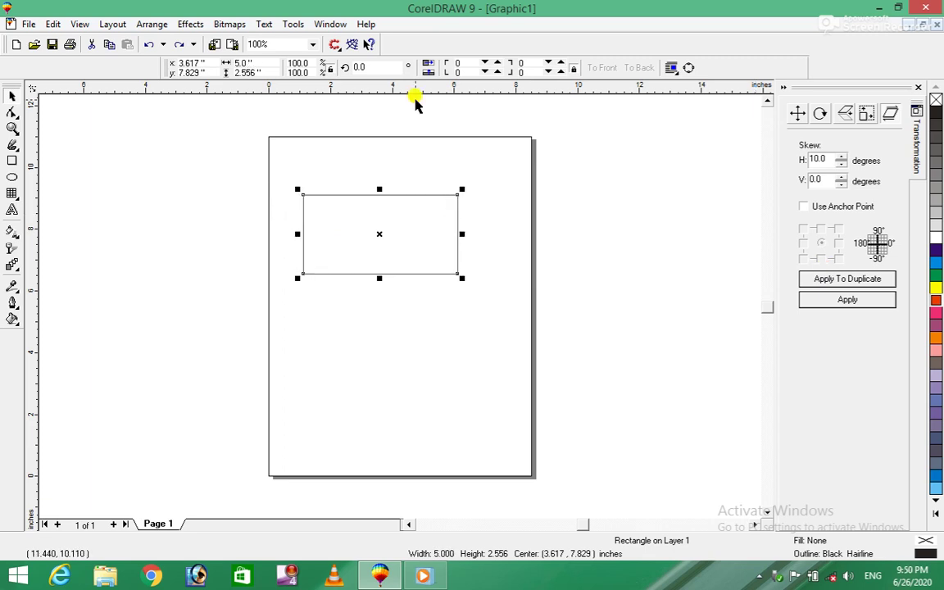
pyautogui.click(150, 24)
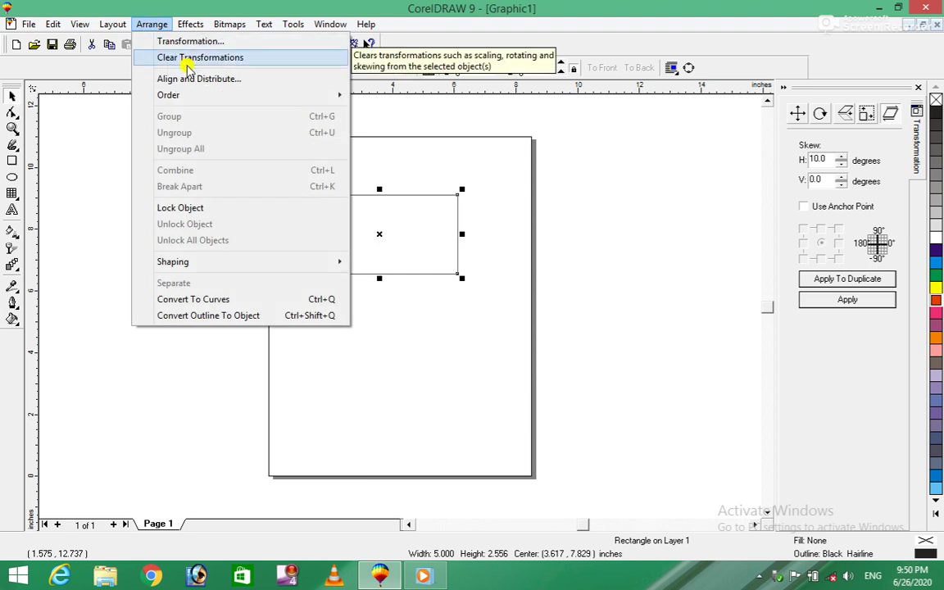
# - Draw a second, tall rectangle below the first one
pyautogui.click(588, 263)
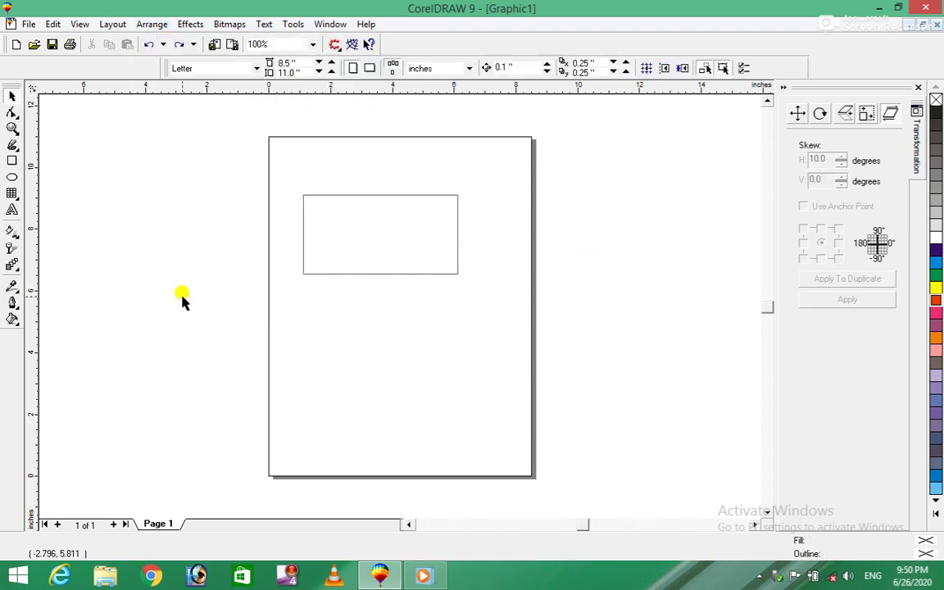
pyautogui.click(12, 161)
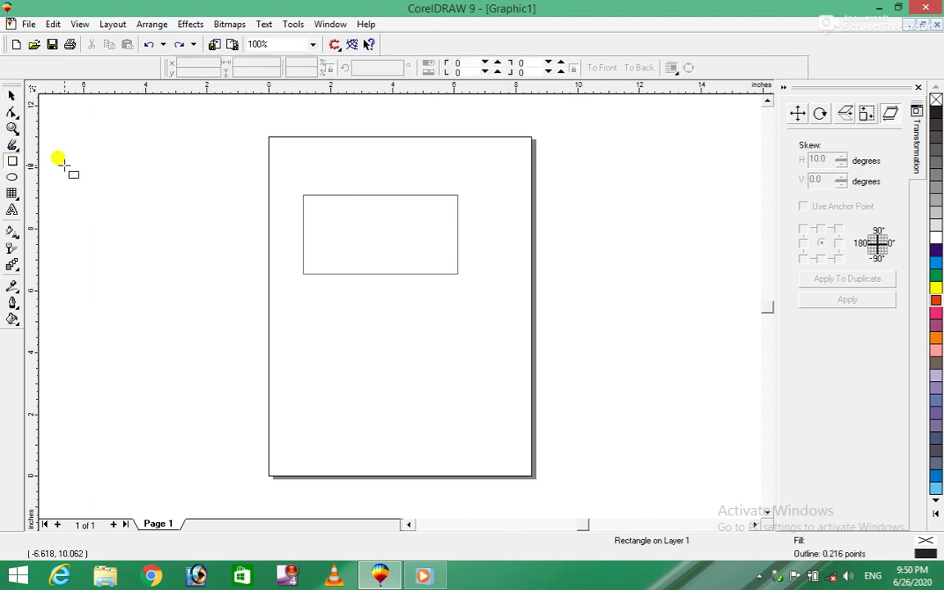
pyautogui.click(332, 290)
pyautogui.moveTo(332, 290); pyautogui.dragTo(413, 409)
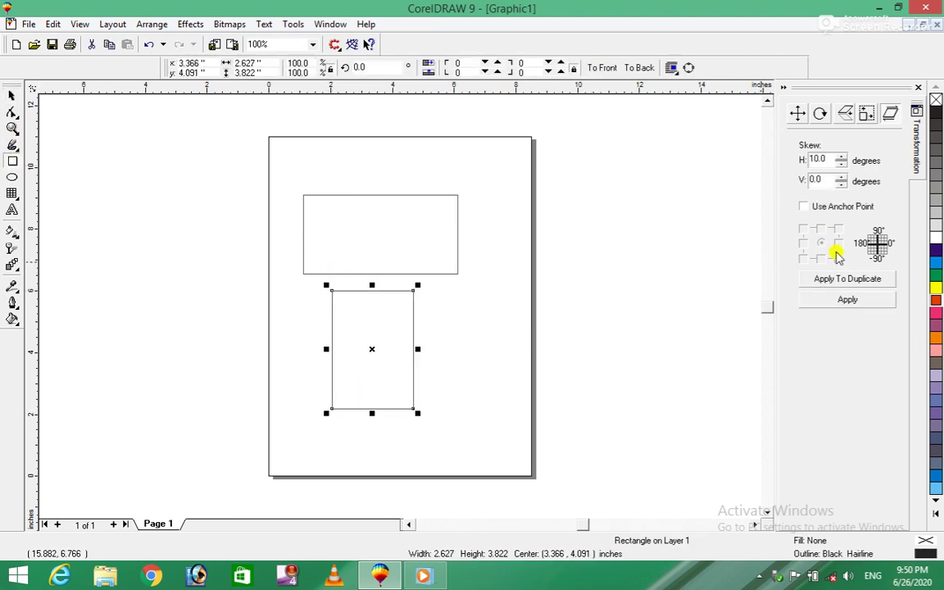
# - Skew the new rectangle 10° and clear the transformation, twice over
pyautogui.click(847, 299)
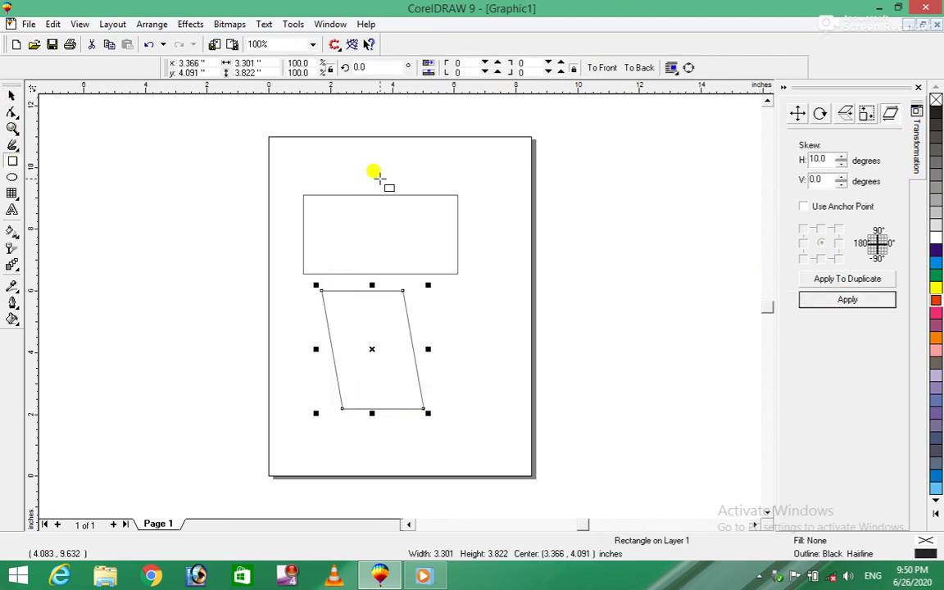
pyautogui.click(152, 26)
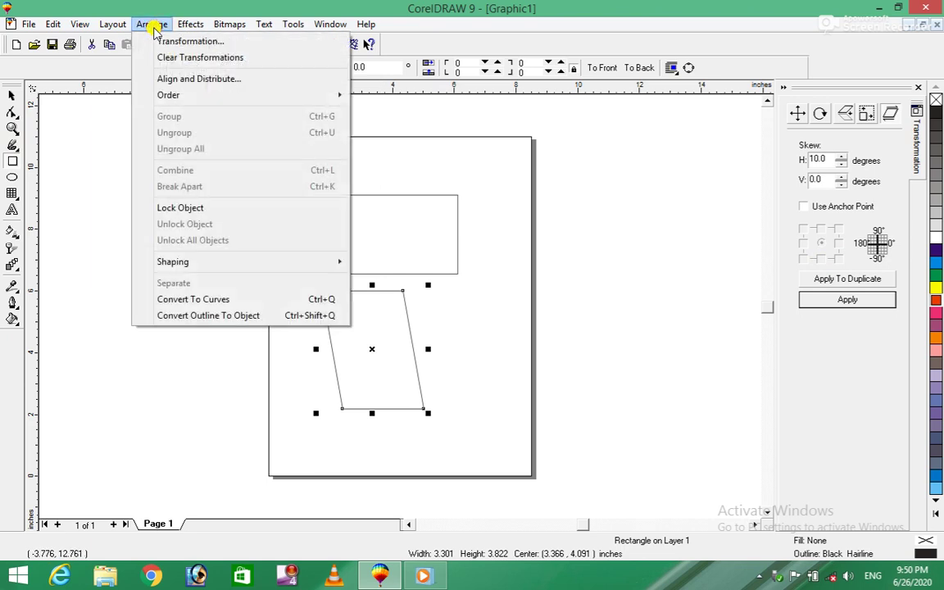
pyautogui.click(187, 58)
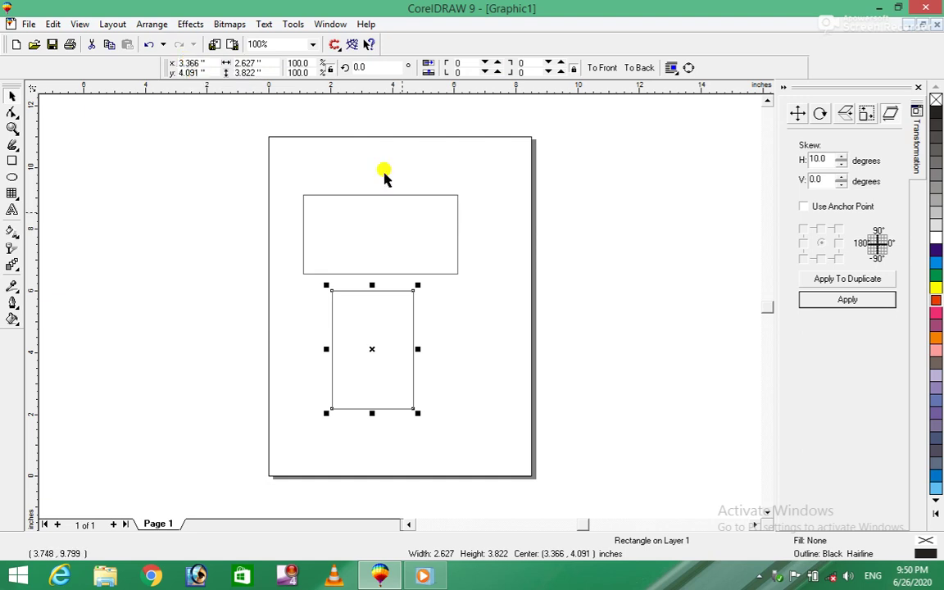
pyautogui.click(845, 300)
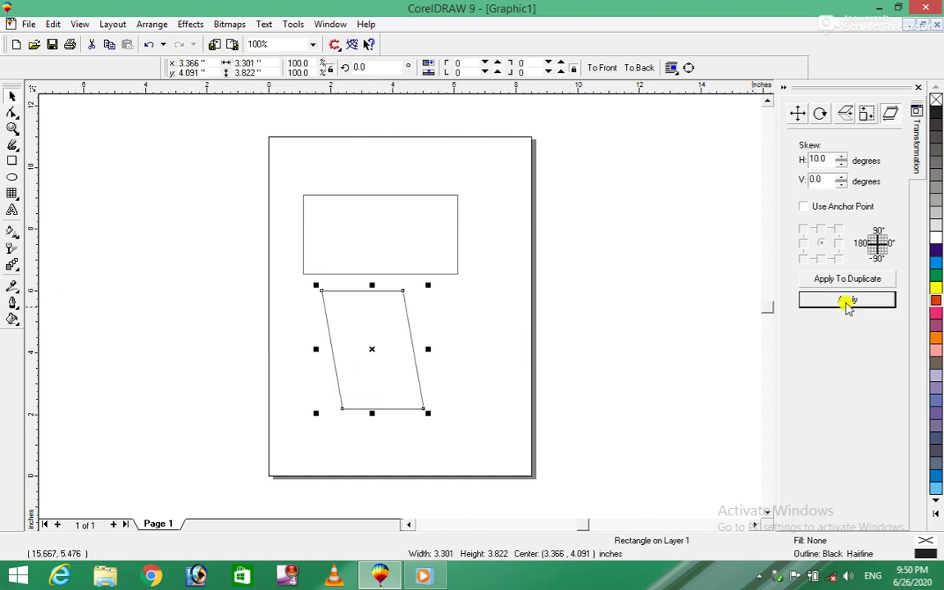
pyautogui.click(149, 24)
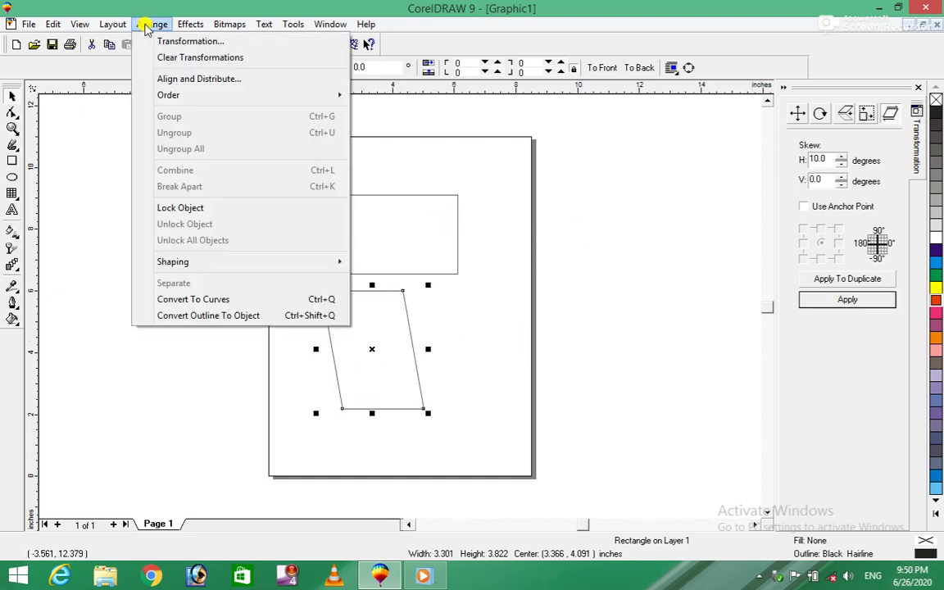
pyautogui.click(197, 57)
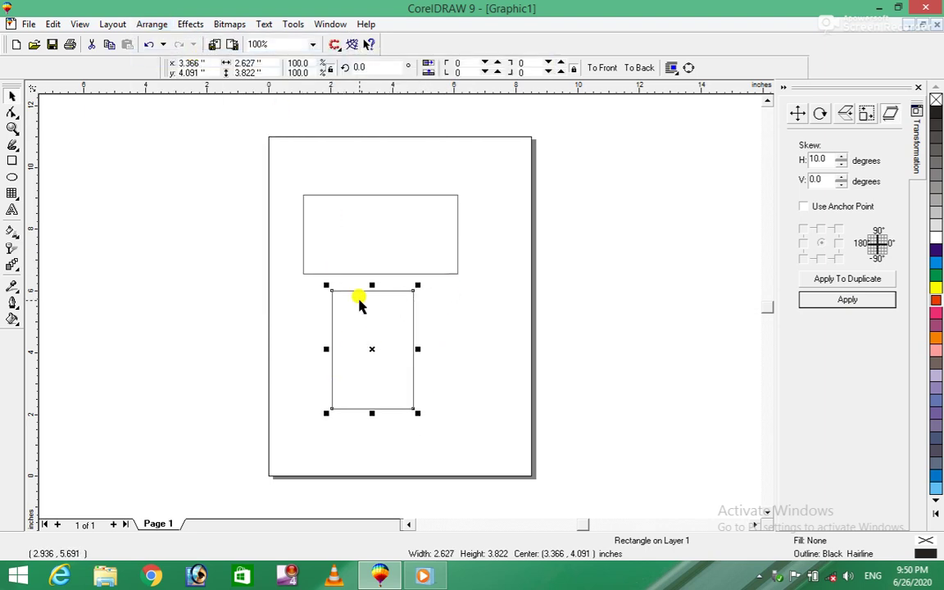
# - Open Align and Distribute, move its window aside, and cancel it
pyautogui.click(151, 24)
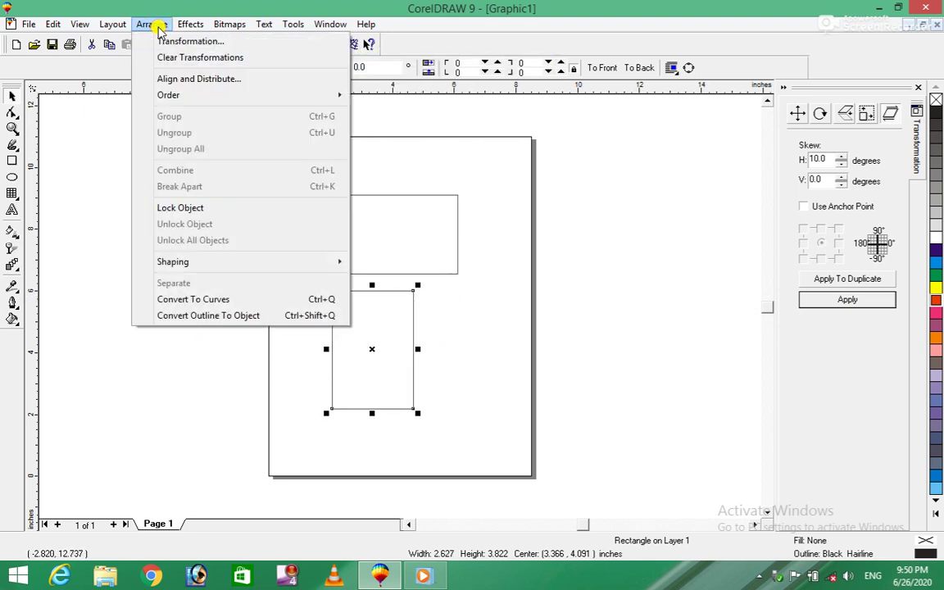
pyautogui.click(226, 82)
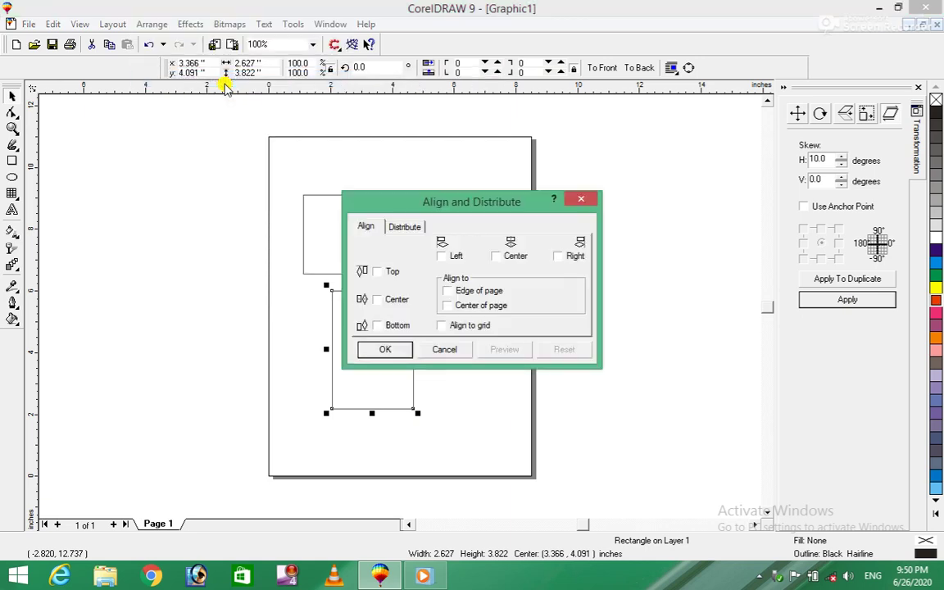
pyautogui.moveTo(522, 201); pyautogui.dragTo(651, 164)
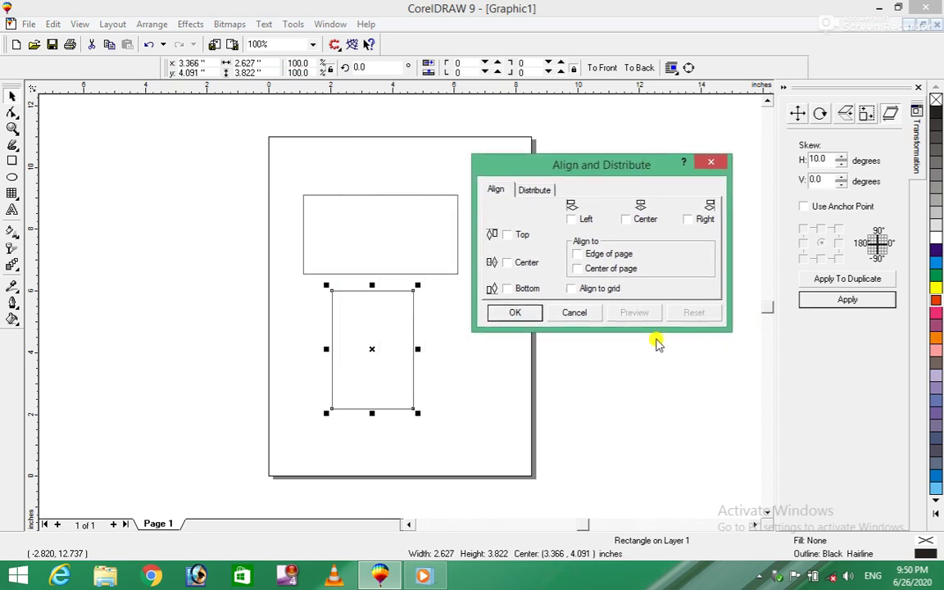
pyautogui.click(575, 313)
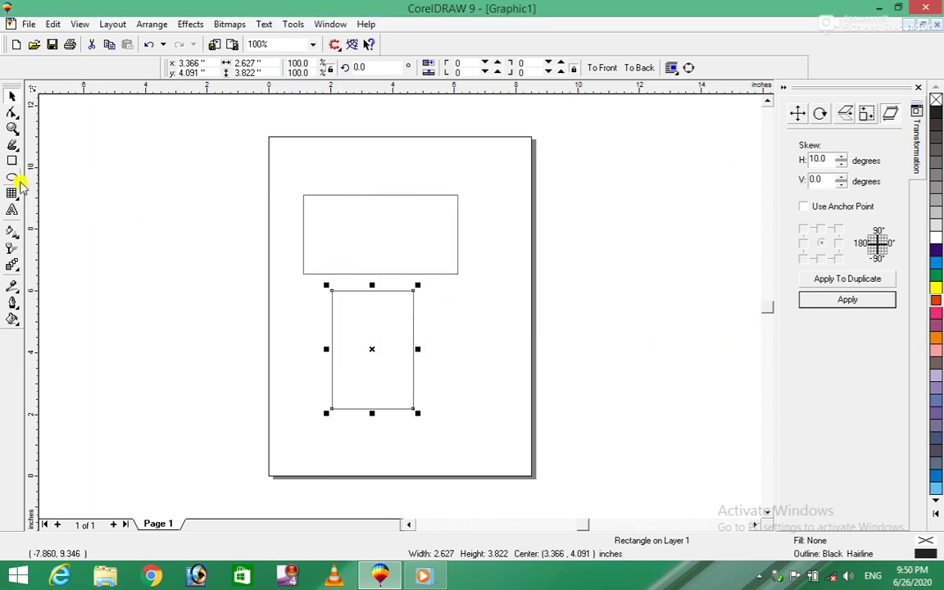
# - Draw a dark blue circle left of the tall rectangle and fill the rectangle orange-red
pyautogui.click(12, 177)
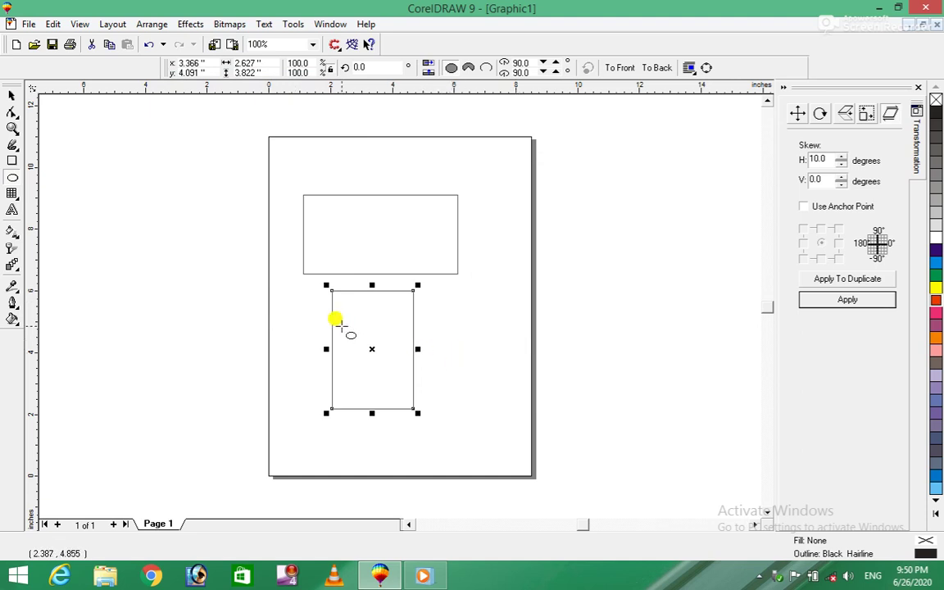
pyautogui.moveTo(194, 330)
pyautogui.mouseDown()
pyautogui.moveTo(255, 385)
pyautogui.moveTo(306, 347)
pyautogui.moveTo(296, 341)
pyautogui.mouseUp()
pyautogui.click(934, 252)
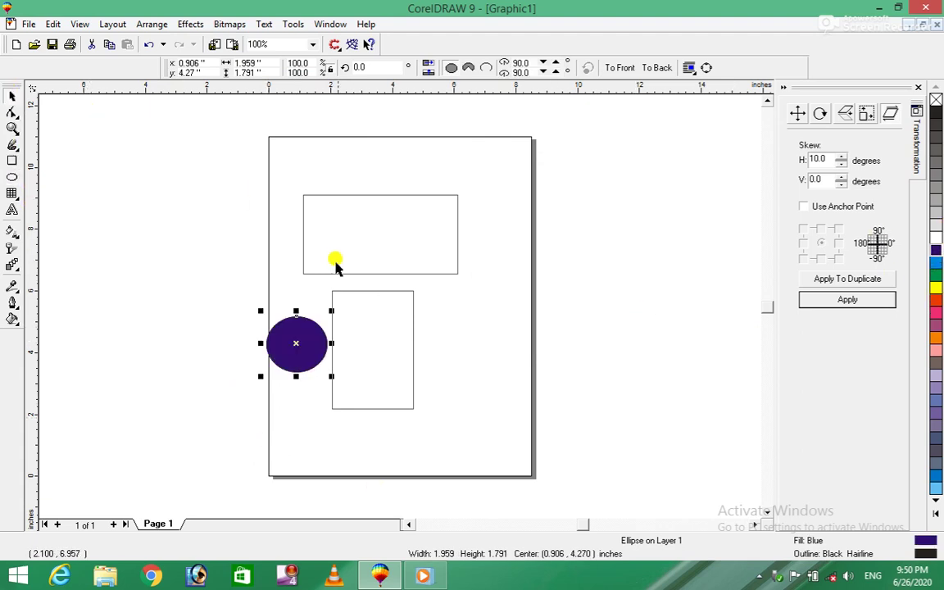
pyautogui.click(333, 313)
pyautogui.click(936, 304)
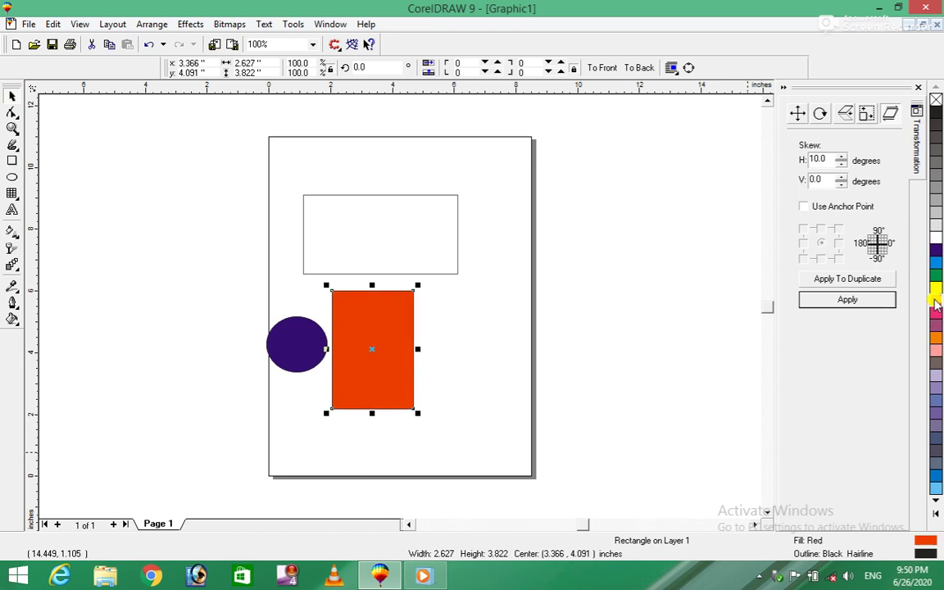
pyautogui.click(303, 359)
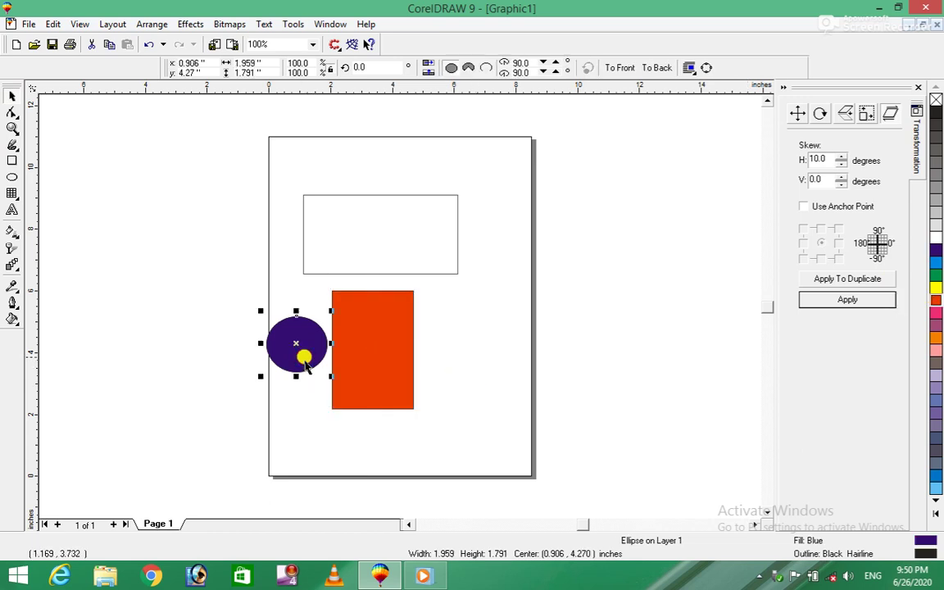
pyautogui.click(152, 24)
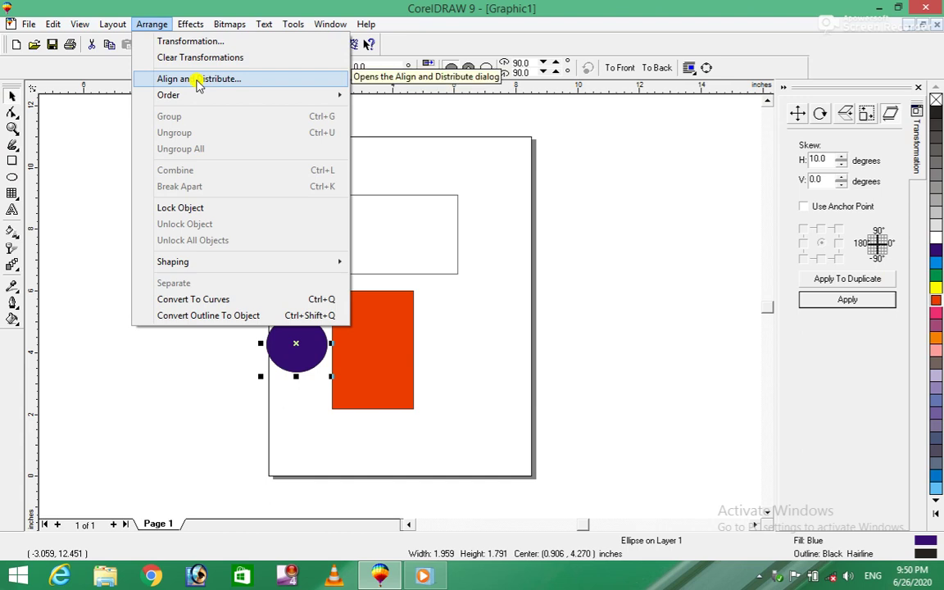
# - Restore the rectangle's orange-red fill and reselect the blue circle
pyautogui.click(527, 369)
pyautogui.click(306, 341)
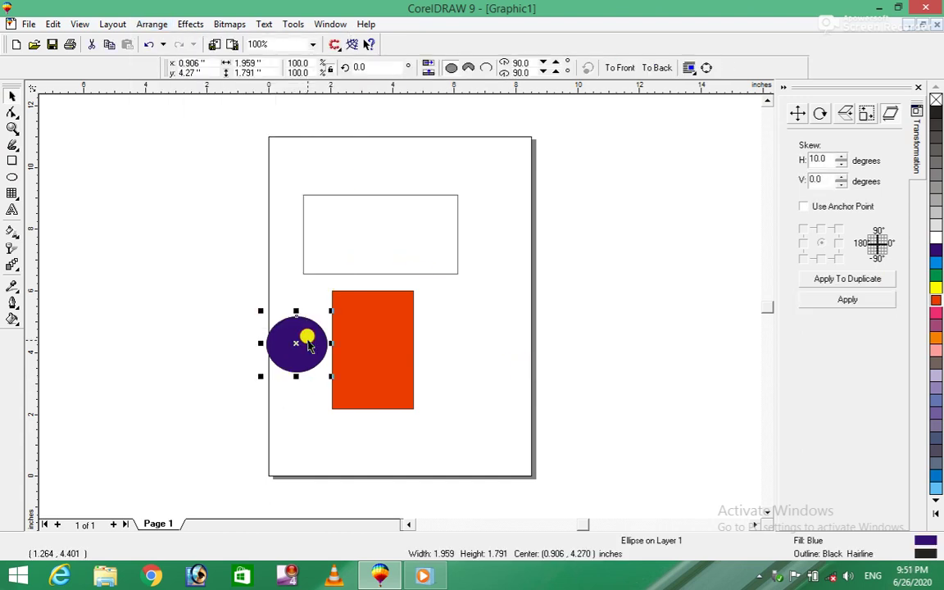
pyautogui.keyDown('shift'); pyautogui.click(401, 374); pyautogui.keyUp('shift')
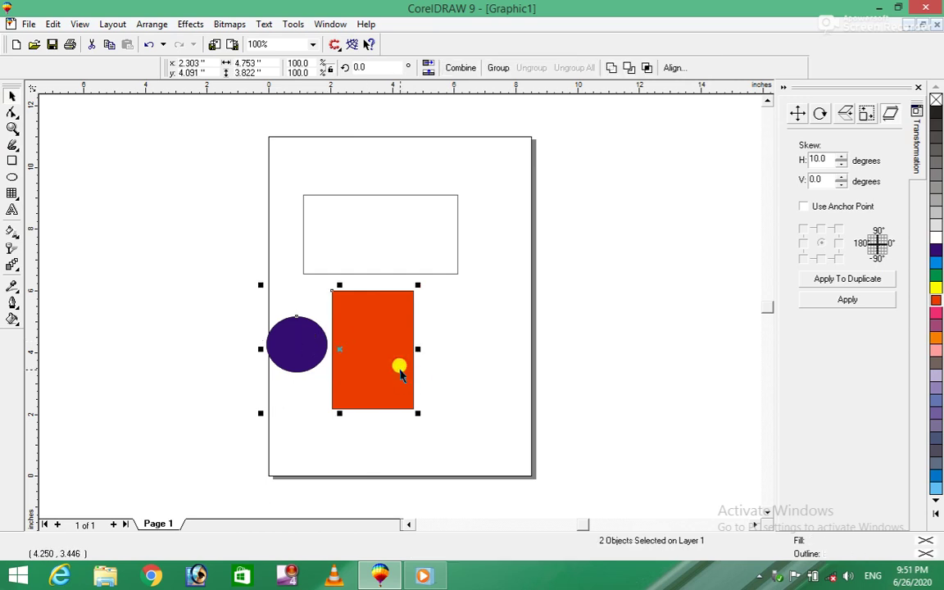
pyautogui.hotkey('ctrl', 'z')
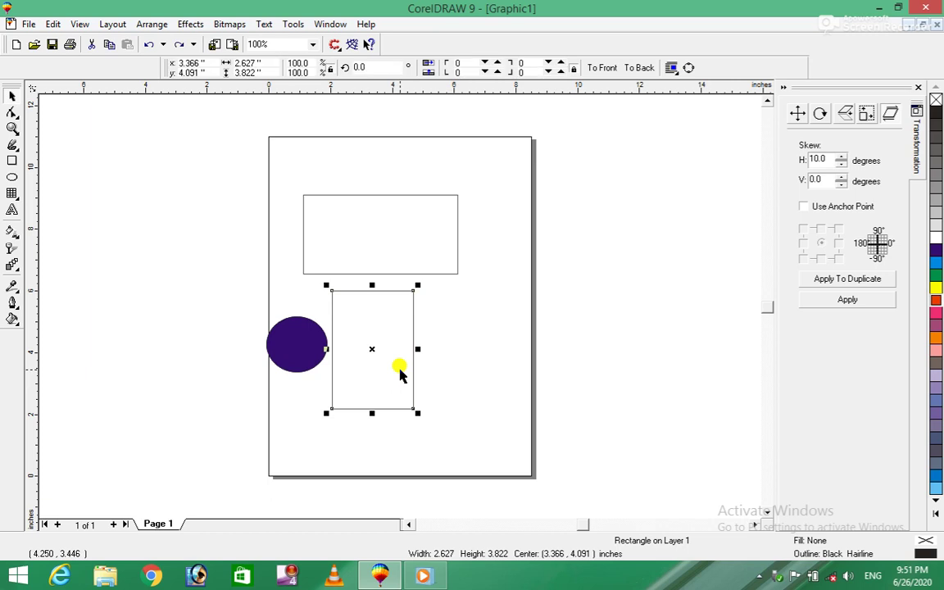
pyautogui.click(934, 303)
pyautogui.click(660, 369)
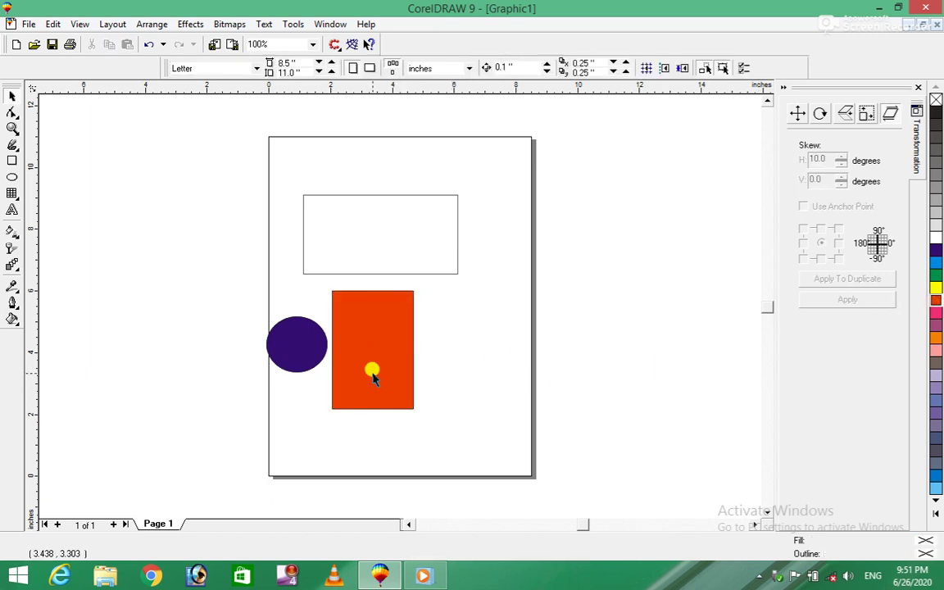
pyautogui.click(306, 344)
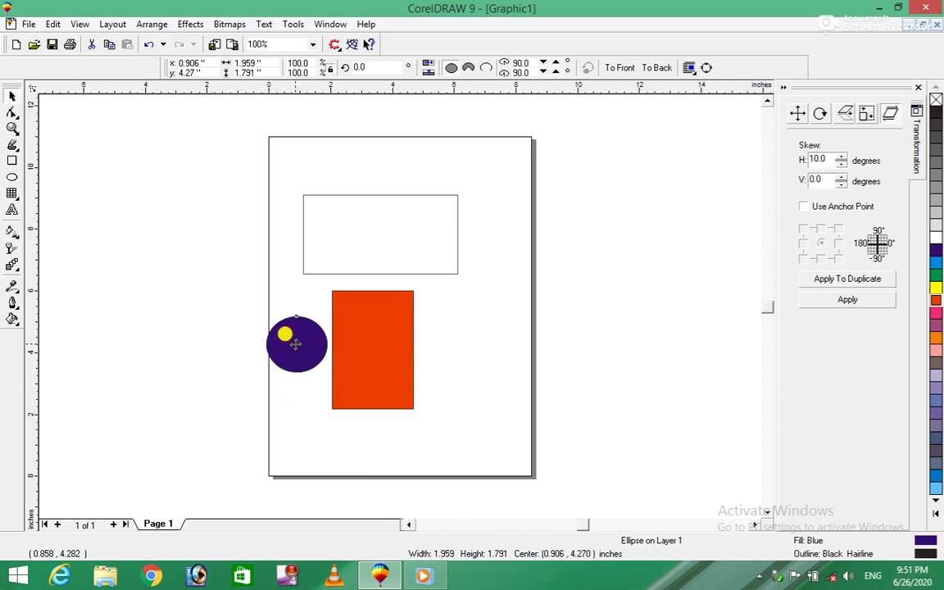
pyautogui.click(296, 344)
pyautogui.click(296, 344)
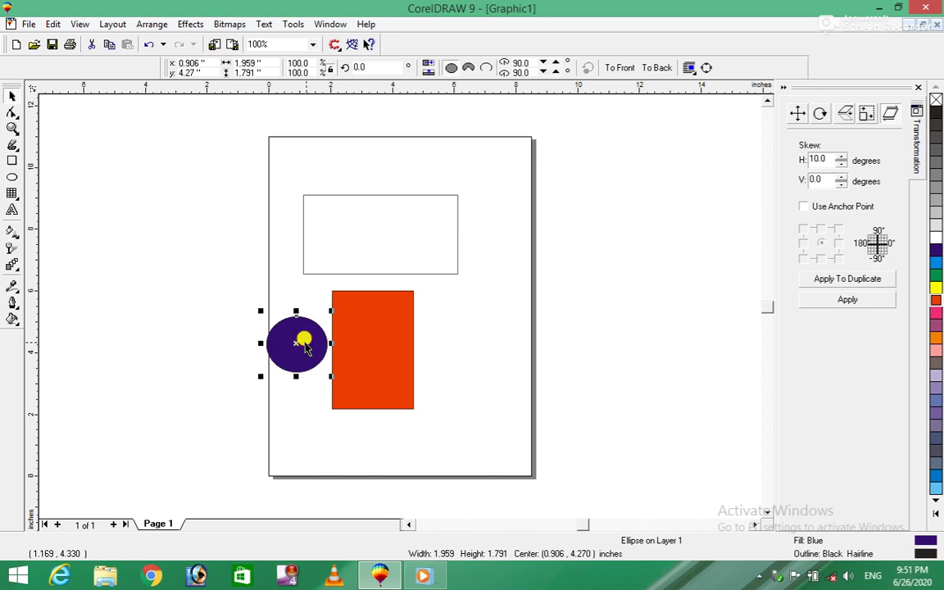
# - Centre the circle on the rectangle both horizontally and vertically via Align and Distribute
pyautogui.keyDown('shift'); pyautogui.click(356, 354); pyautogui.keyUp('shift')
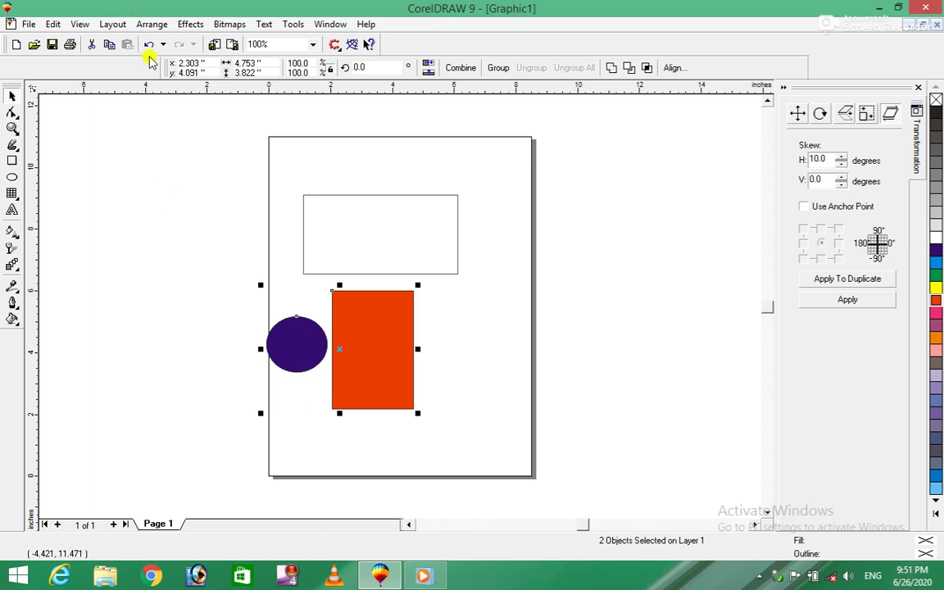
pyautogui.click(152, 23)
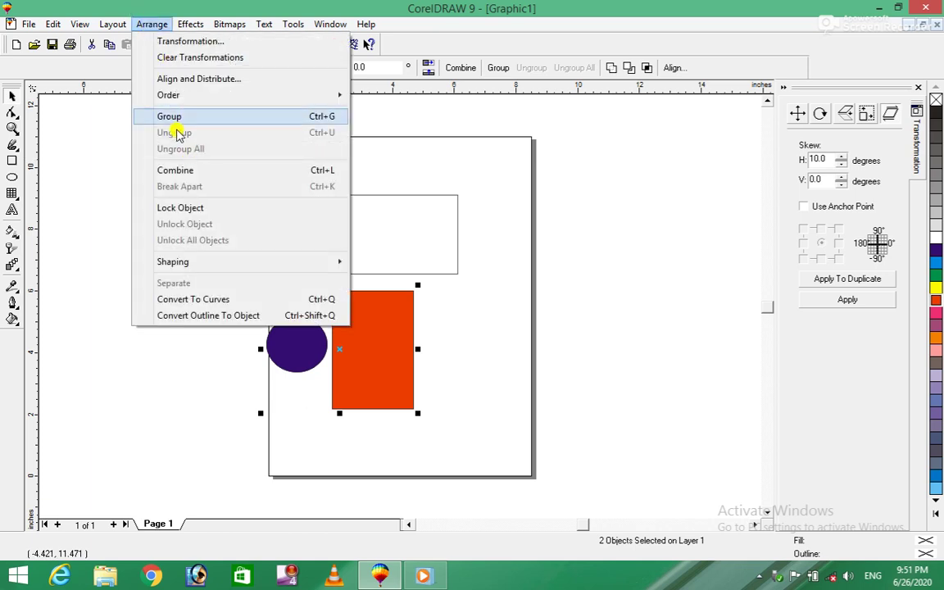
pyautogui.click(230, 80)
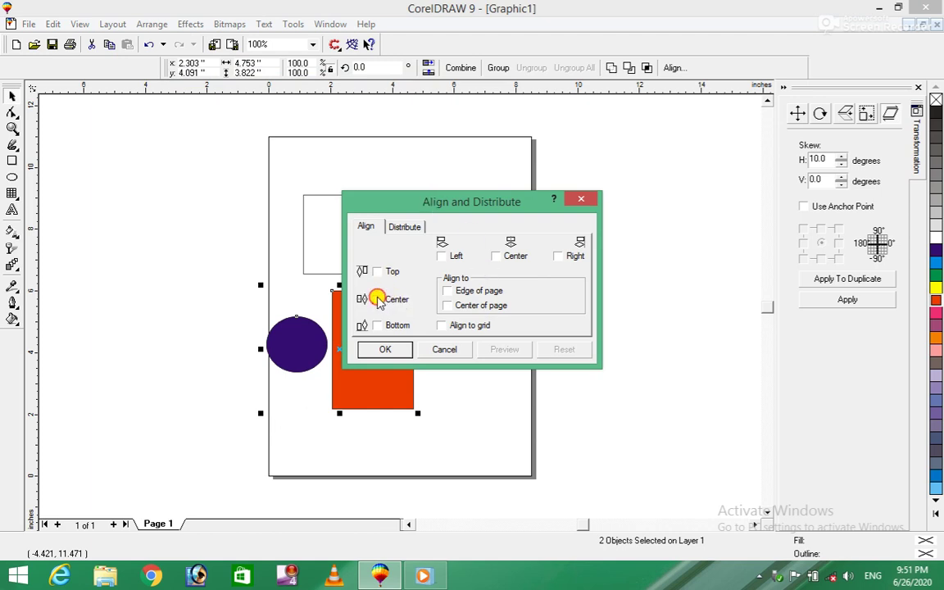
pyautogui.click(377, 299)
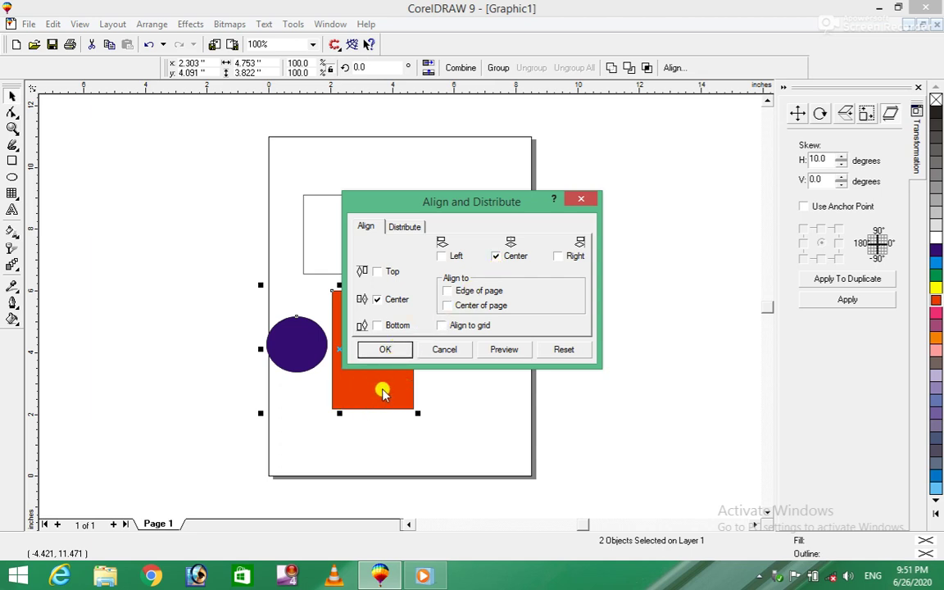
pyautogui.click(386, 350)
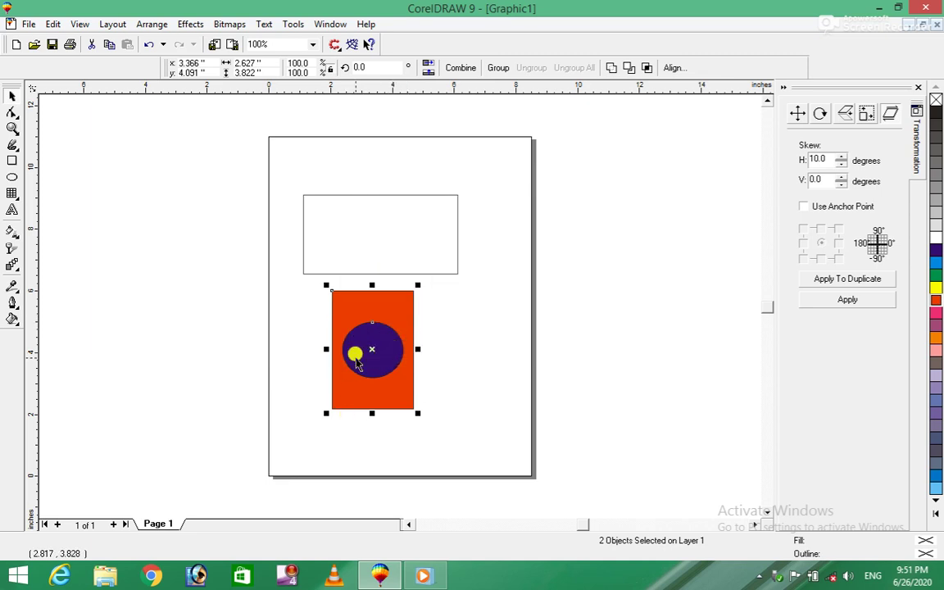
pyautogui.click(12, 129)
# - Zoom in and try aligning the circle to the rectangle's bottom-right corner
pyautogui.moveTo(273, 260); pyautogui.dragTo(444, 416)
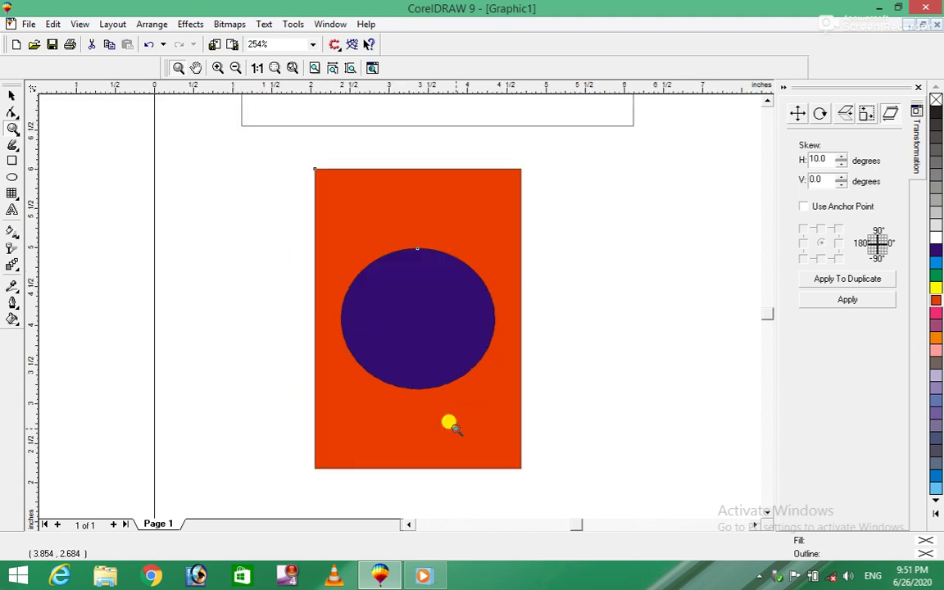
pyautogui.doubleClick(11, 95)
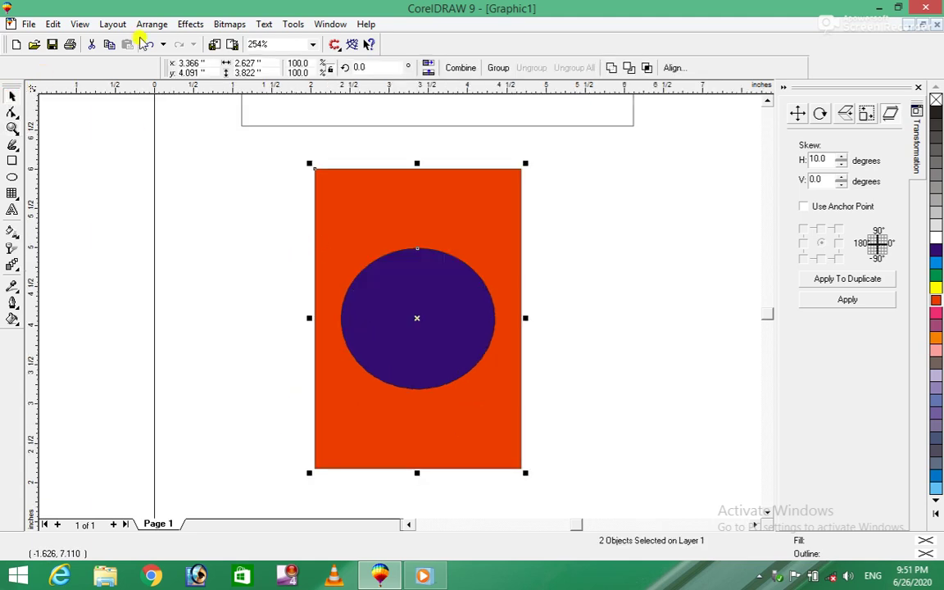
pyautogui.click(151, 23)
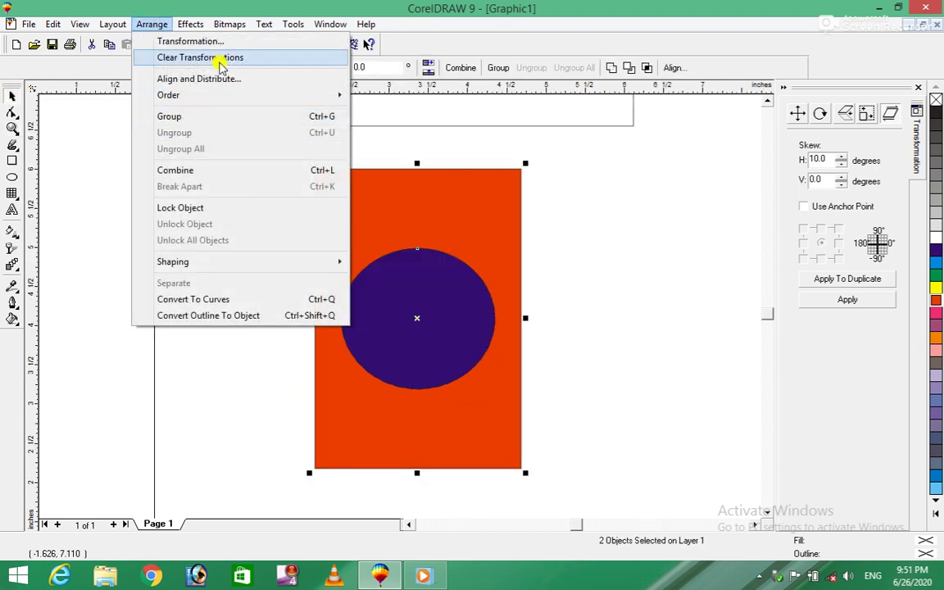
pyautogui.click(219, 80)
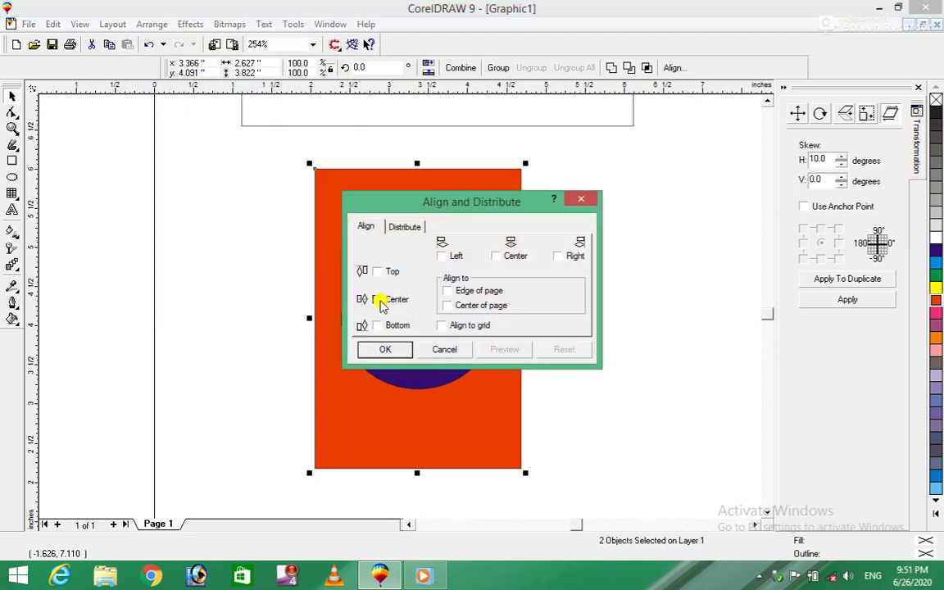
pyautogui.click(379, 326)
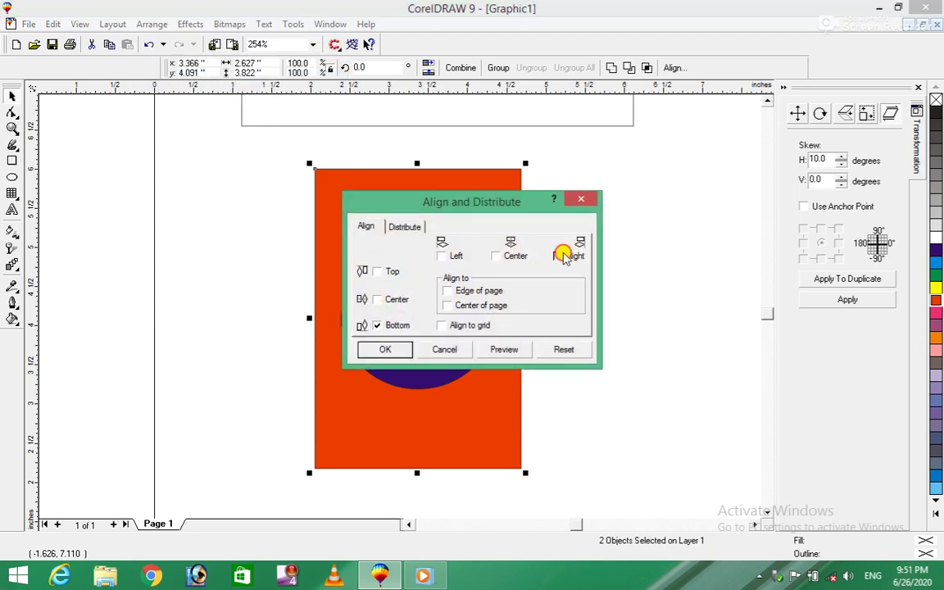
pyautogui.click(384, 350)
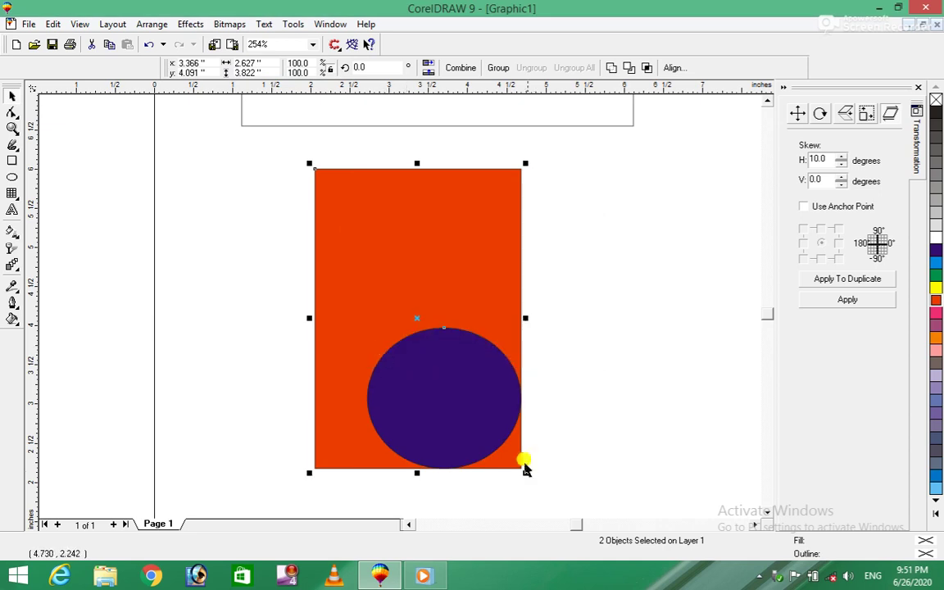
# - Try top-left, then top-centre alignment of the circle on the rectangle
pyautogui.click(156, 24)
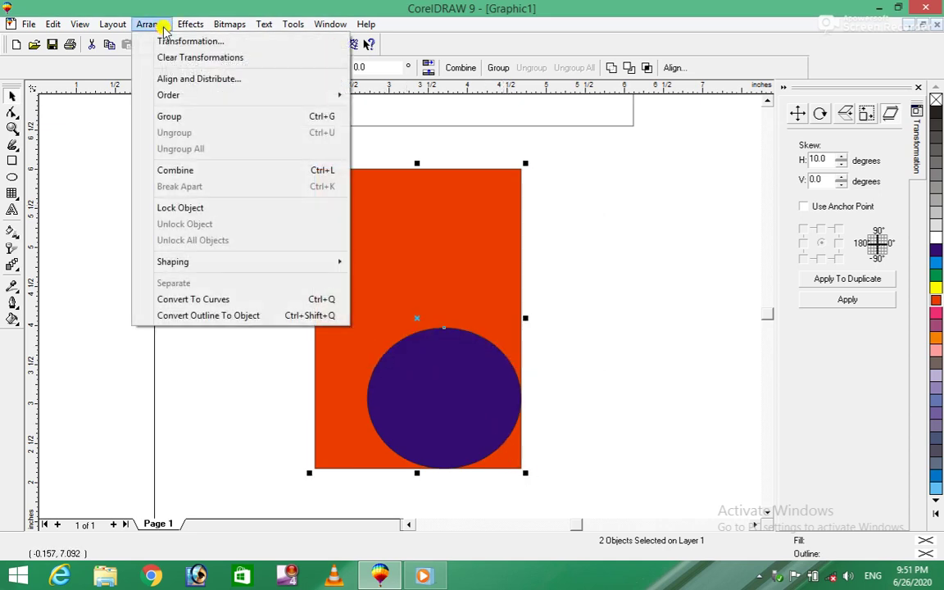
pyautogui.click(191, 79)
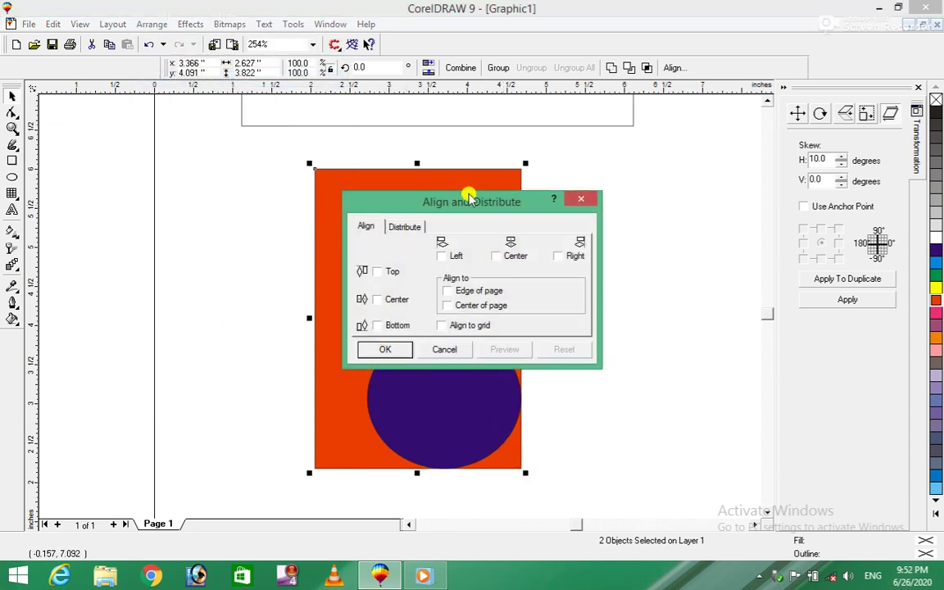
pyautogui.click(376, 270)
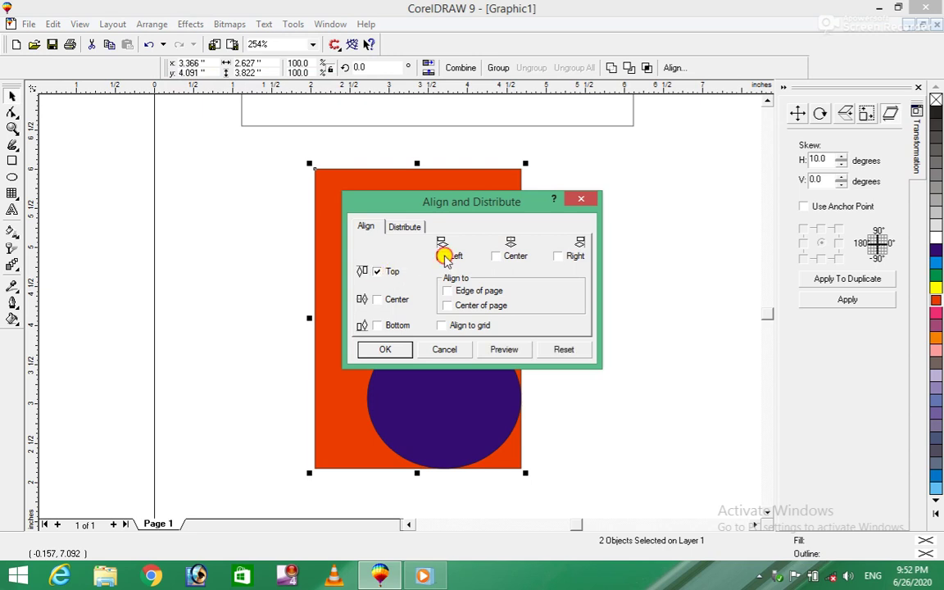
pyautogui.click(382, 347)
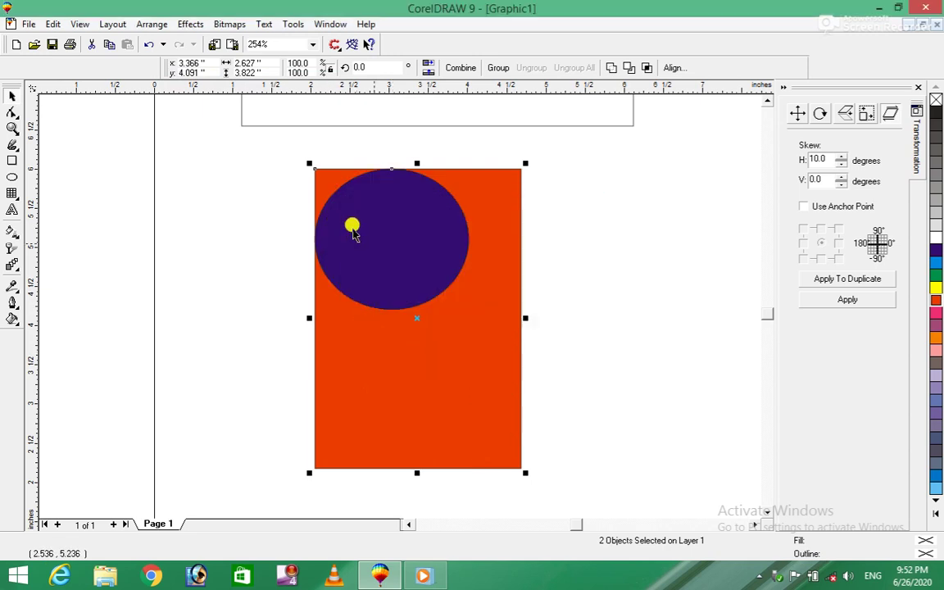
pyautogui.click(151, 24)
pyautogui.moveTo(168, 95)
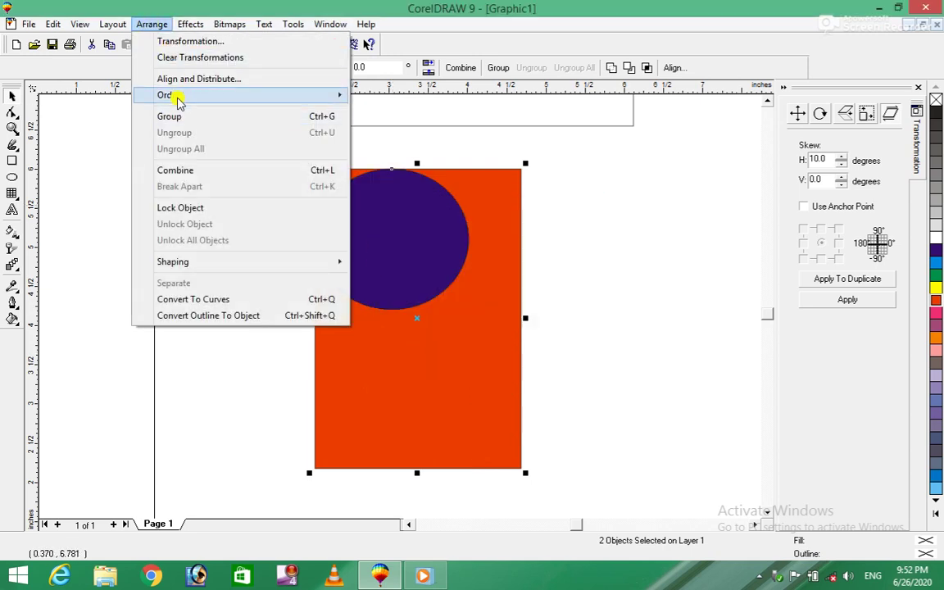
pyautogui.click(205, 78)
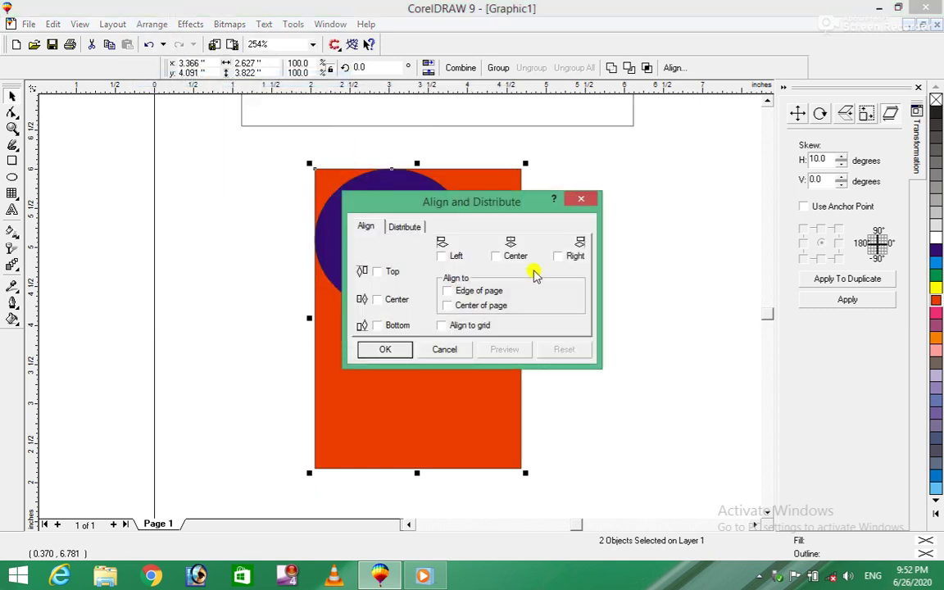
pyautogui.click(499, 255)
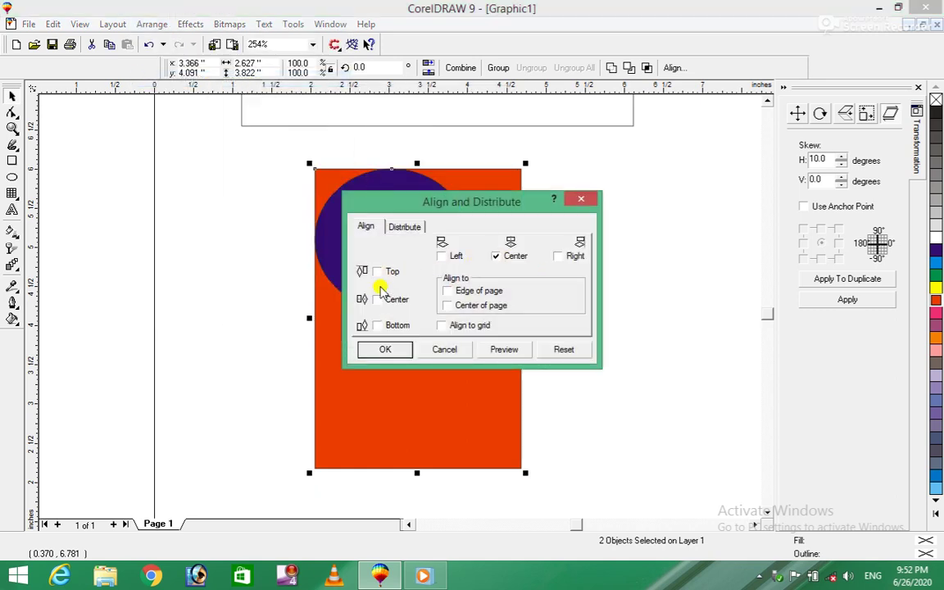
pyautogui.click(392, 349)
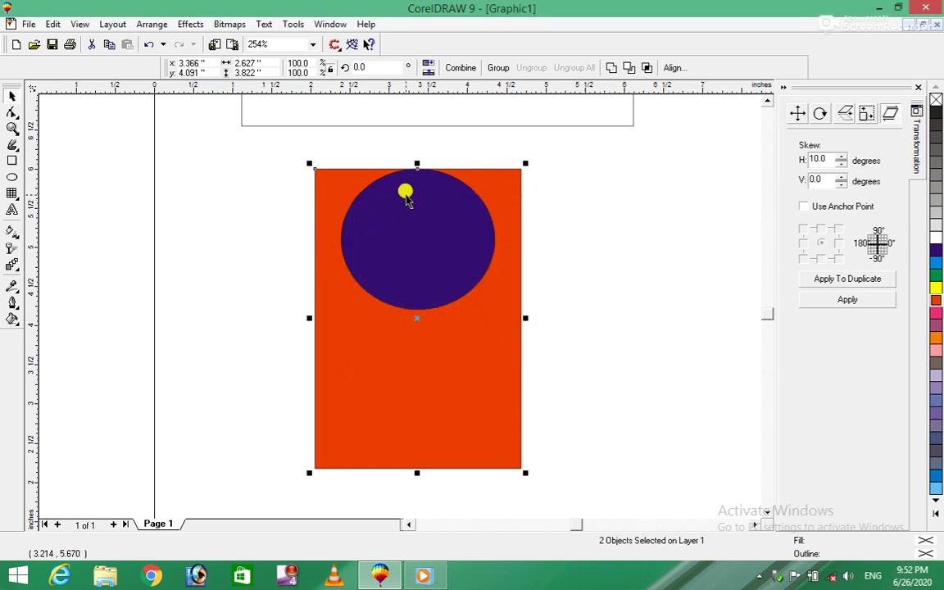
# - Align the circle horizontally centred along the rectangle's bottom edge
pyautogui.click(153, 24)
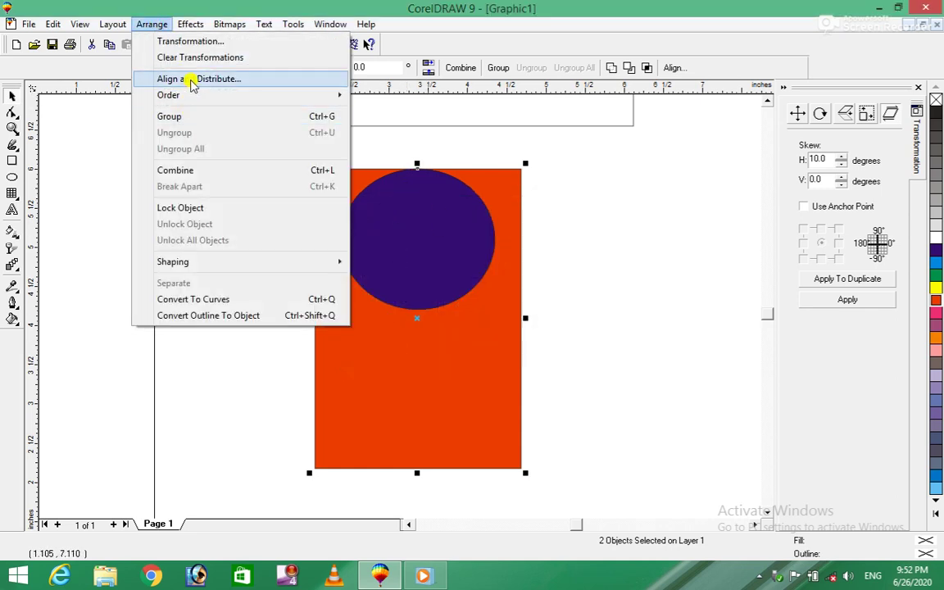
pyautogui.click(191, 79)
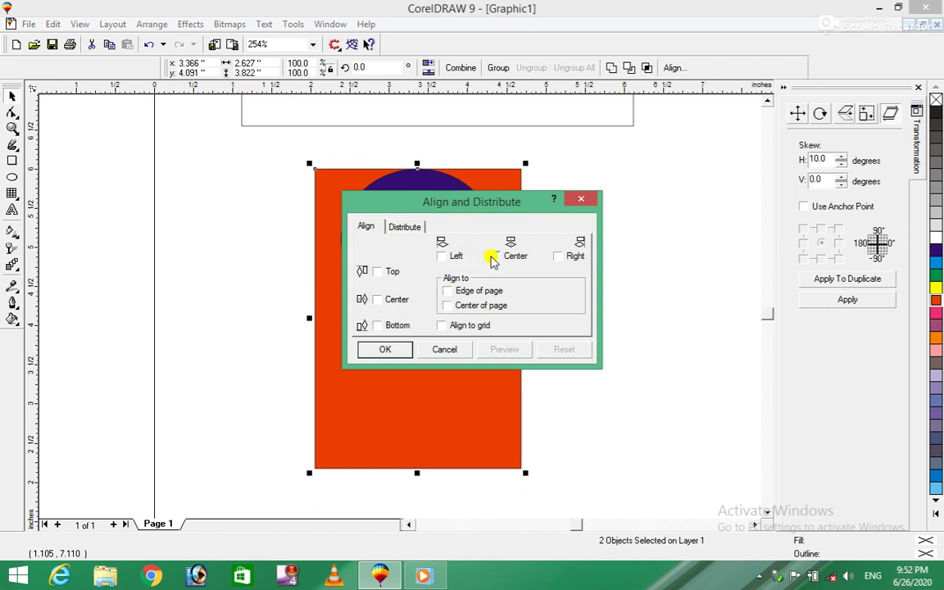
pyautogui.click(497, 257)
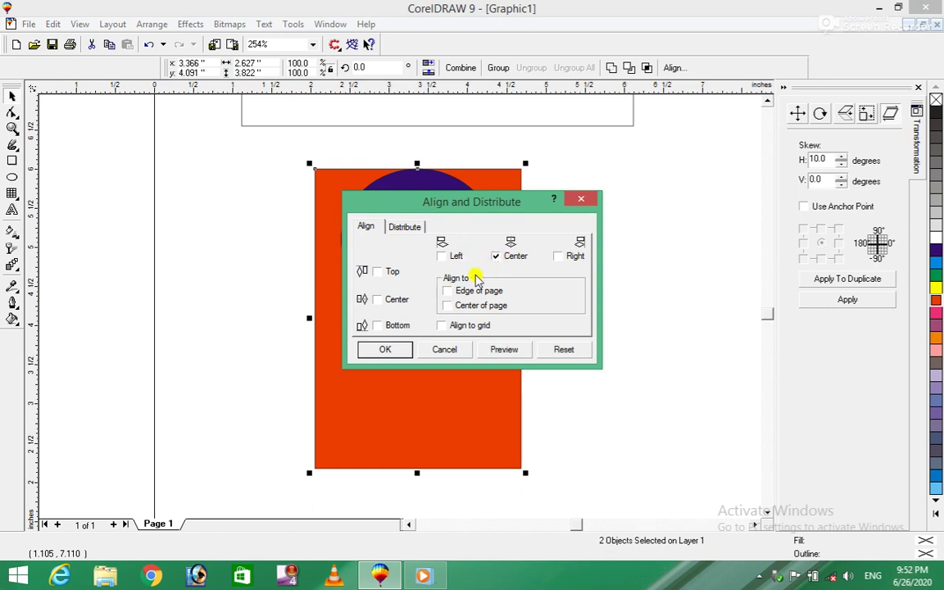
pyautogui.click(378, 326)
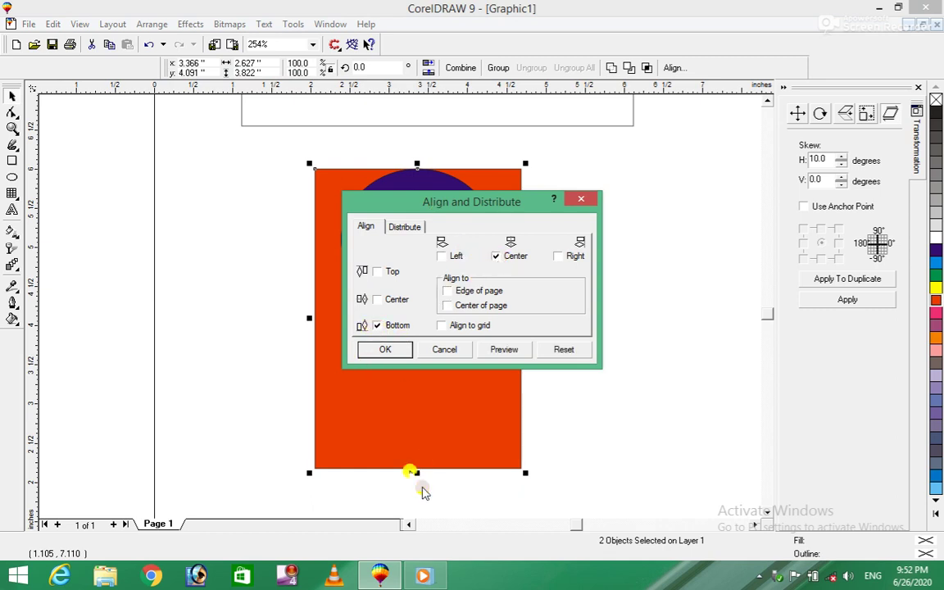
pyautogui.click(385, 350)
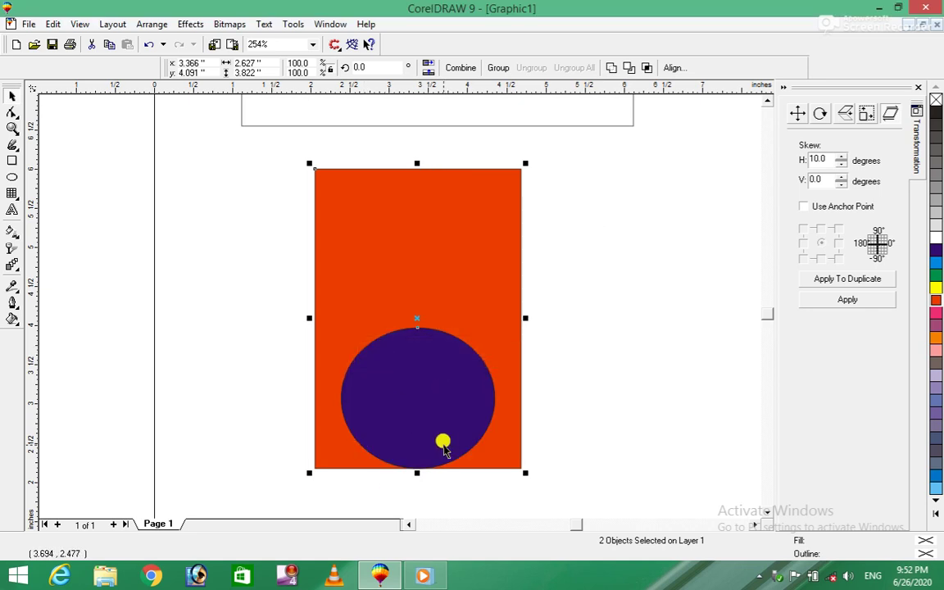
pyautogui.click(156, 24)
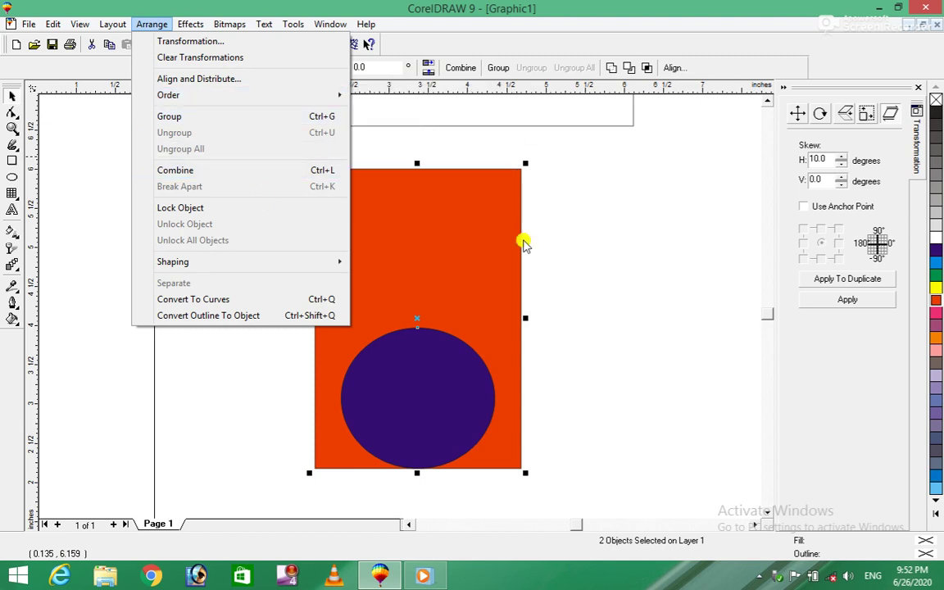
# - Shrink the rectangle to 2.405 × 3.498 in and move the circle over its right edge
pyautogui.click(558, 344)
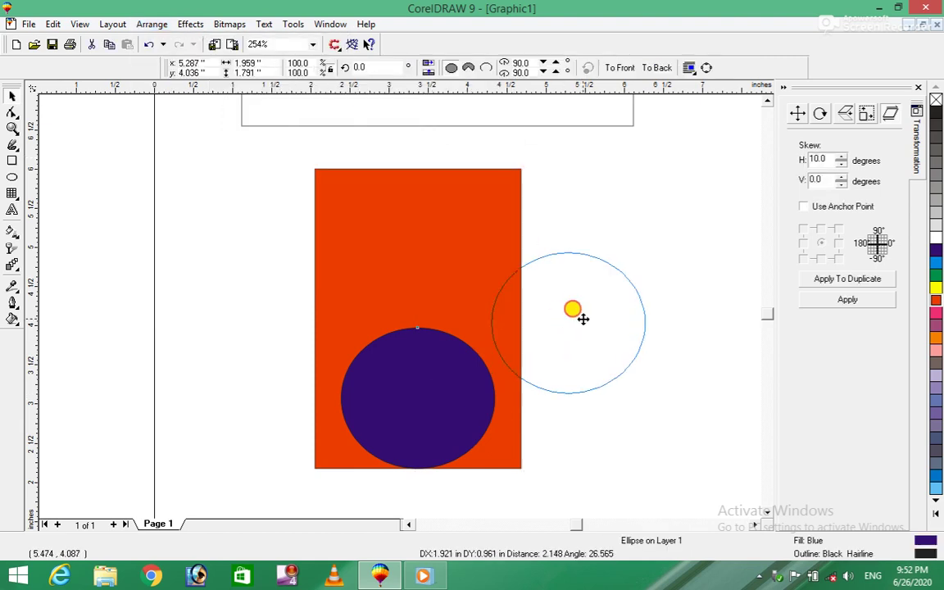
pyautogui.moveTo(432, 398)
pyautogui.mouseDown()
pyautogui.moveTo(584, 322)
pyautogui.moveTo(556, 297)
pyautogui.mouseUp()
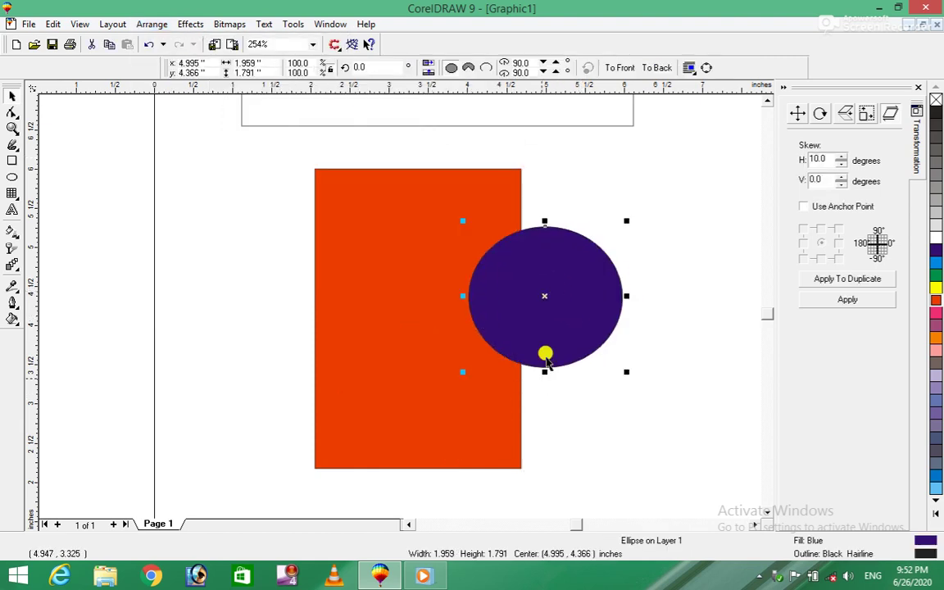
pyautogui.click(488, 434)
pyautogui.moveTo(527, 476); pyautogui.dragTo(508, 447)
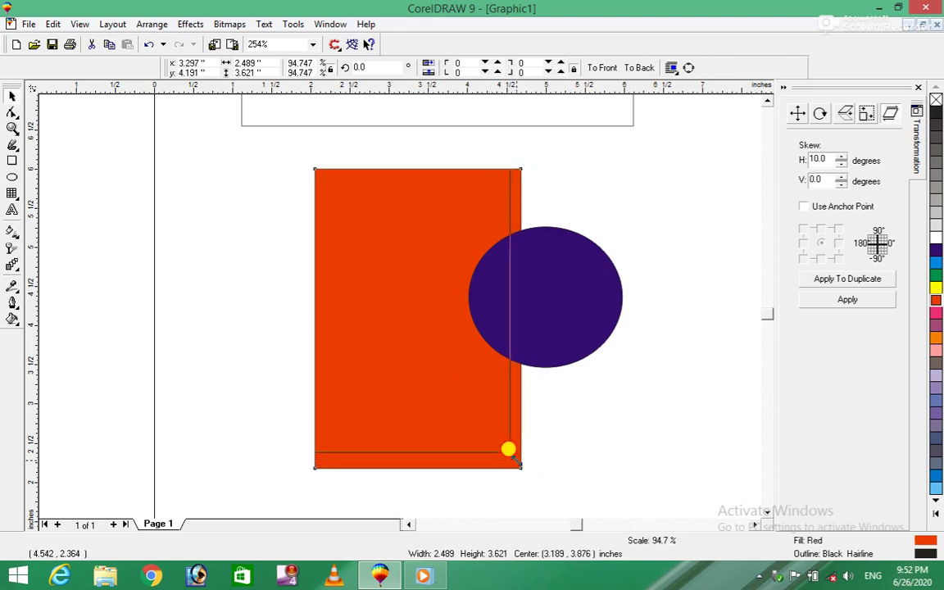
pyautogui.click(547, 302)
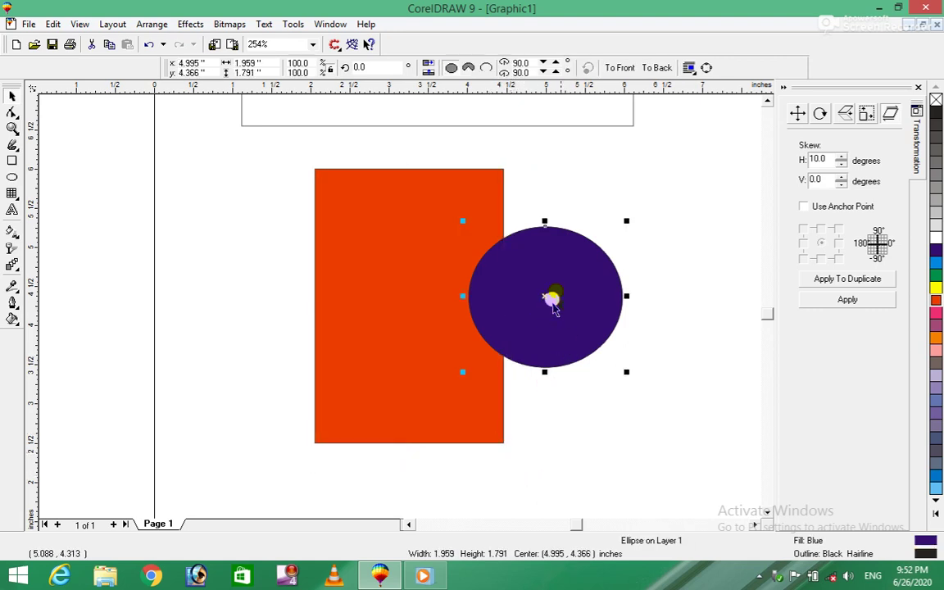
pyautogui.moveTo(542, 292); pyautogui.dragTo(508, 293)
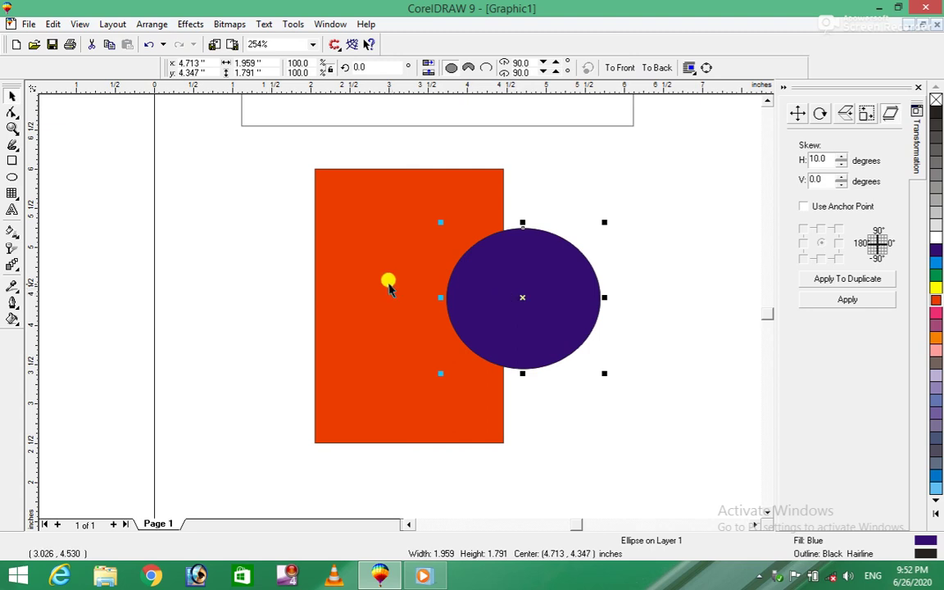
pyautogui.click(363, 284)
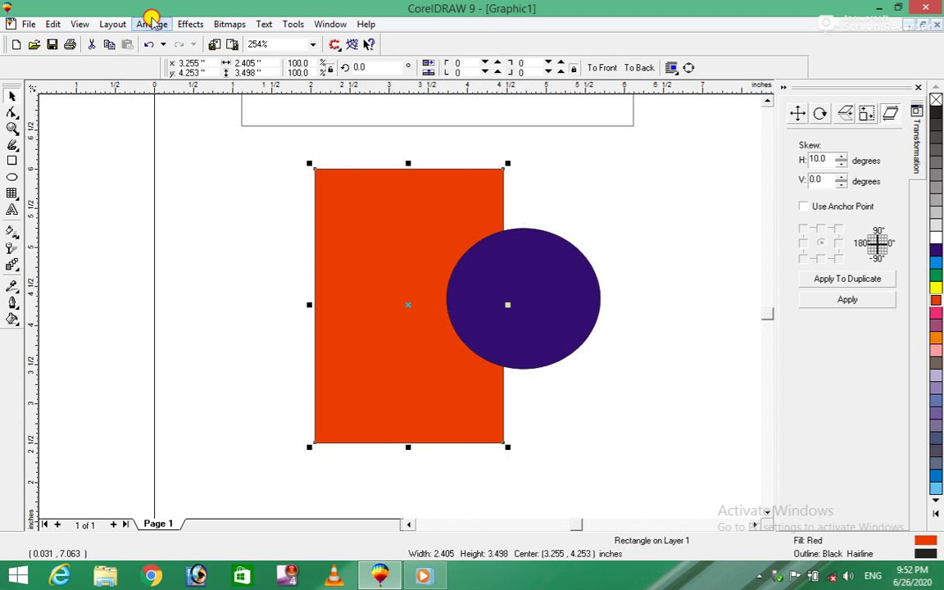
pyautogui.click(151, 24)
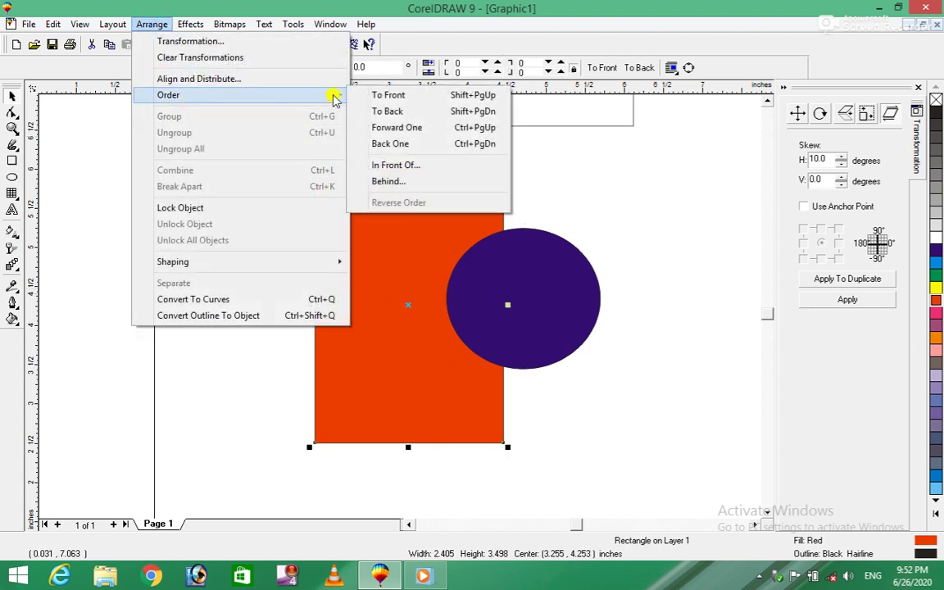
pyautogui.moveTo(168, 95)
pyautogui.click(402, 114)
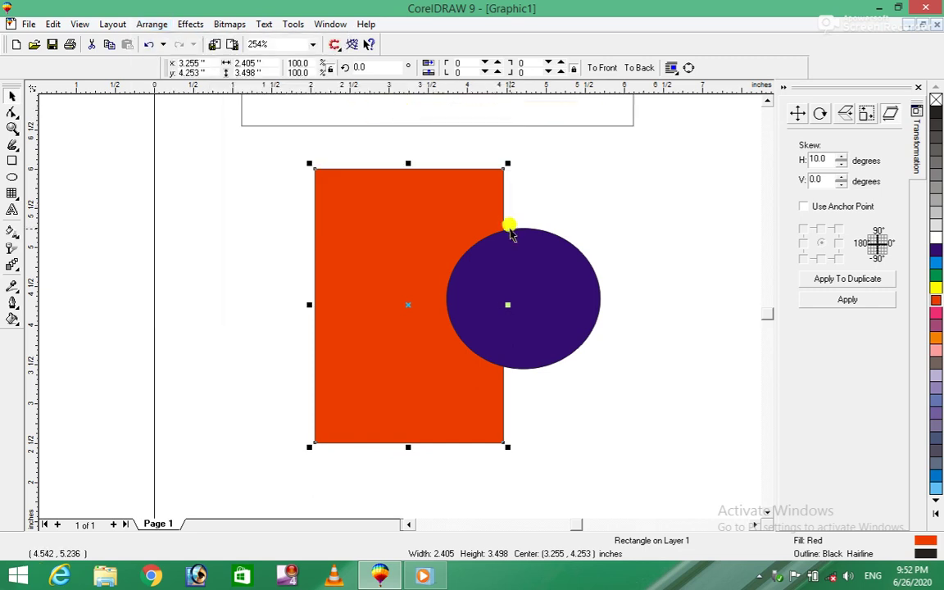
pyautogui.click(149, 24)
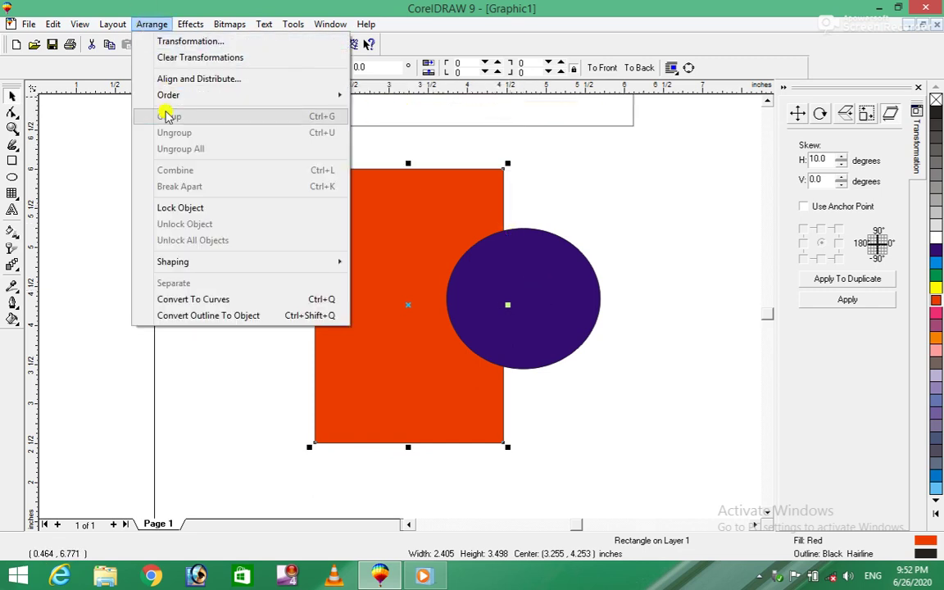
pyautogui.click(388, 94)
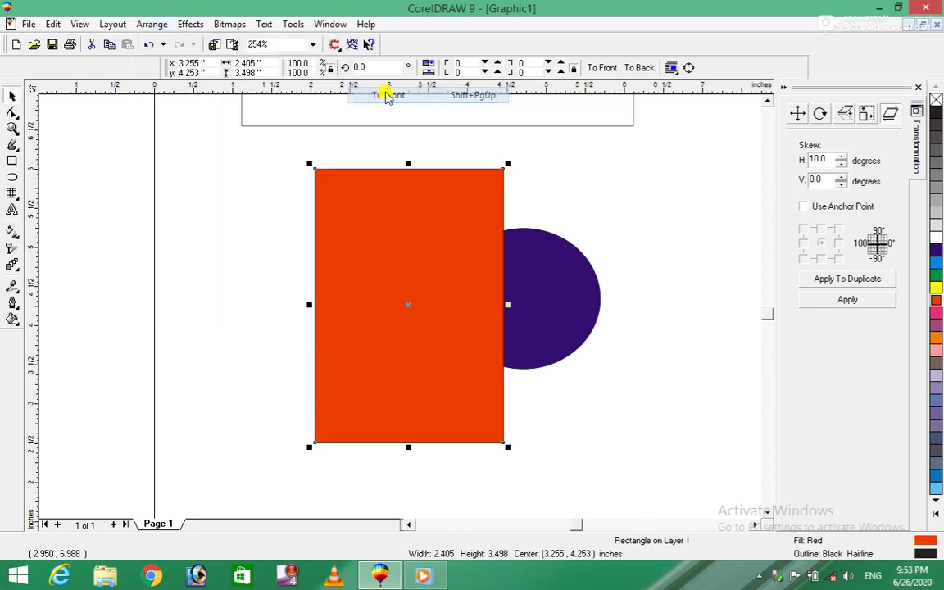
pyautogui.click(565, 305)
pyautogui.click(430, 302)
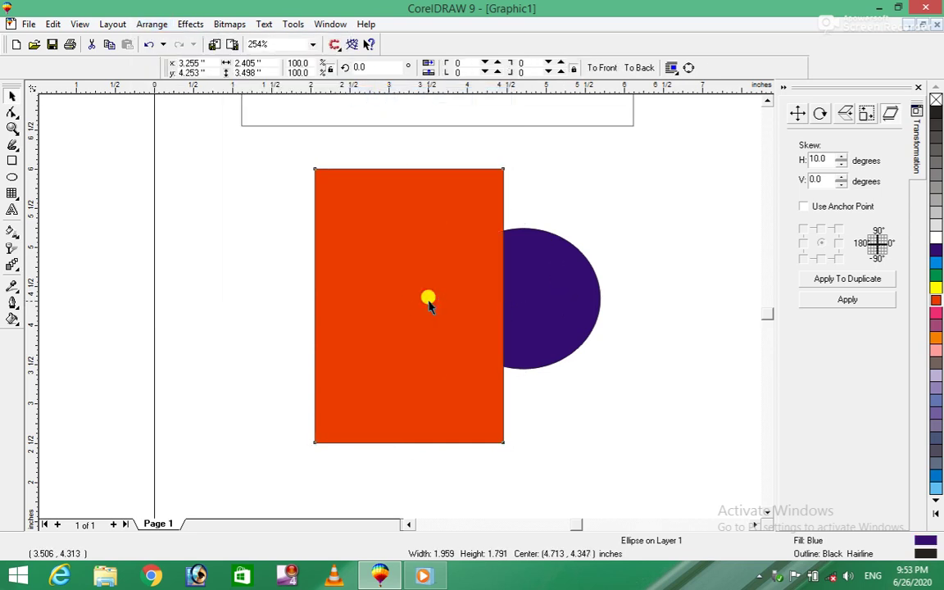
pyautogui.click(154, 25)
pyautogui.moveTo(169, 95)
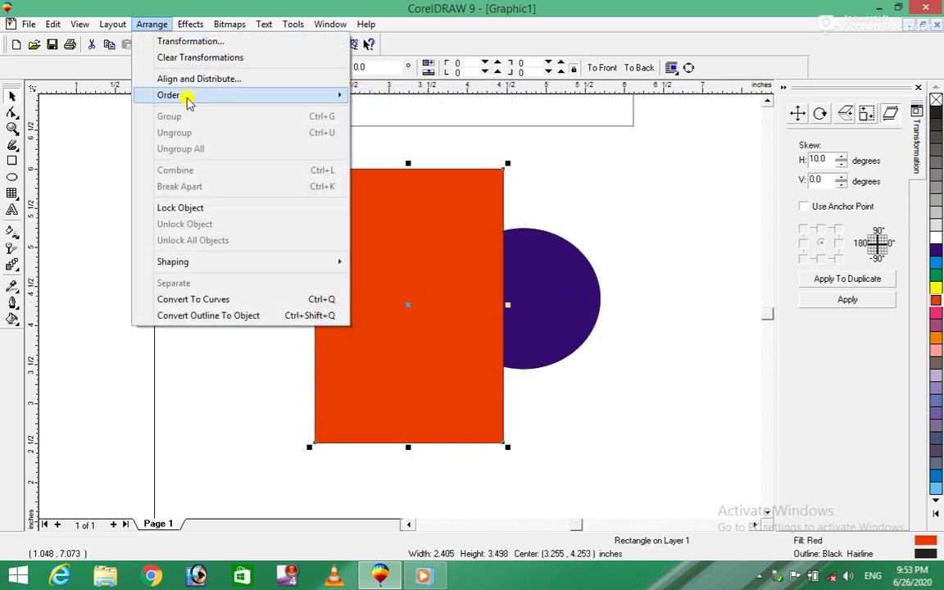
pyautogui.click(368, 126)
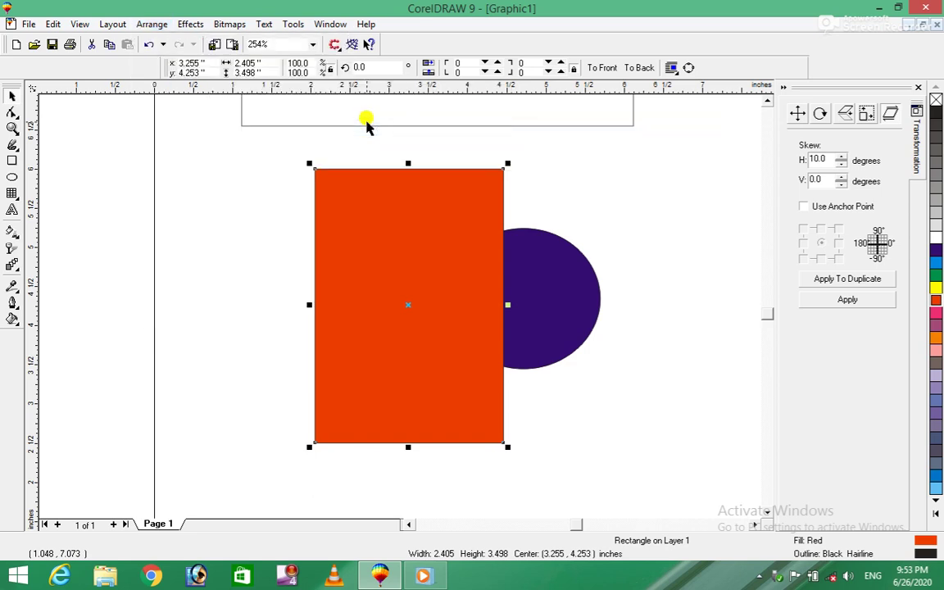
pyautogui.click(527, 263)
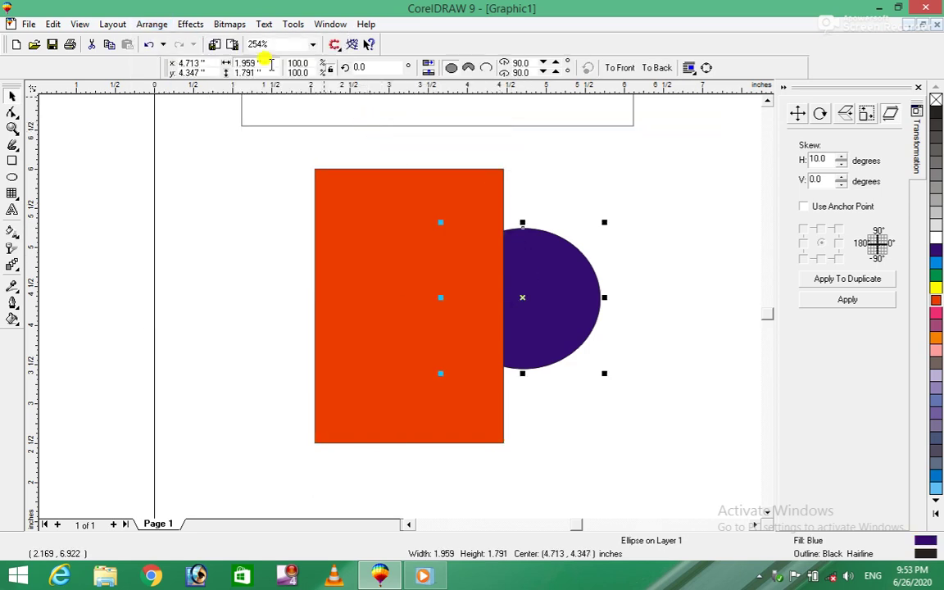
pyautogui.click(160, 25)
pyautogui.moveTo(168, 95)
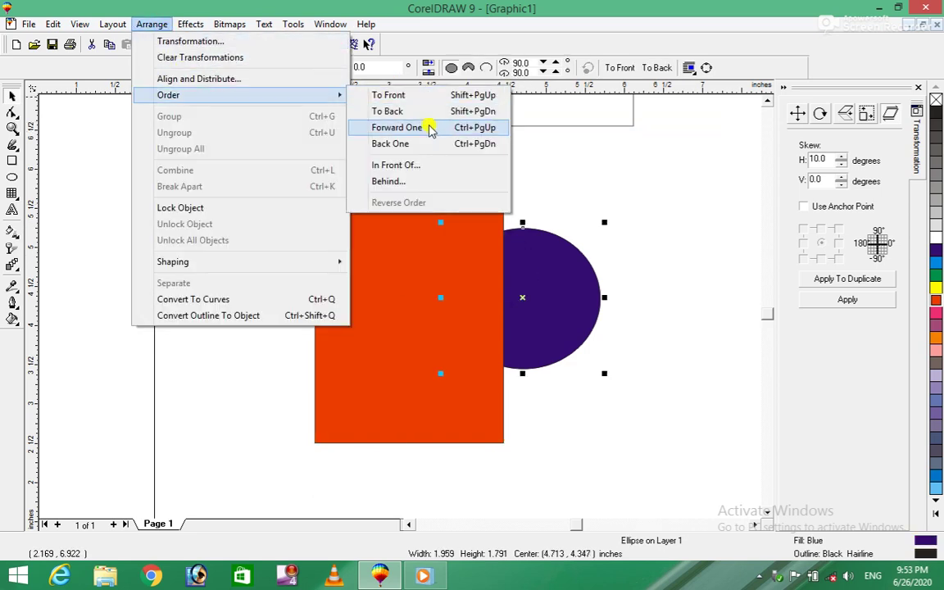
pyautogui.click(406, 129)
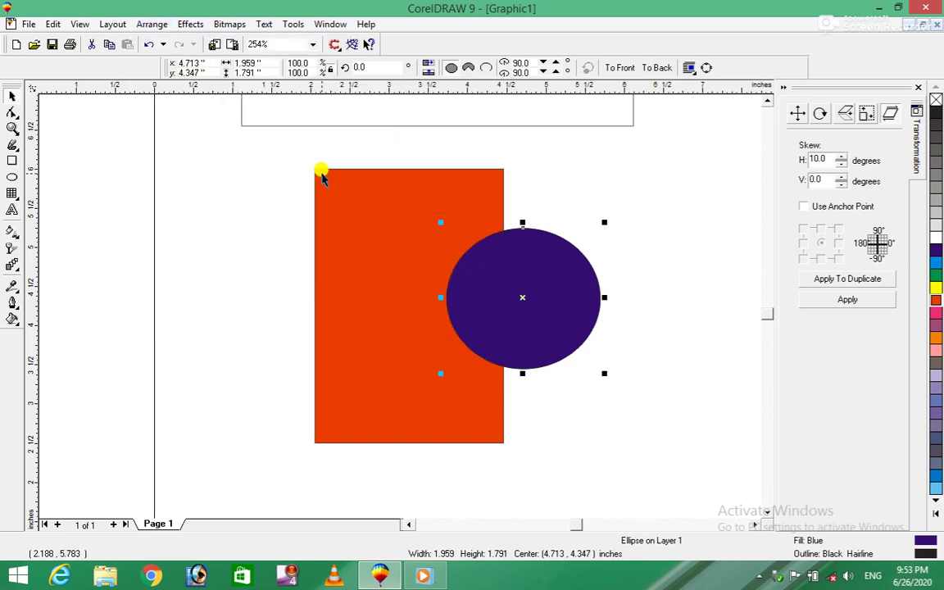
pyautogui.click(148, 27)
pyautogui.moveTo(168, 95)
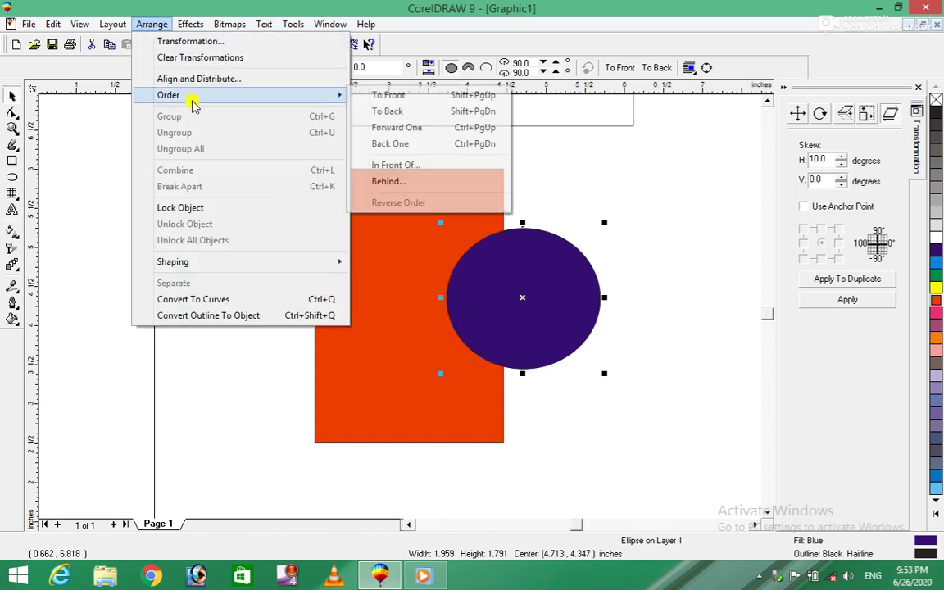
pyautogui.click(390, 146)
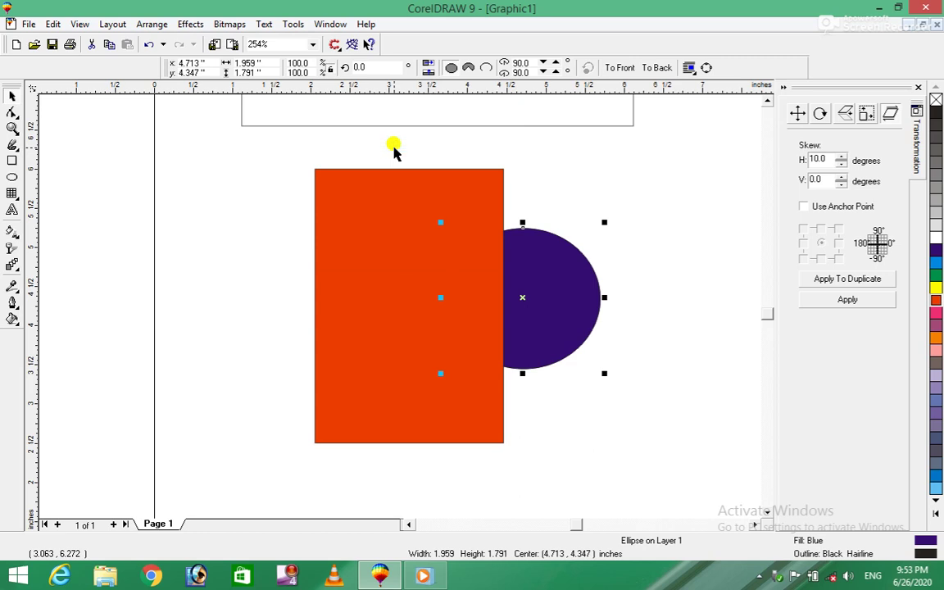
pyautogui.click(163, 30)
pyautogui.moveTo(168, 95)
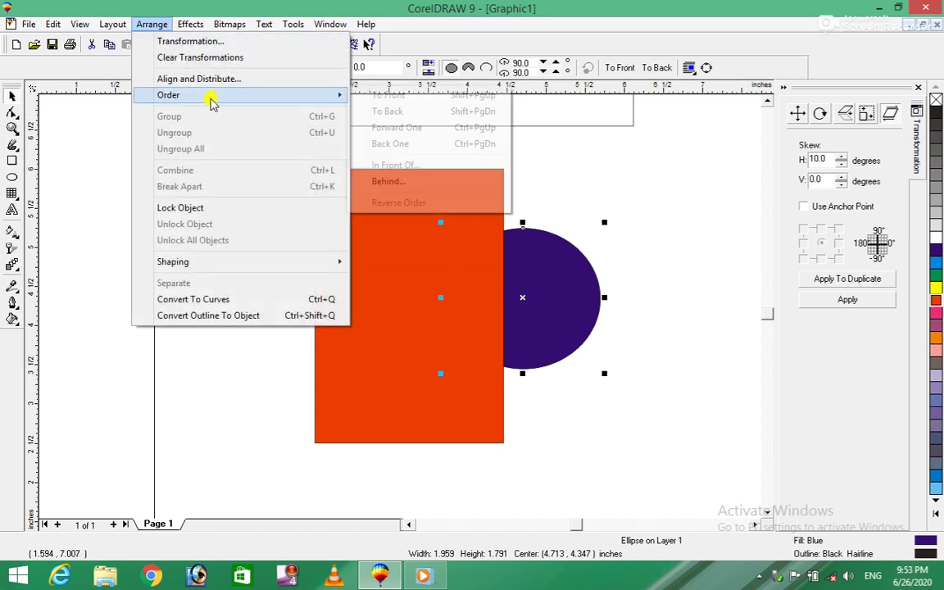
pyautogui.click(391, 96)
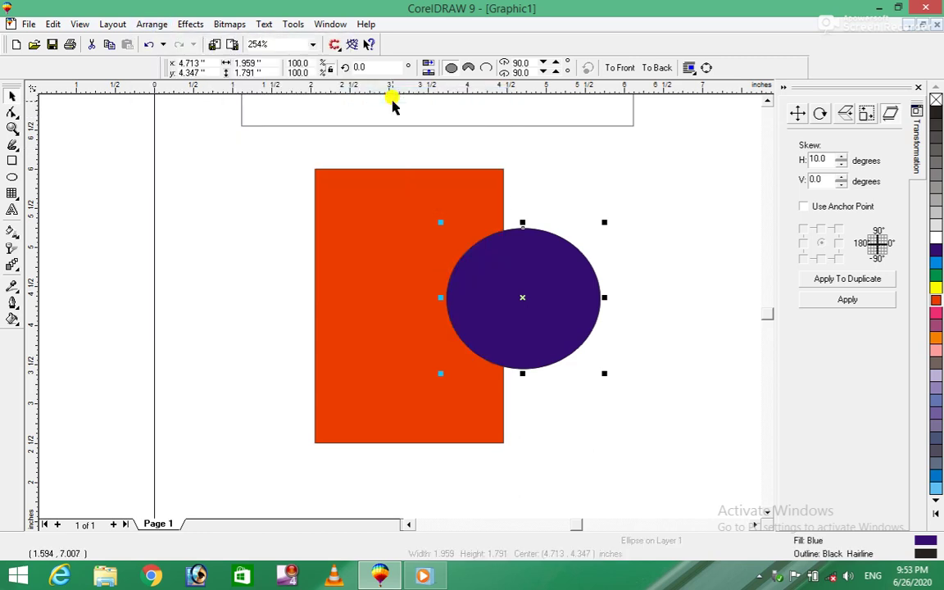
pyautogui.click(153, 24)
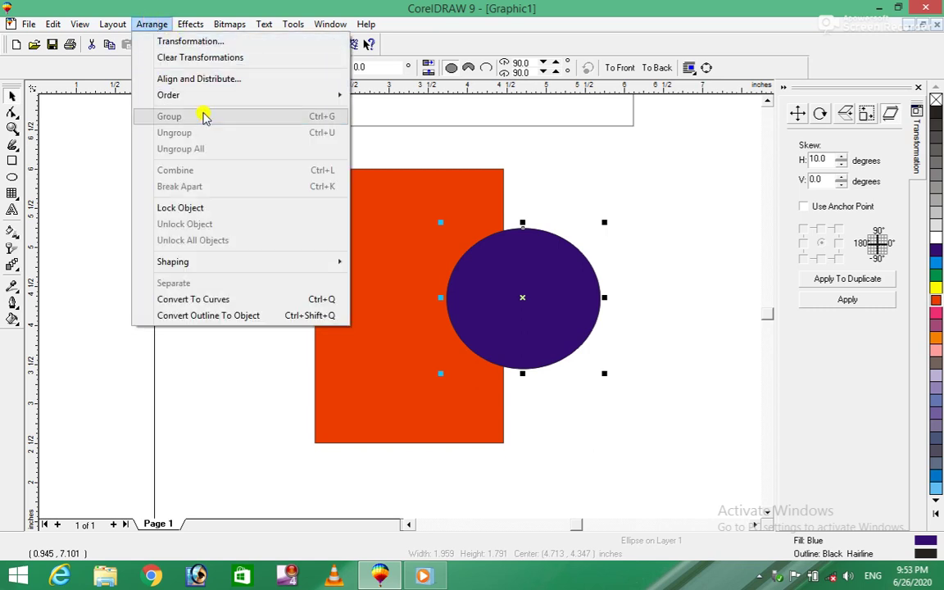
pyautogui.click(547, 185)
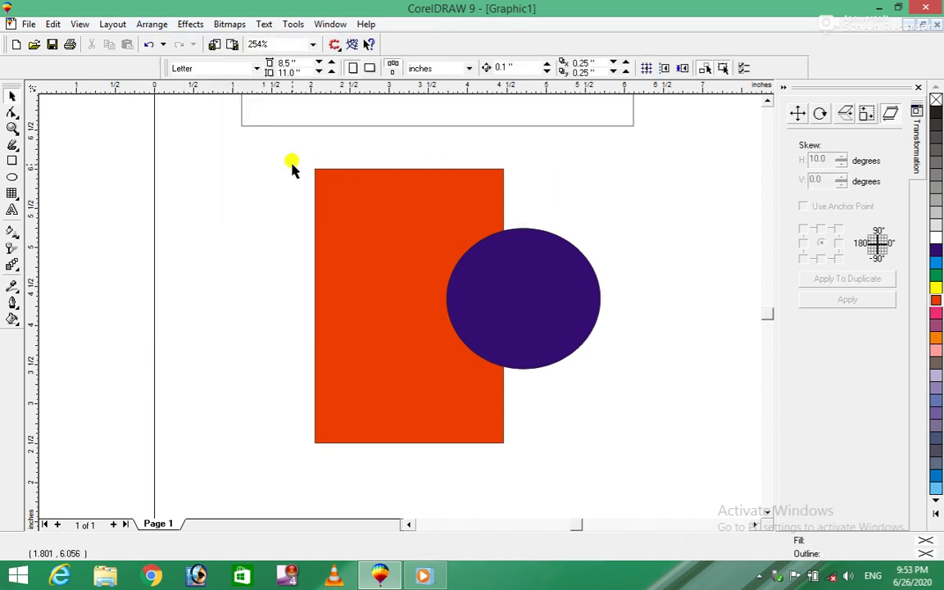
# - Group the rectangle and circle and drag the group to a new spot
pyautogui.moveTo(287, 151); pyautogui.dragTo(653, 479)
pyautogui.click(152, 24)
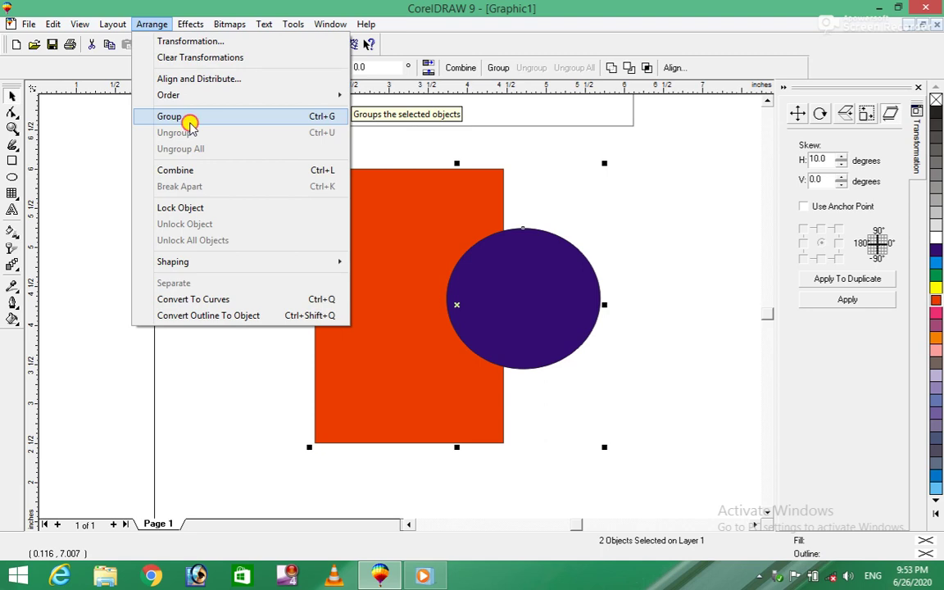
pyautogui.click(188, 117)
pyautogui.click(204, 230)
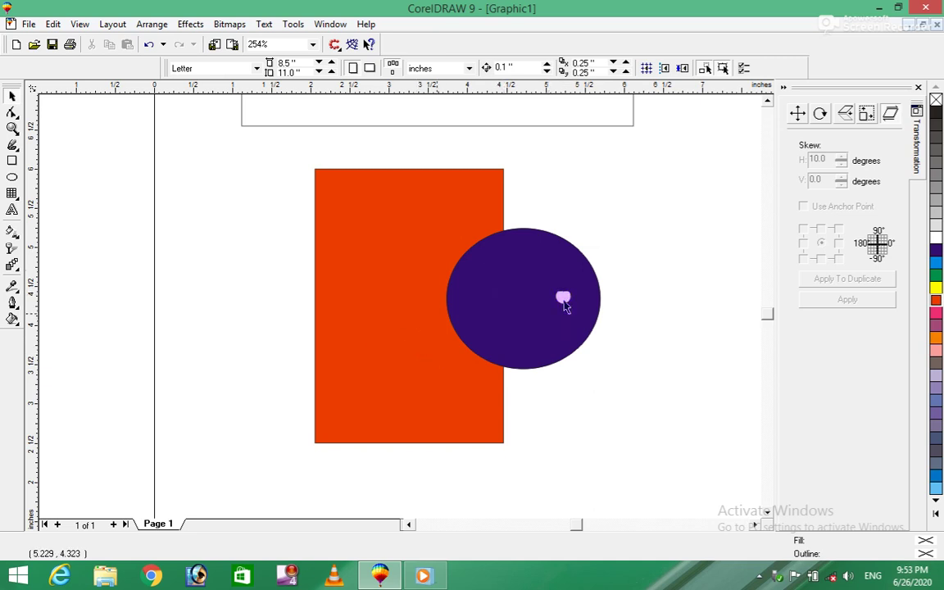
pyautogui.moveTo(387, 363)
pyautogui.mouseDown()
pyautogui.moveTo(233, 333)
pyautogui.moveTo(409, 325)
pyautogui.moveTo(539, 337)
pyautogui.moveTo(293, 325)
pyautogui.mouseUp()
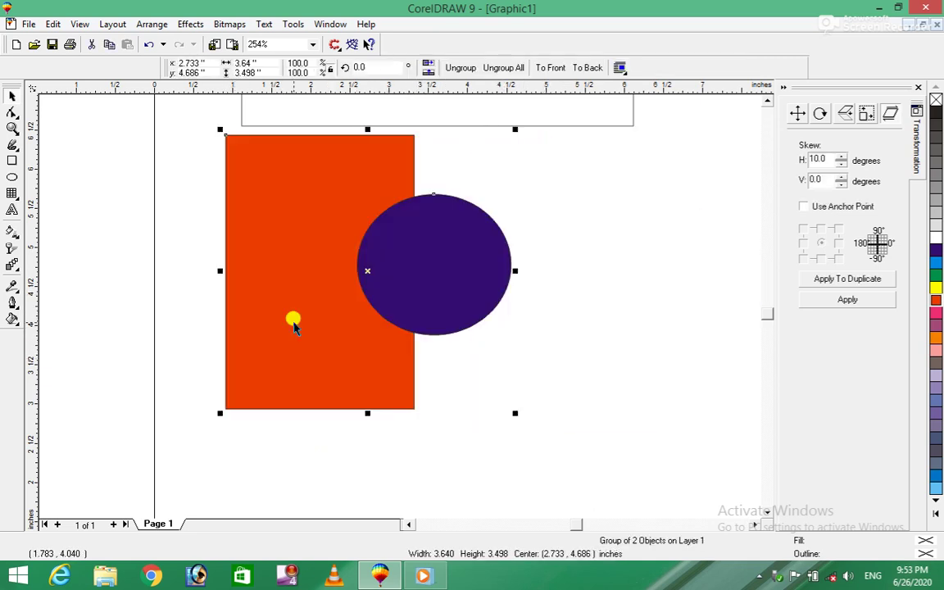
# - Ungroup, nudge the circle up, regroup both shapes and move the group down-right
pyautogui.click(461, 68)
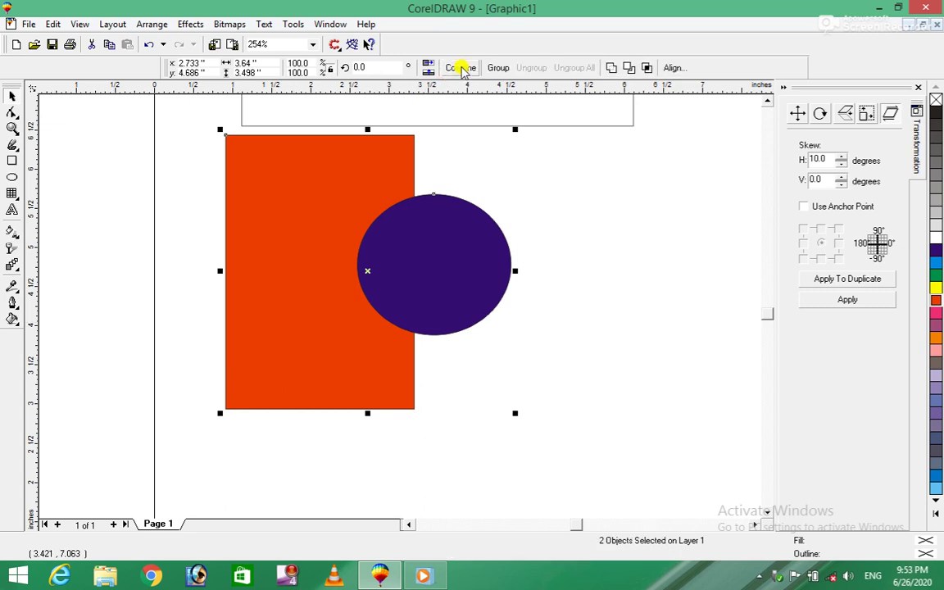
pyautogui.click(558, 255)
pyautogui.moveTo(461, 274)
pyautogui.mouseDown()
pyautogui.moveTo(584, 269)
pyautogui.moveTo(457, 268)
pyautogui.mouseUp()
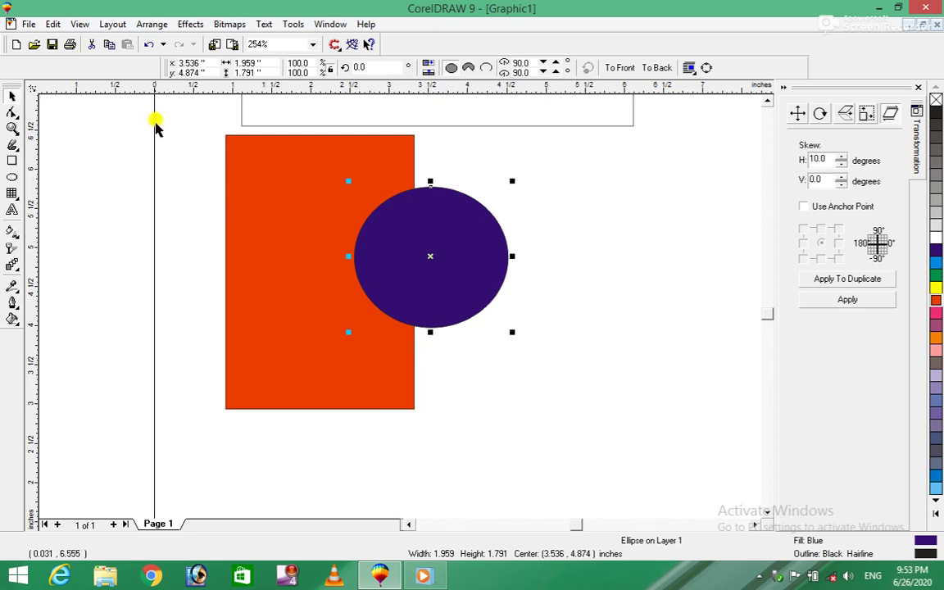
pyautogui.moveTo(155, 123); pyautogui.dragTo(557, 455)
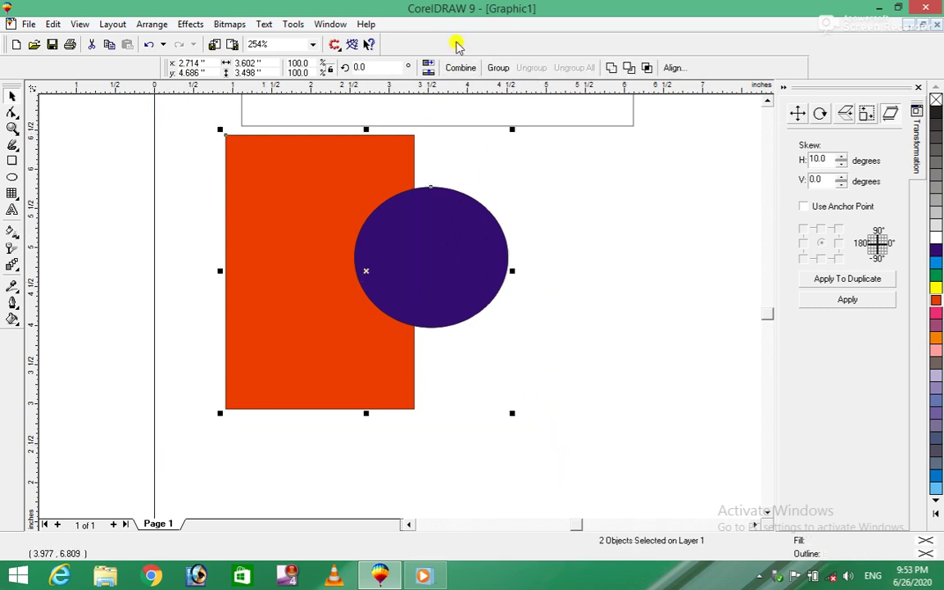
pyautogui.click(497, 68)
pyautogui.moveTo(444, 263); pyautogui.dragTo(511, 305)
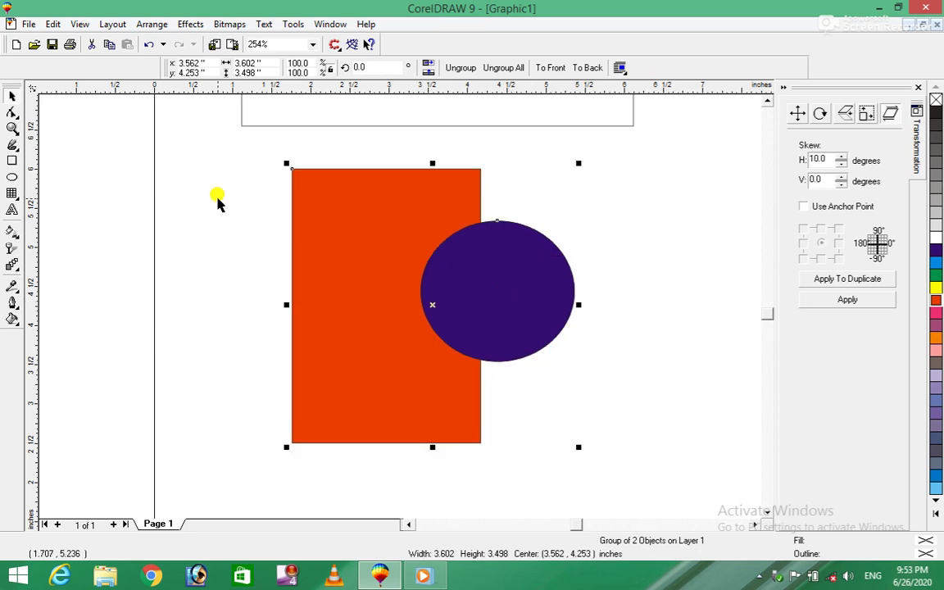
pyautogui.click(153, 30)
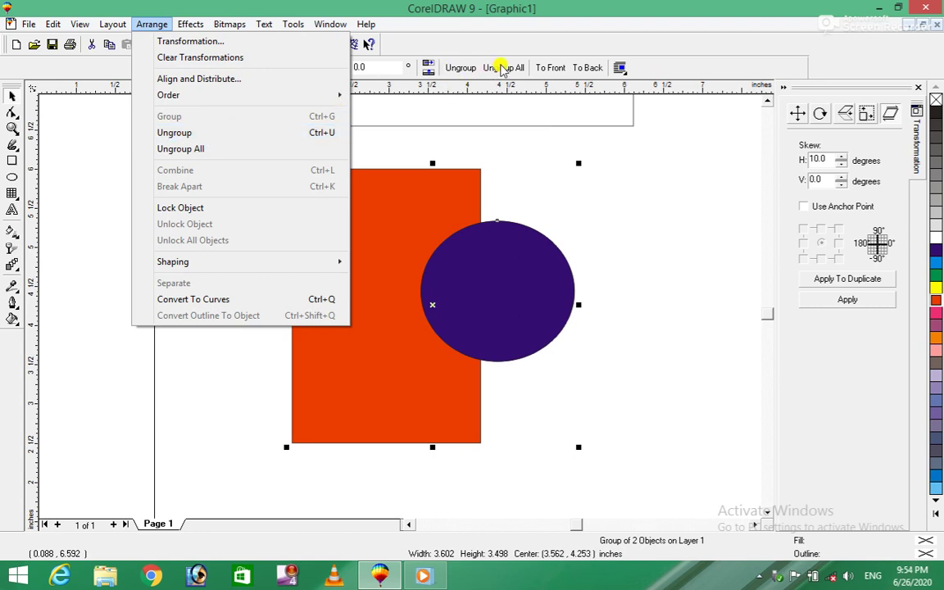
# - Ungroup the shapes, move the blue circle, then regroup the rectangle and circle
pyautogui.click(236, 133)
pyautogui.click(593, 238)
pyautogui.moveTo(518, 285)
pyautogui.mouseDown()
pyautogui.moveTo(596, 293)
pyautogui.moveTo(506, 281)
pyautogui.mouseUp()
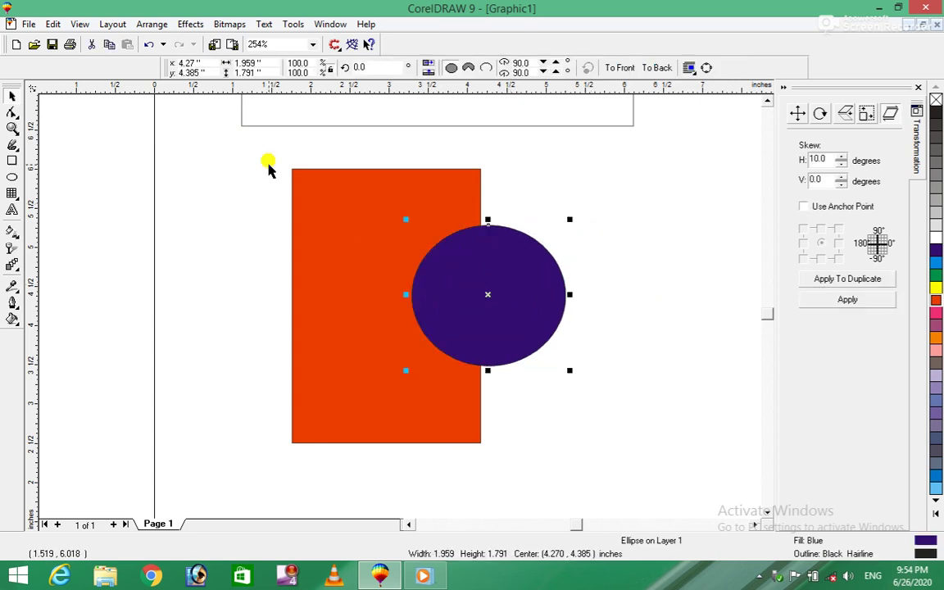
pyautogui.click(163, 25)
pyautogui.click(401, 305)
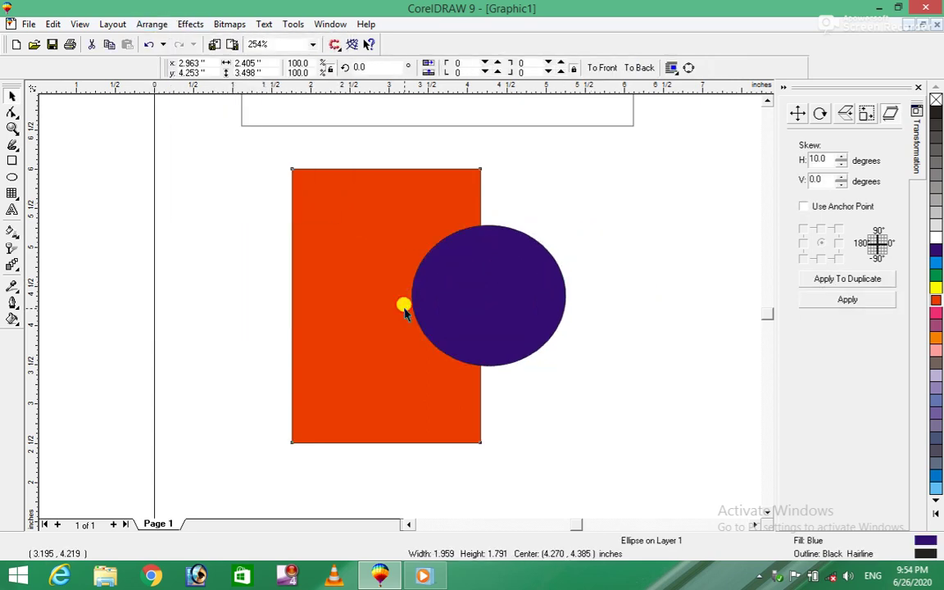
pyautogui.moveTo(249, 135)
pyautogui.mouseDown()
pyautogui.moveTo(317, 259)
pyautogui.moveTo(605, 451)
pyautogui.mouseUp()
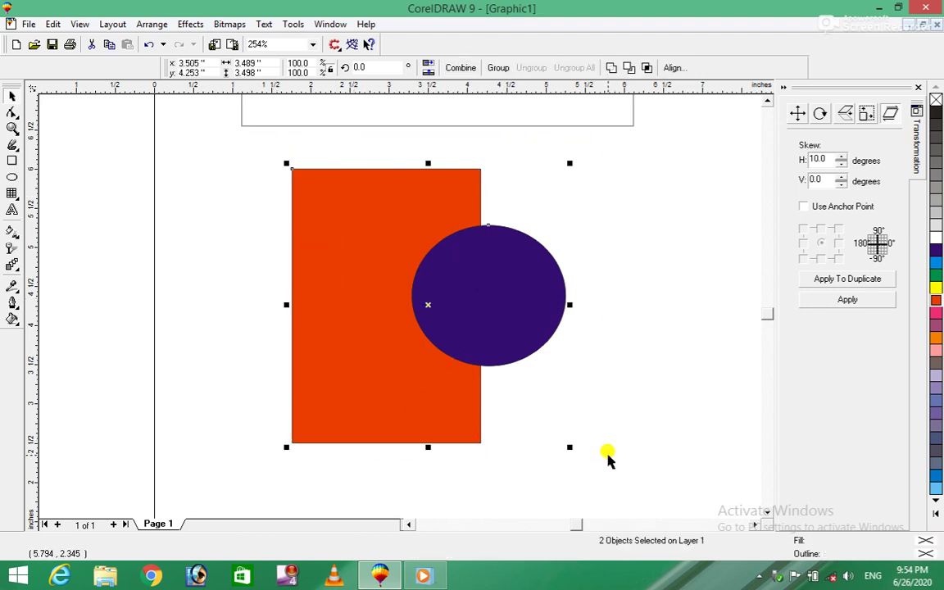
pyautogui.click(153, 25)
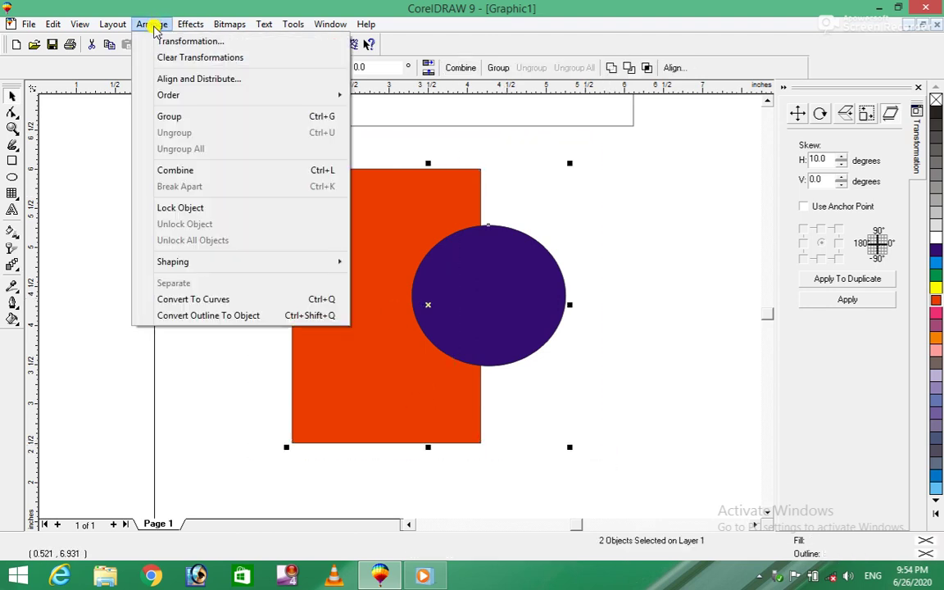
pyautogui.click(182, 120)
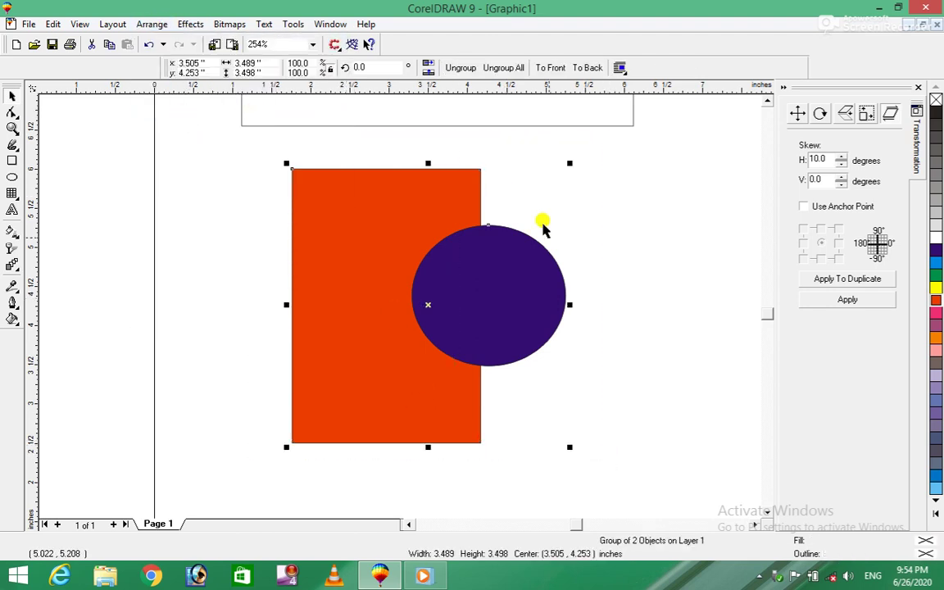
# - Nudge the group, Ungroup All, and move the blue circle right off the rectangle
pyautogui.click(695, 289)
pyautogui.moveTo(499, 314); pyautogui.dragTo(504, 302)
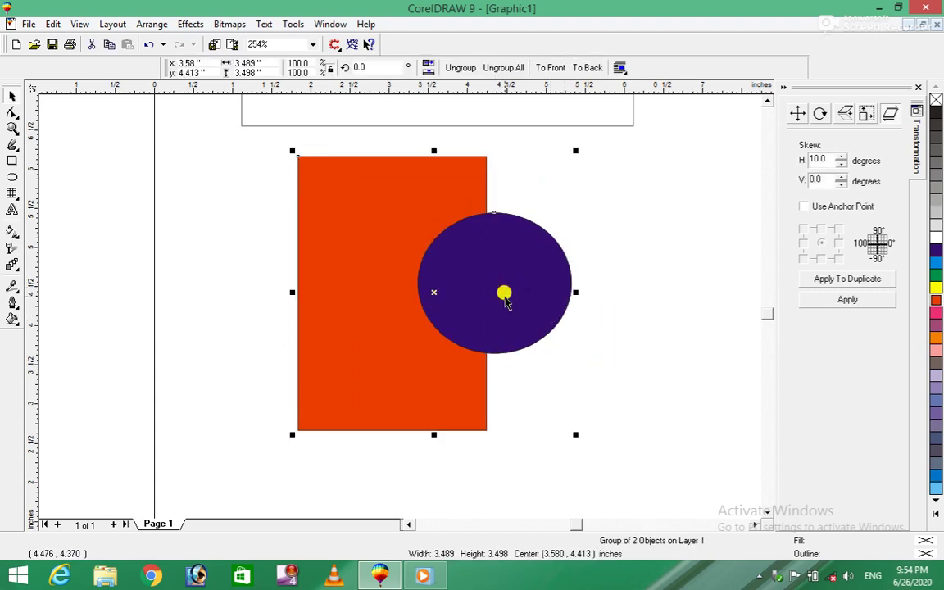
pyautogui.click(153, 25)
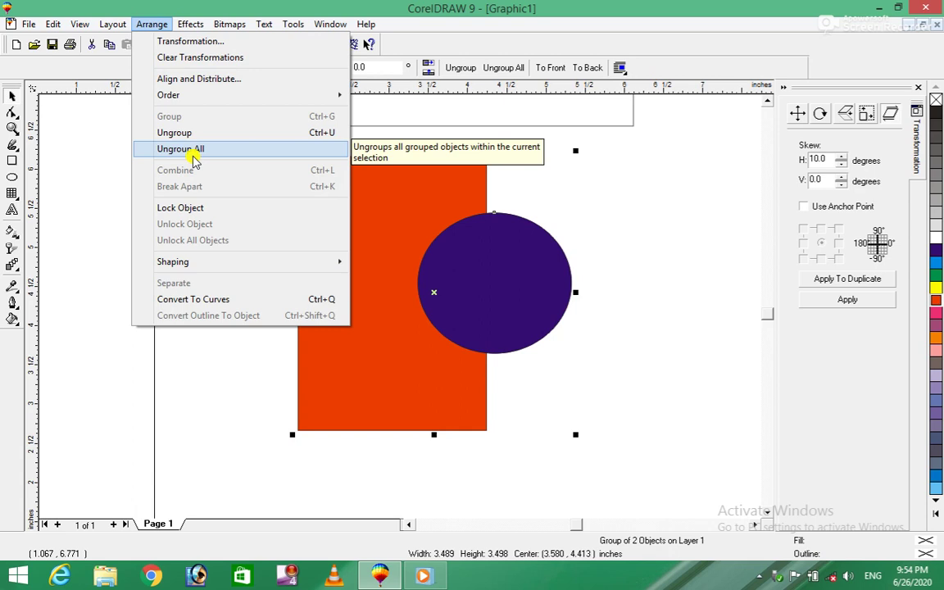
pyautogui.click(194, 160)
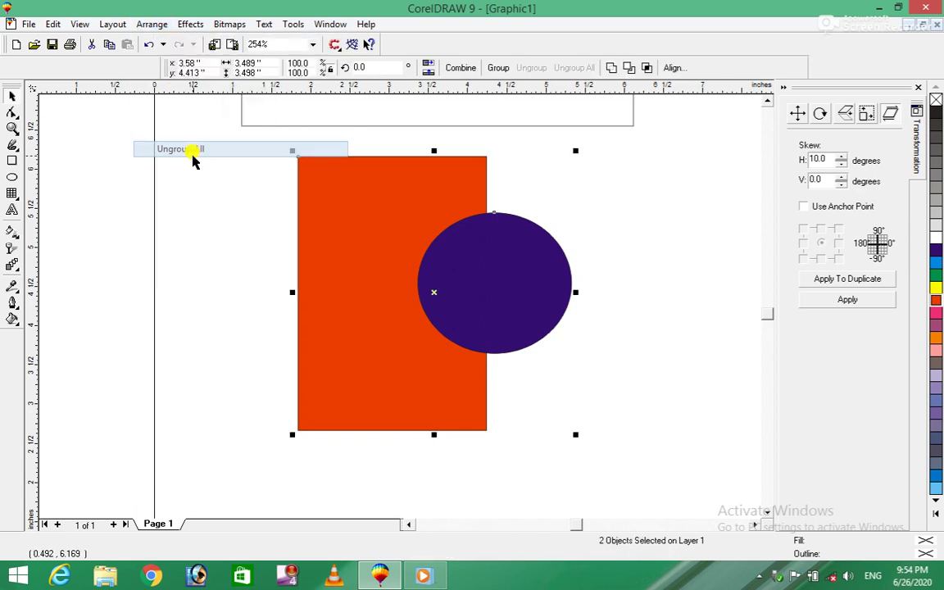
pyautogui.click(629, 247)
pyautogui.moveTo(539, 260); pyautogui.dragTo(594, 274)
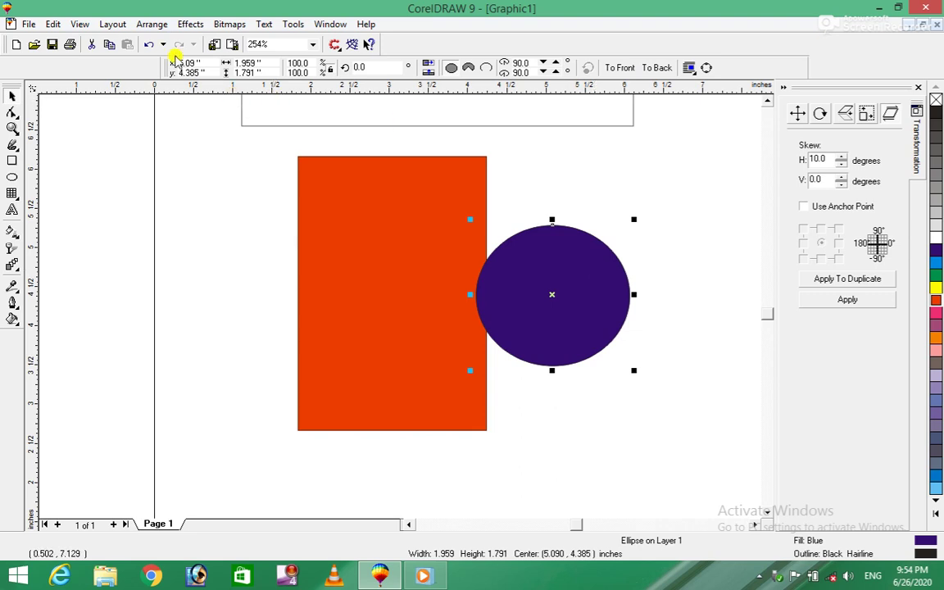
# - Select both shapes and undo three times to restore the group shifted left
pyautogui.click(150, 24)
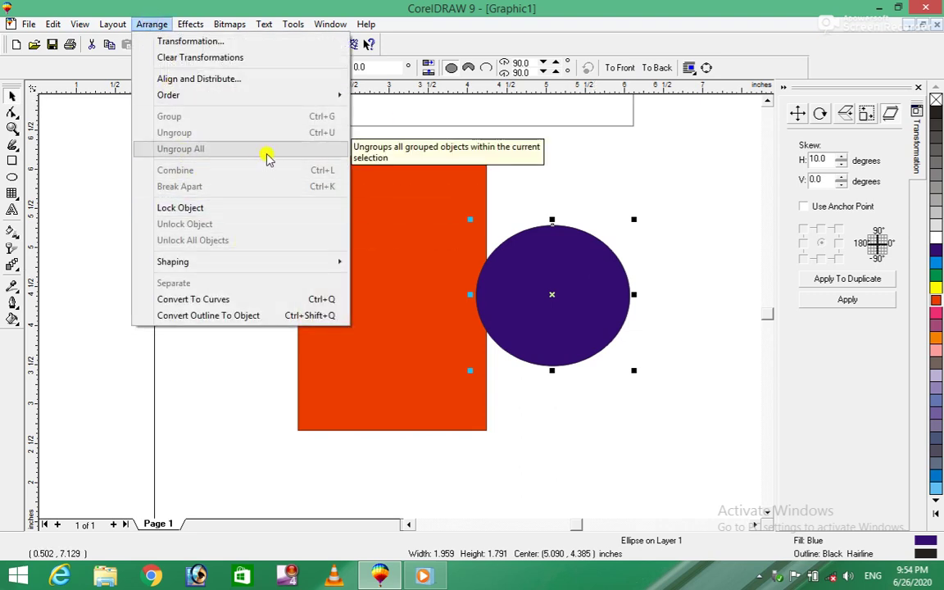
pyautogui.click(698, 165)
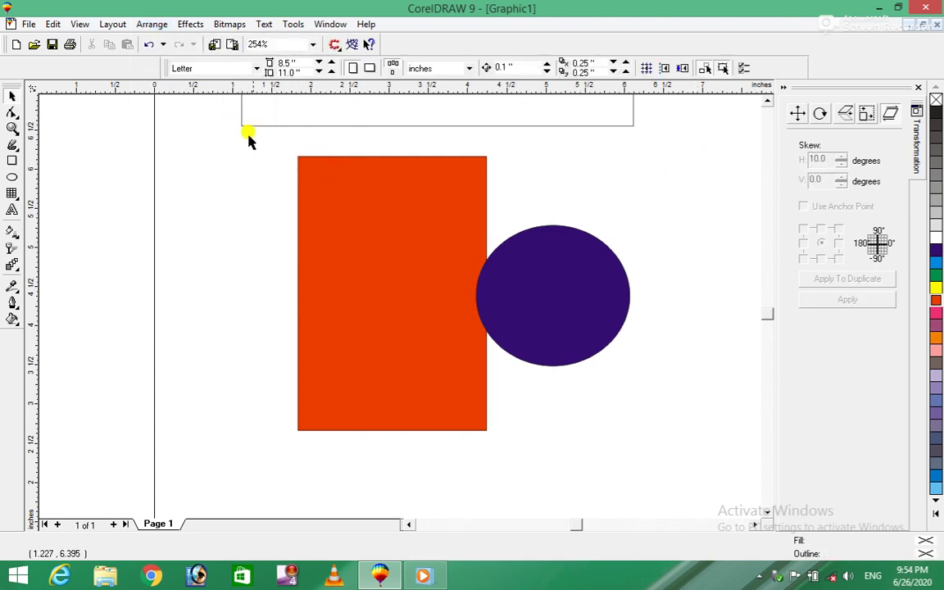
pyautogui.moveTo(259, 141); pyautogui.dragTo(662, 476)
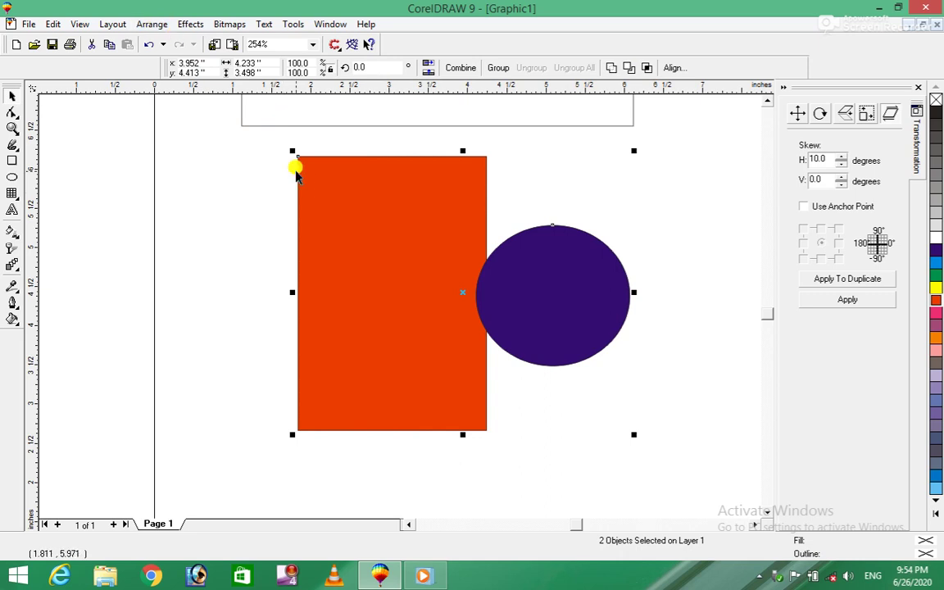
pyautogui.hotkey('ctrl', 'z')
pyautogui.hotkey('ctrl', 'z')
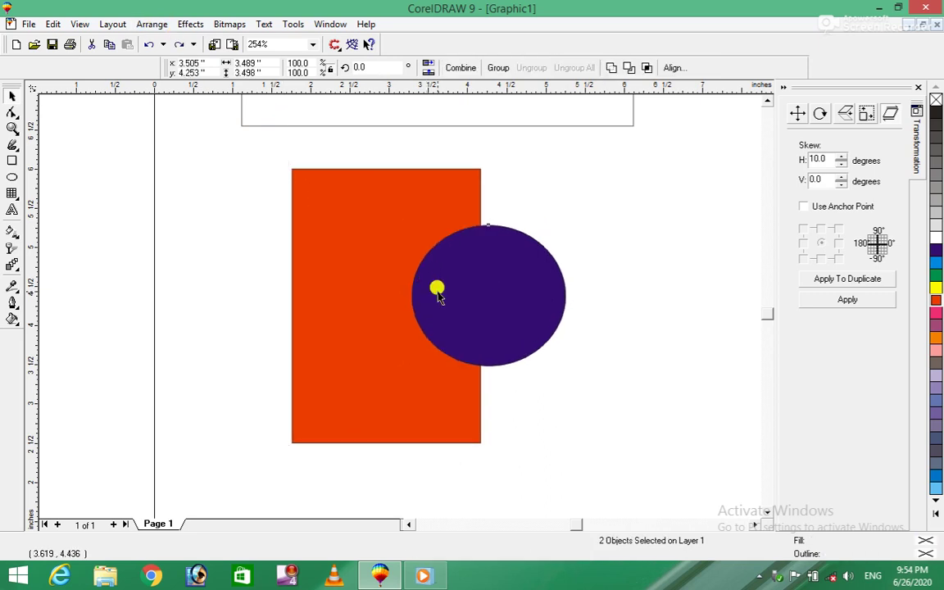
pyautogui.hotkey('ctrl', 'z')
pyautogui.hotkey('ctrl', 'z')
pyautogui.hotkey('ctrl', 'z')
pyautogui.hotkey('ctrl', 'z')
pyautogui.hotkey('ctrl', 'z')
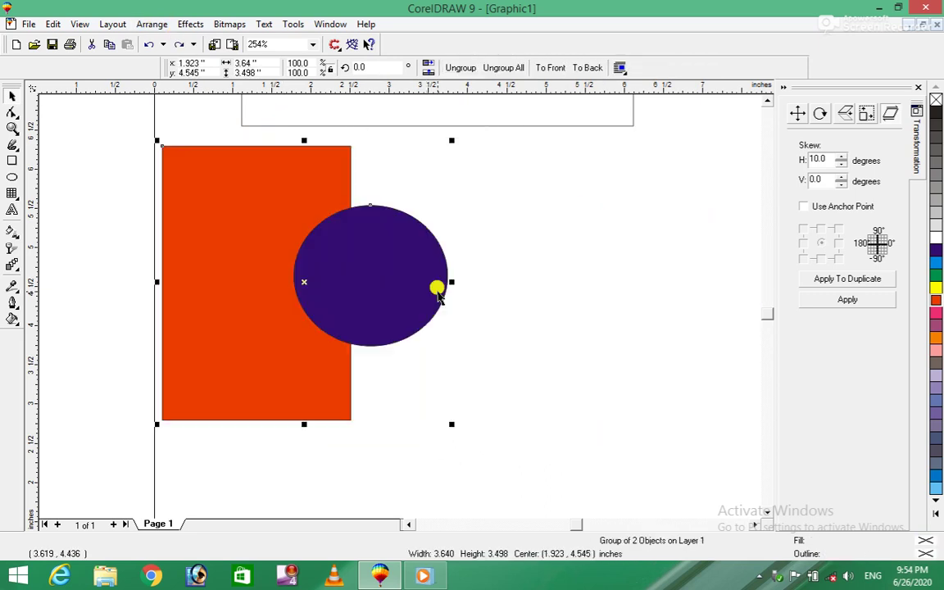
pyautogui.hotkey('ctrl', 'z')
# - Undo the remaining shapes to blank the Letter page, then zoom out to the whole page
pyautogui.hotkey('ctrl', 'z')
pyautogui.hotkey('ctrl', 'z')
pyautogui.hotkey('ctrl', 'z')
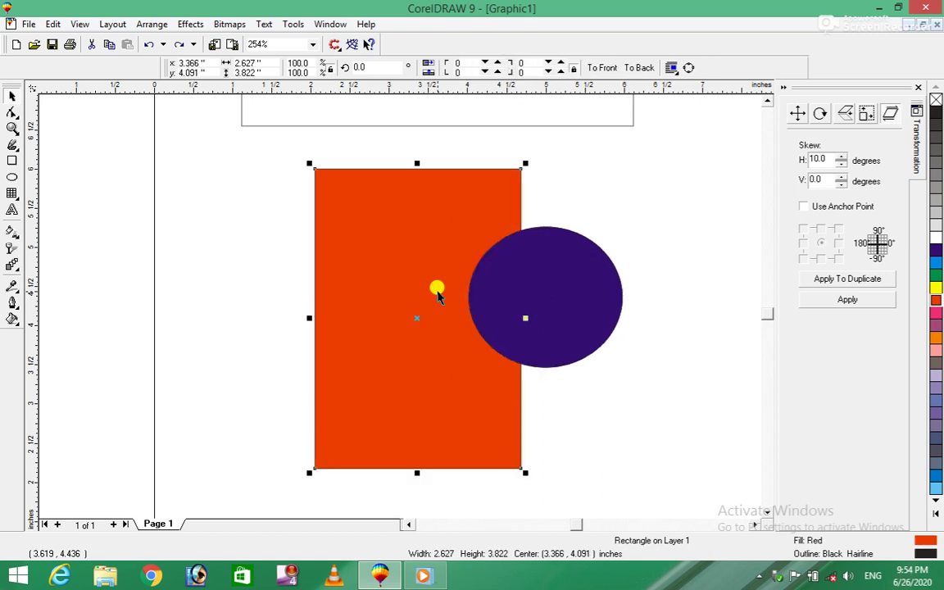
pyautogui.hotkey('ctrl', 'z')
pyautogui.hotkey('ctrl', 'z')
pyautogui.hotkey('ctrl', 'z')
pyautogui.hotkey('ctrl', 'z')
pyautogui.hotkey('ctrl', 'z')
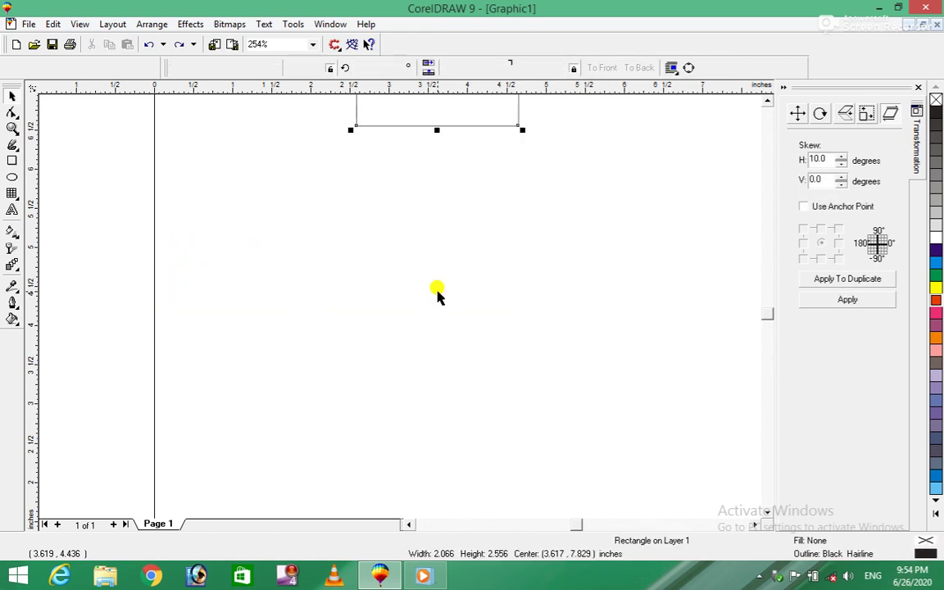
pyautogui.hotkey('ctrl', 'z')
pyautogui.hotkey('ctrl', 'z')
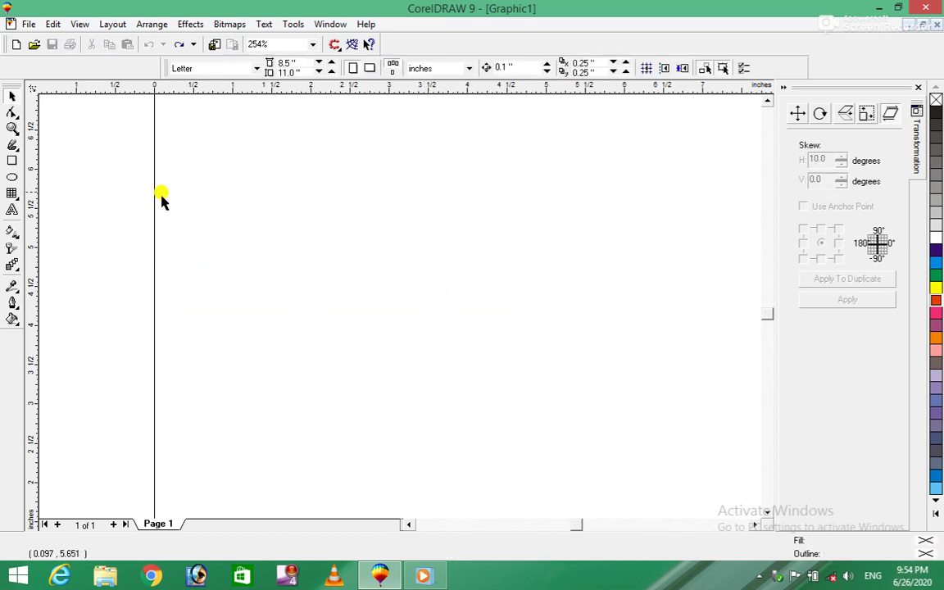
pyautogui.click(12, 129)
pyautogui.rightClick(362, 198)
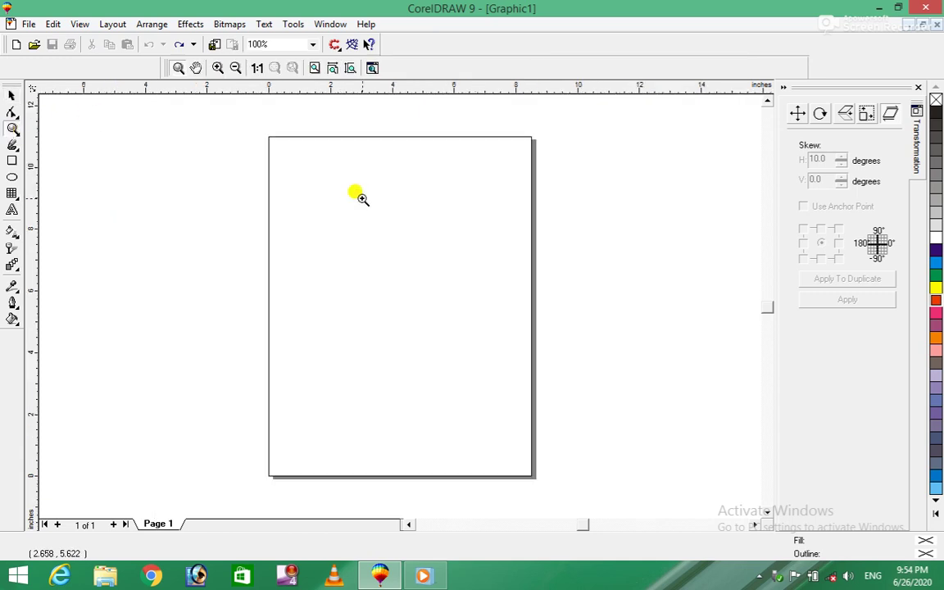
# - Draw a tall narrow ellipse and move its rotation centre to the bottom tip
pyautogui.click(12, 177)
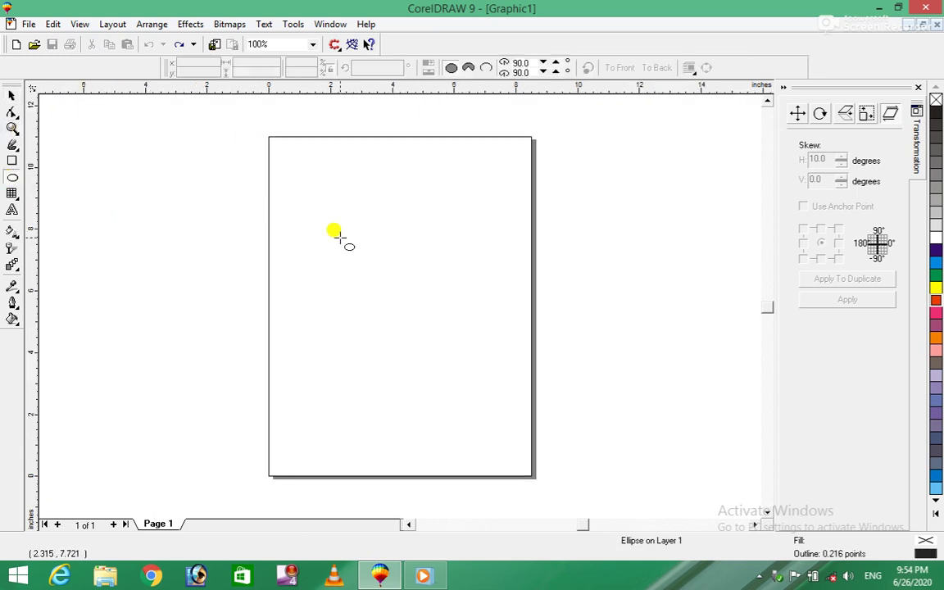
pyautogui.moveTo(331, 200); pyautogui.dragTo(354, 276)
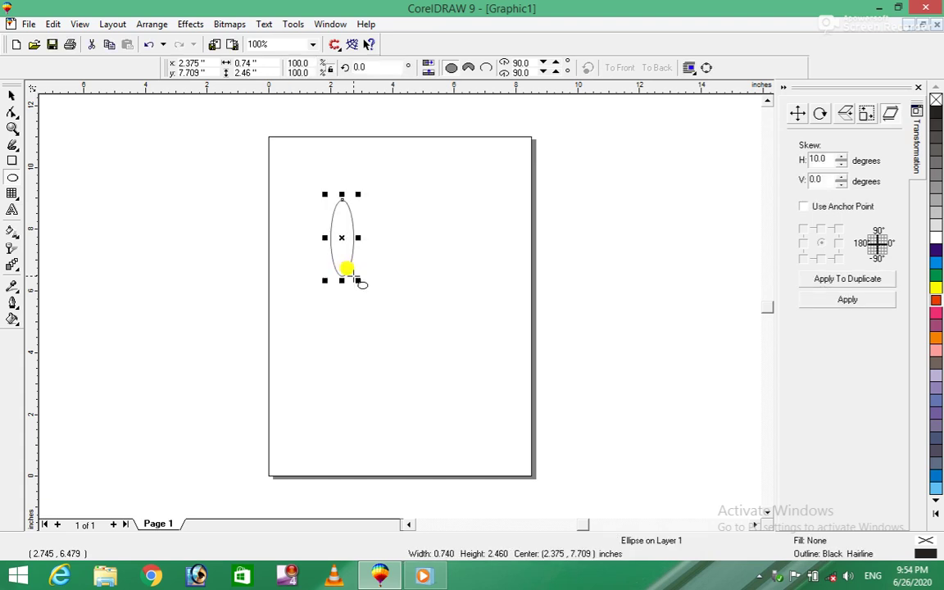
pyautogui.click(342, 239)
pyautogui.moveTo(343, 240); pyautogui.dragTo(343, 287)
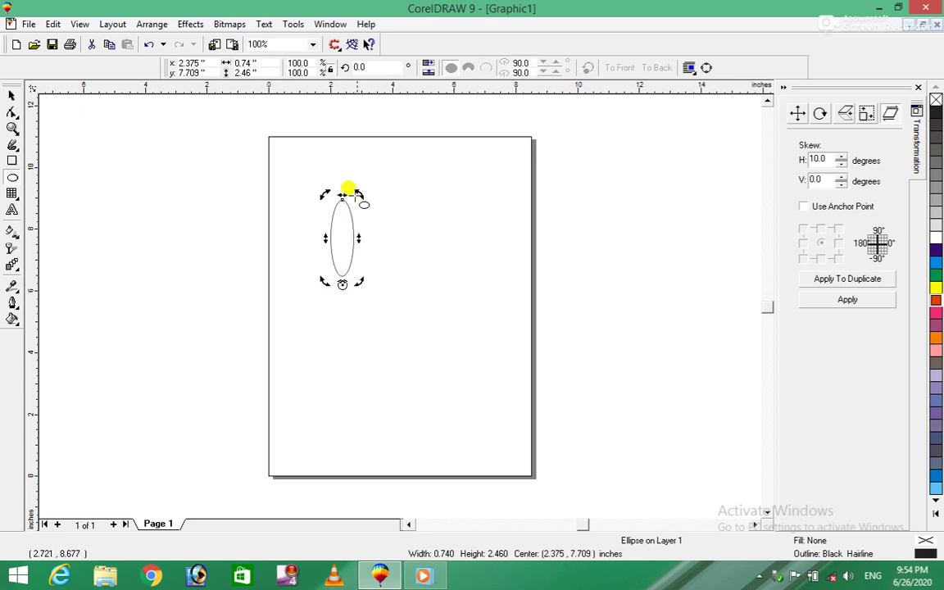
pyautogui.moveTo(358, 194)
pyautogui.mouseDown()
pyautogui.moveTo(418, 236)
pyautogui.moveTo(414, 230)
pyautogui.mouseUp()
pyautogui.press('F7')
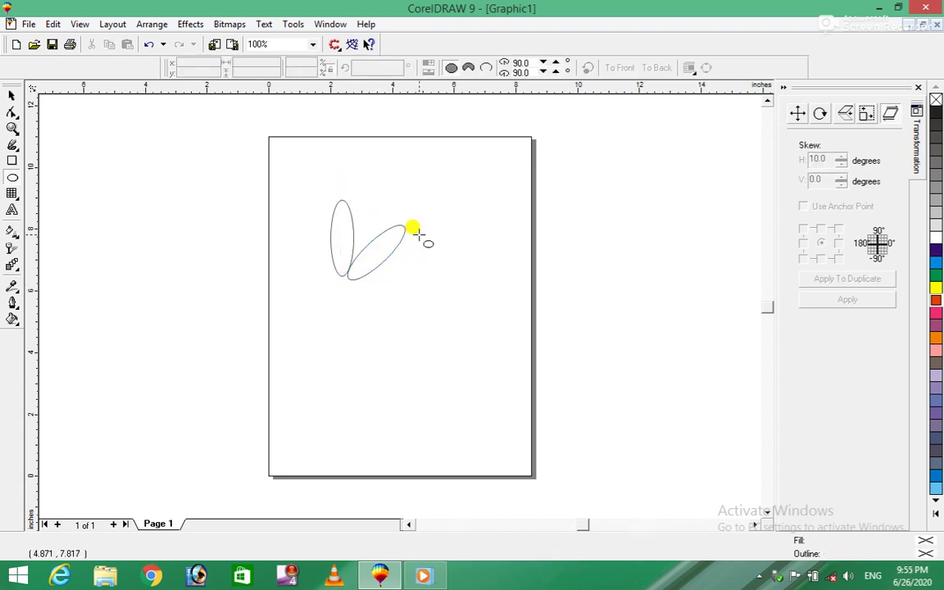
pyautogui.hotkey('ctrl', 'z')
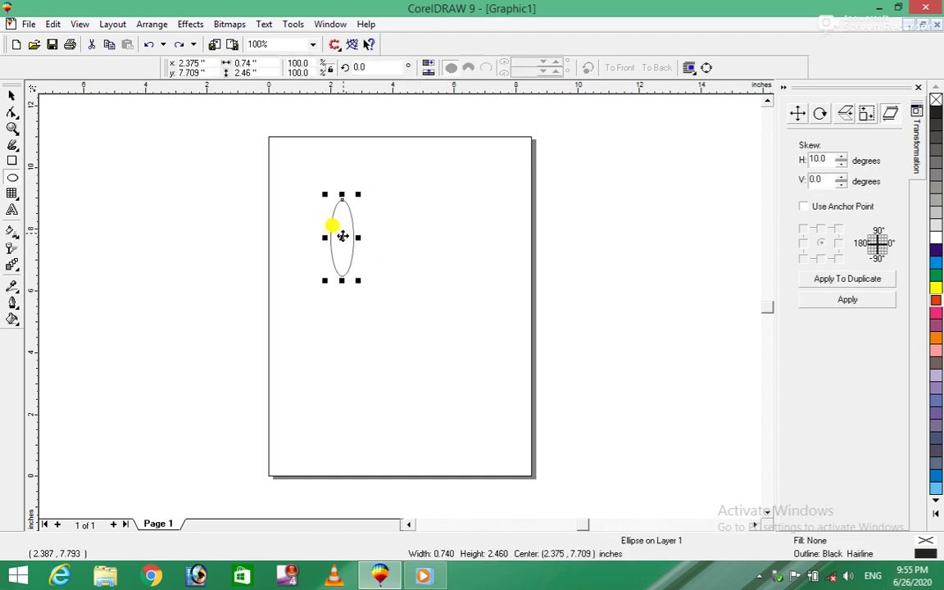
# - Rotate a copy of the petal 45° around its base and repeat it with Ctrl+R
pyautogui.click(342, 237)
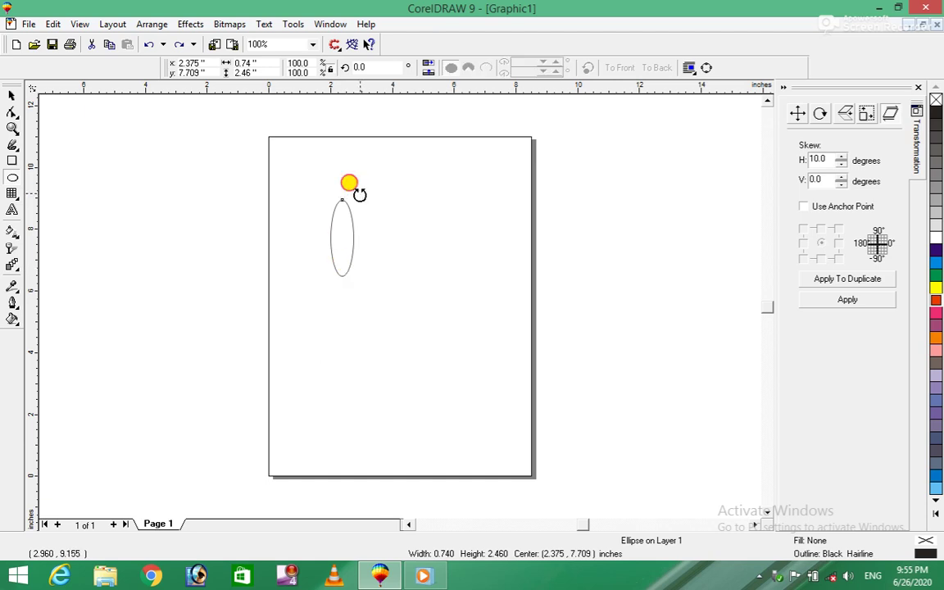
pyautogui.moveTo(350, 183); pyautogui.dragTo(405, 240)
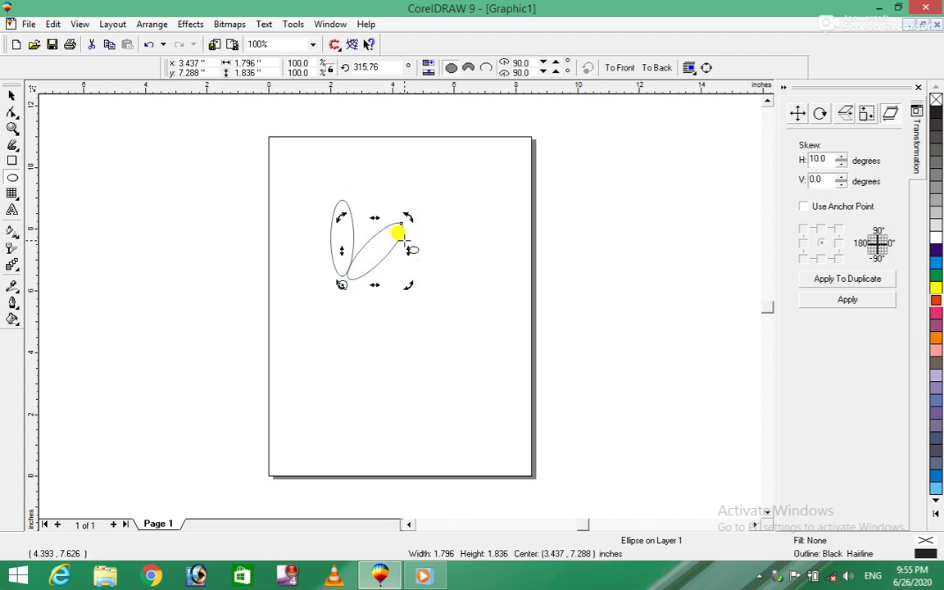
pyautogui.hotkey('ctrl', 'r')
pyautogui.hotkey('ctrl', 'r')
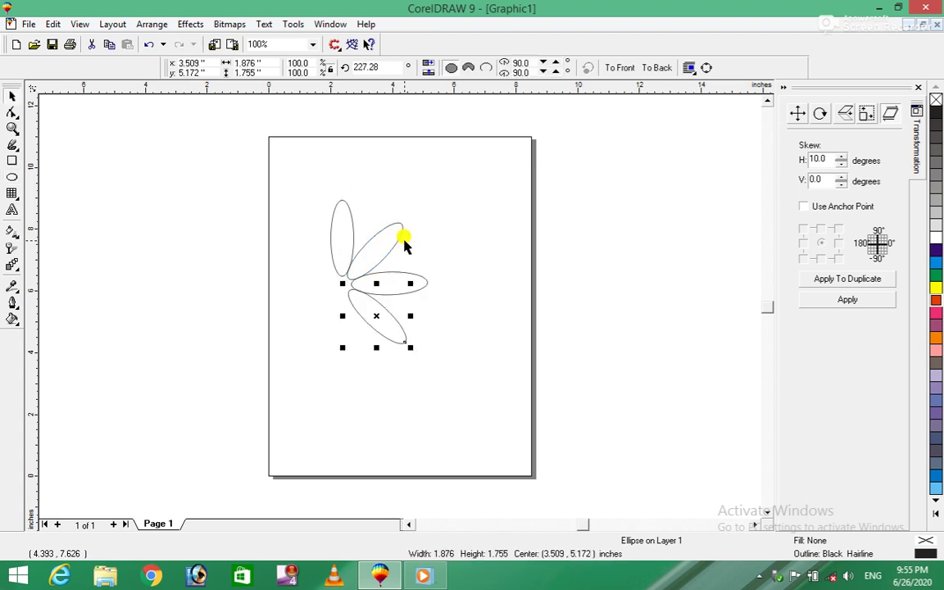
pyautogui.hotkey('ctrl', 'r')
pyautogui.hotkey('ctrl', 'r')
pyautogui.hotkey('ctrl', 'r')
pyautogui.hotkey('ctrl', 'r')
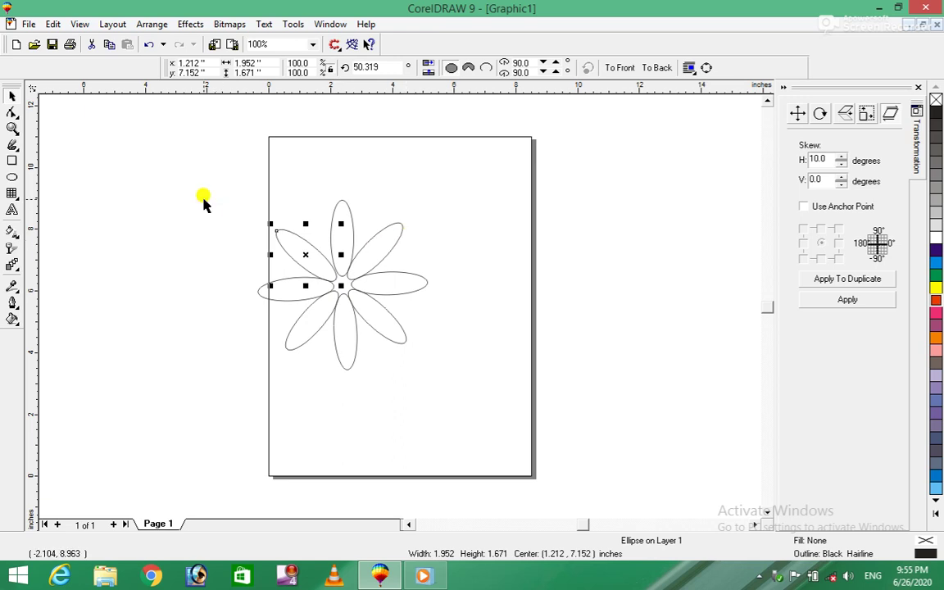
# - Select all eight petals and fill them green
pyautogui.click(95, 149)
pyautogui.moveTo(259, 174); pyautogui.dragTo(508, 372)
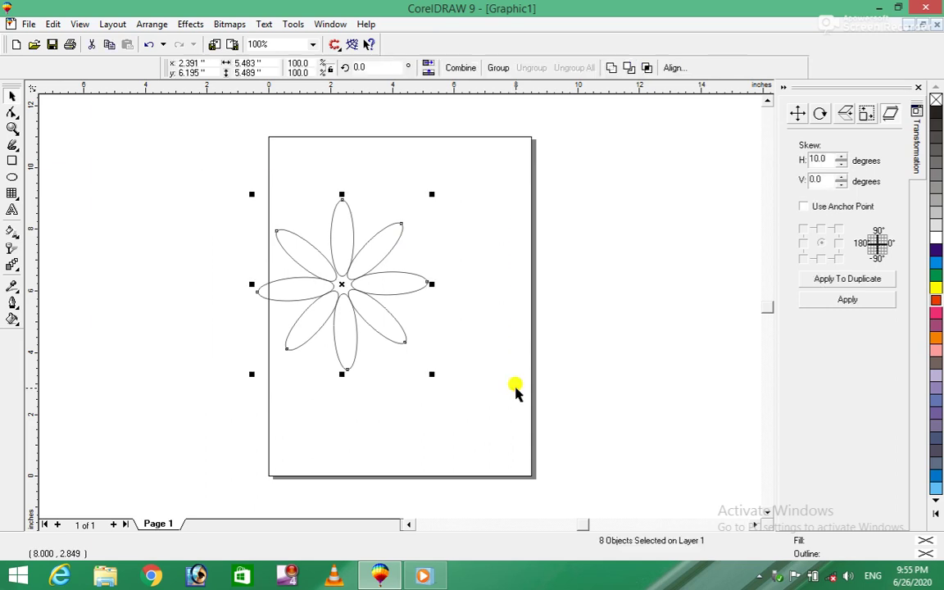
pyautogui.click(936, 274)
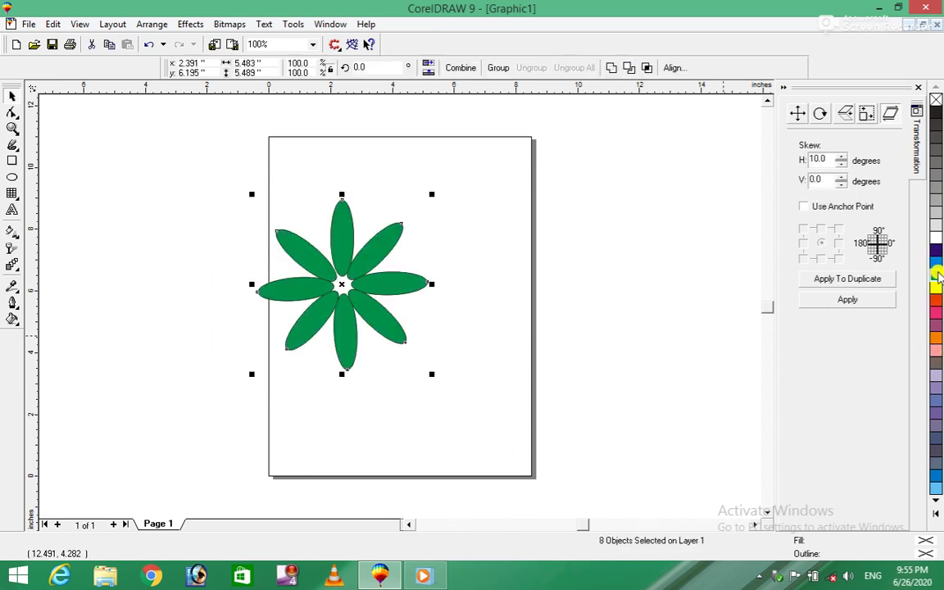
# - Leave a rotated copy of the upper-left petal and repeat it for the others
pyautogui.click(542, 295)
pyautogui.click(320, 254)
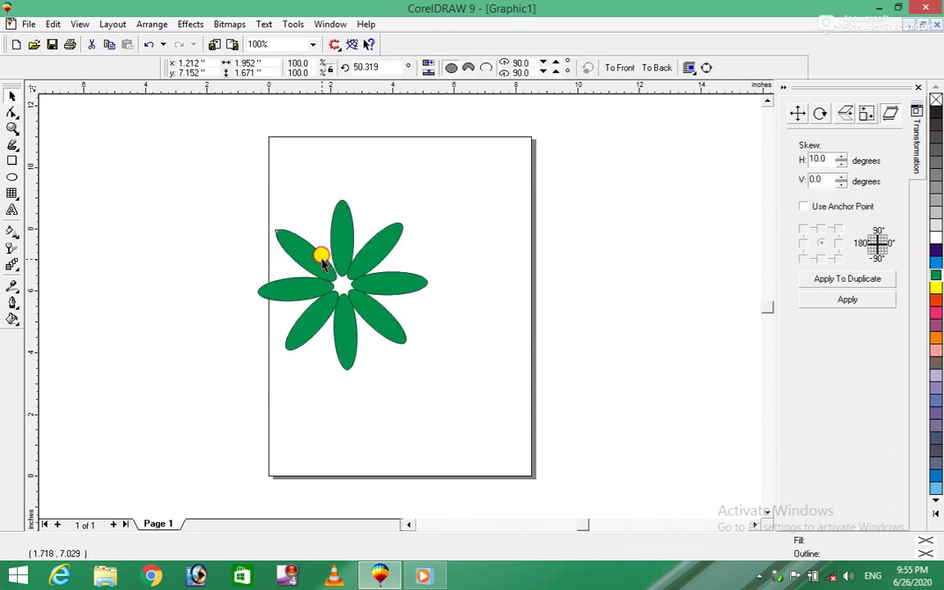
pyautogui.hotkey('ctrl', 'd')
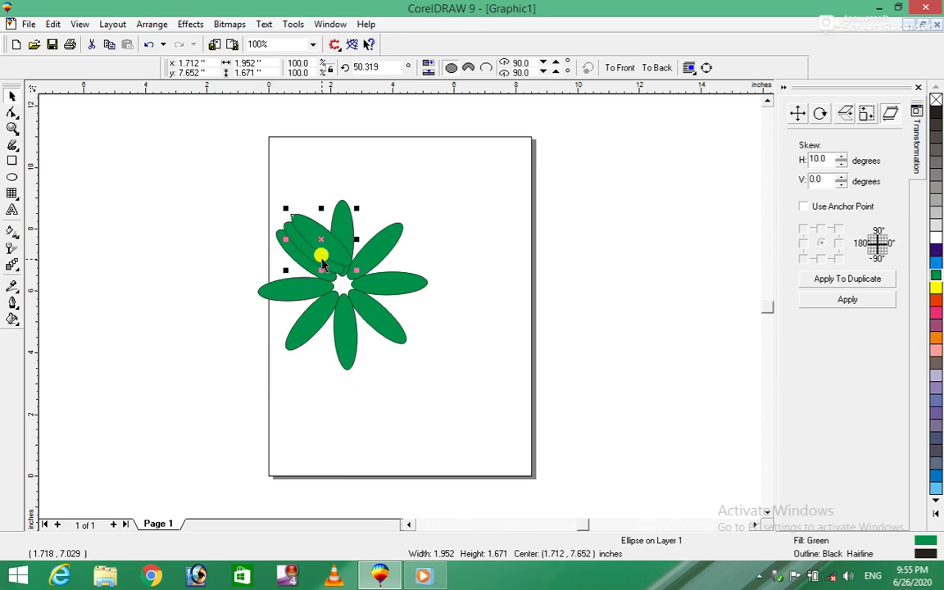
pyautogui.hotkey('ctrl', 'z')
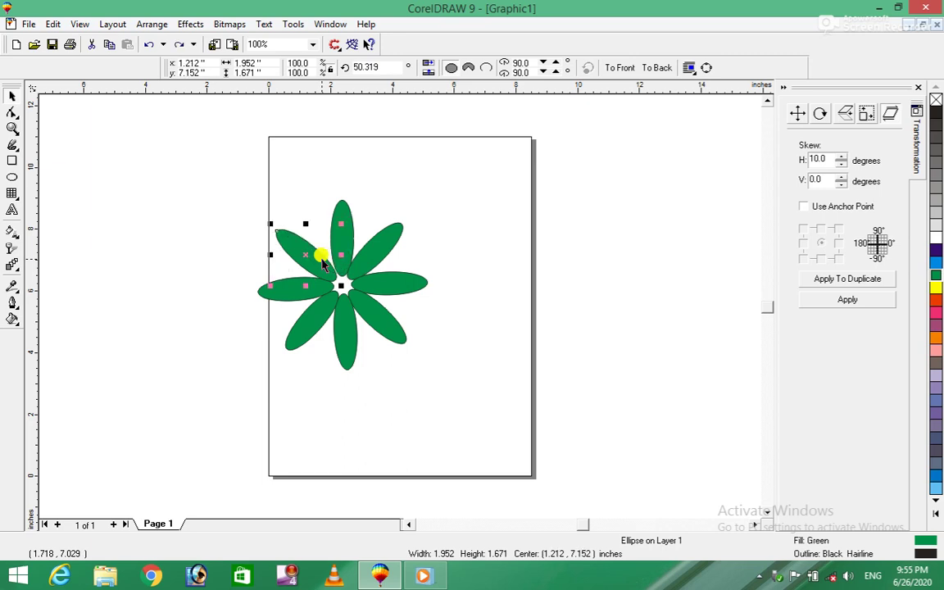
pyautogui.click(305, 255)
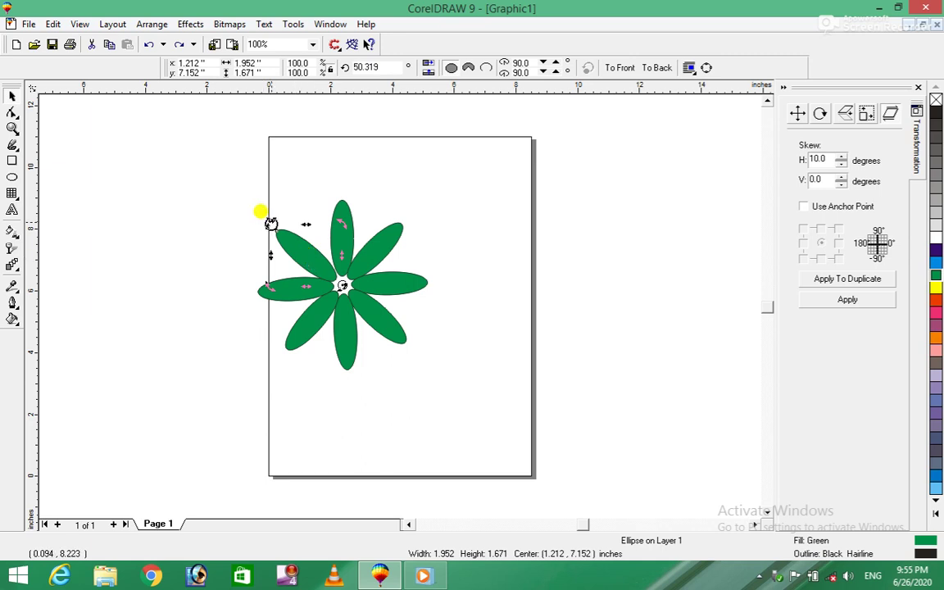
pyautogui.moveTo(271, 224); pyautogui.dragTo(308, 208)
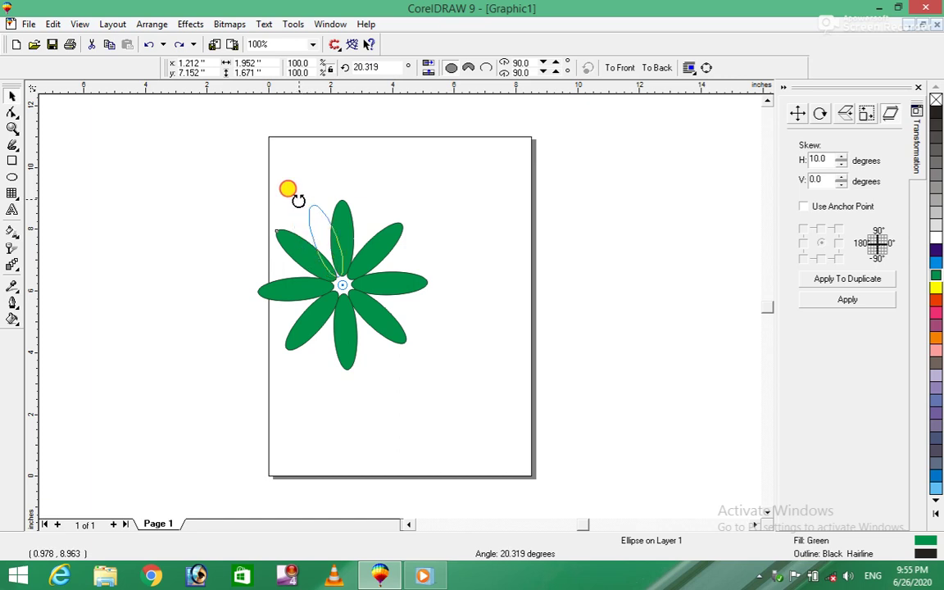
pyautogui.moveTo(299, 201); pyautogui.dragTo(300, 200)
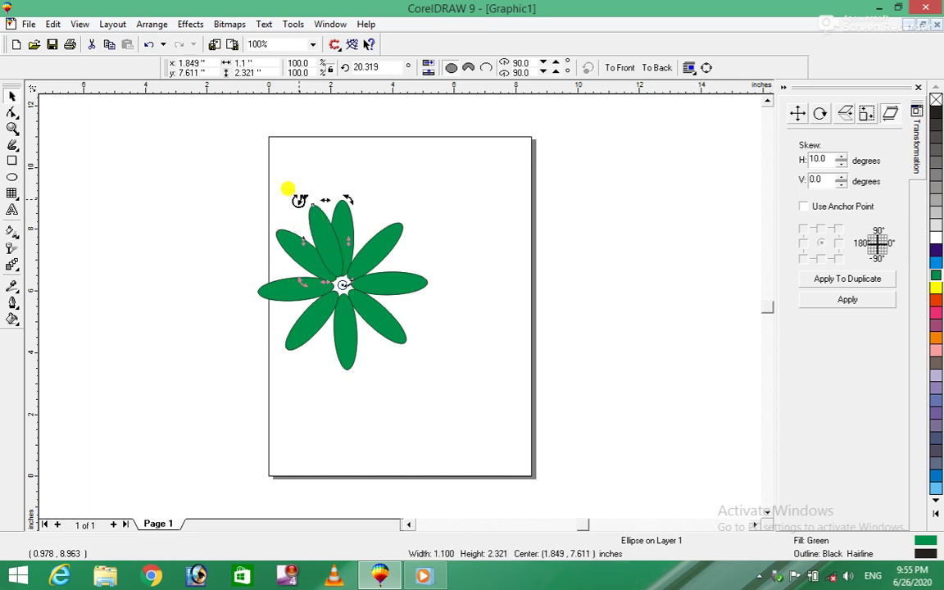
pyautogui.hotkey('ctrl', 'r')
pyautogui.hotkey('ctrl', 'r')
pyautogui.hotkey('ctrl', 'r')
pyautogui.hotkey('ctrl', 'r')
pyautogui.hotkey('ctrl', 'r')
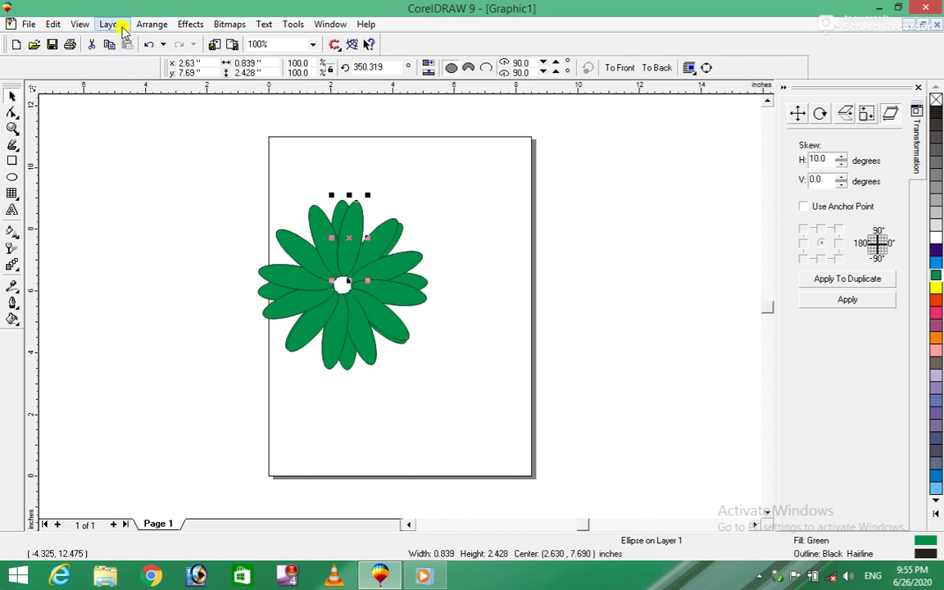
# - Marquee-select all 46 petals, combine them into one curve, and deselect
pyautogui.click(150, 24)
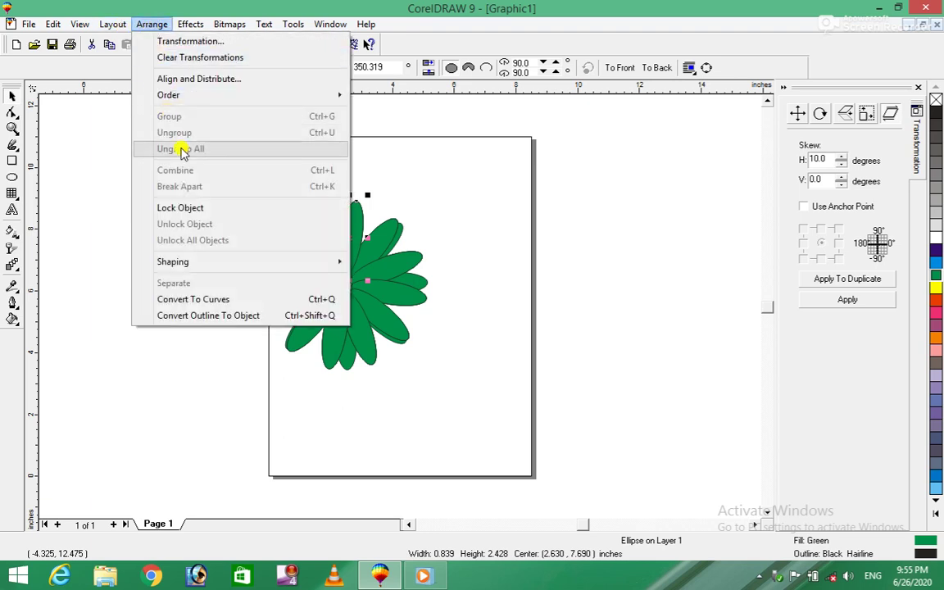
pyautogui.click(473, 324)
pyautogui.moveTo(222, 162); pyautogui.dragTo(507, 427)
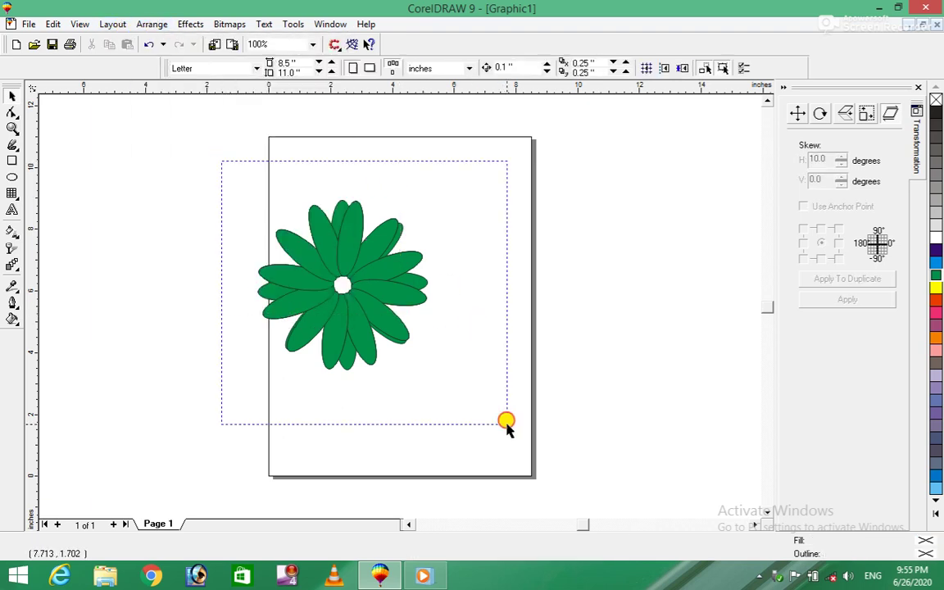
pyautogui.click(158, 25)
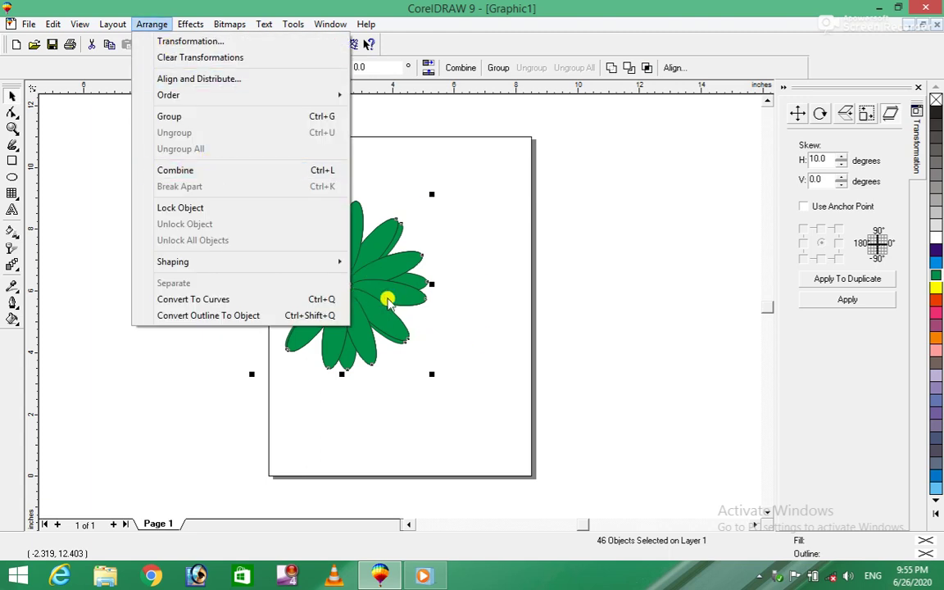
pyautogui.click(202, 171)
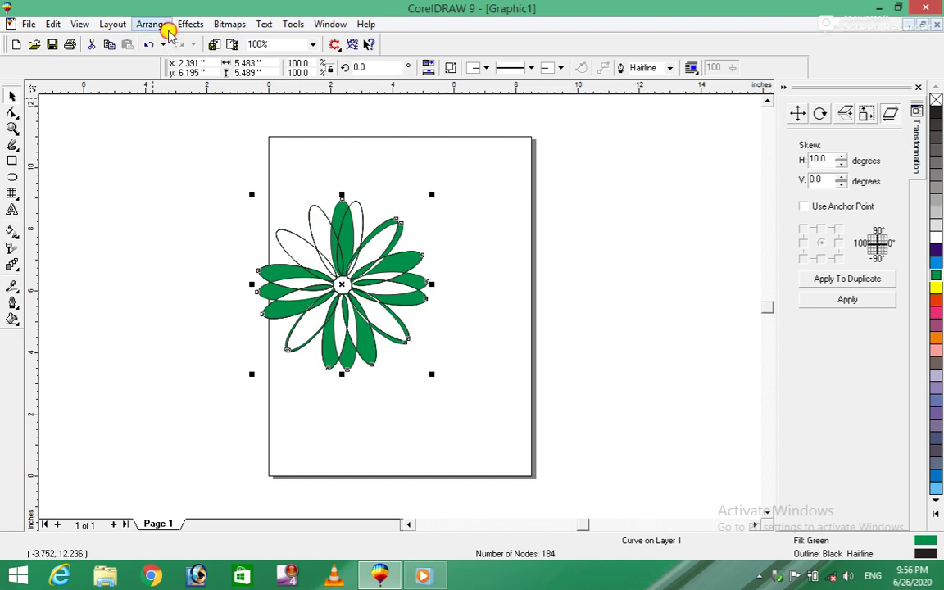
pyautogui.click(149, 24)
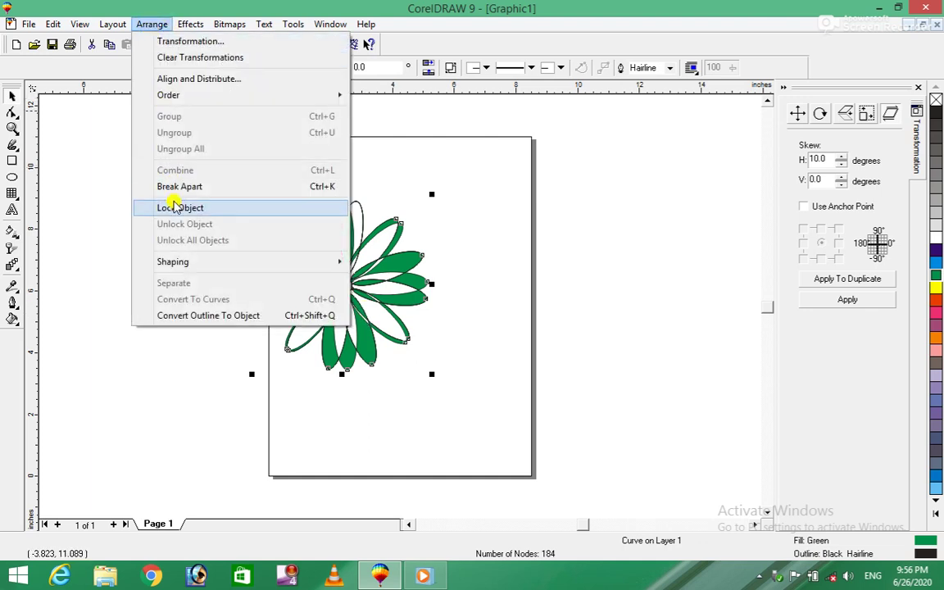
pyautogui.click(555, 399)
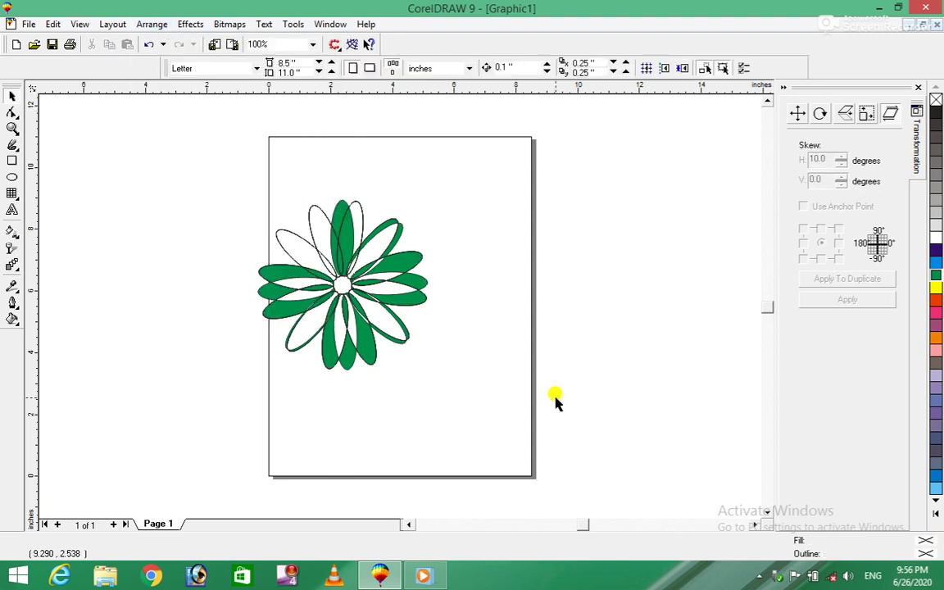
# - Undo the combine, the rotated petal copies and the green fill
pyautogui.hotkey('ctrl', 'a')
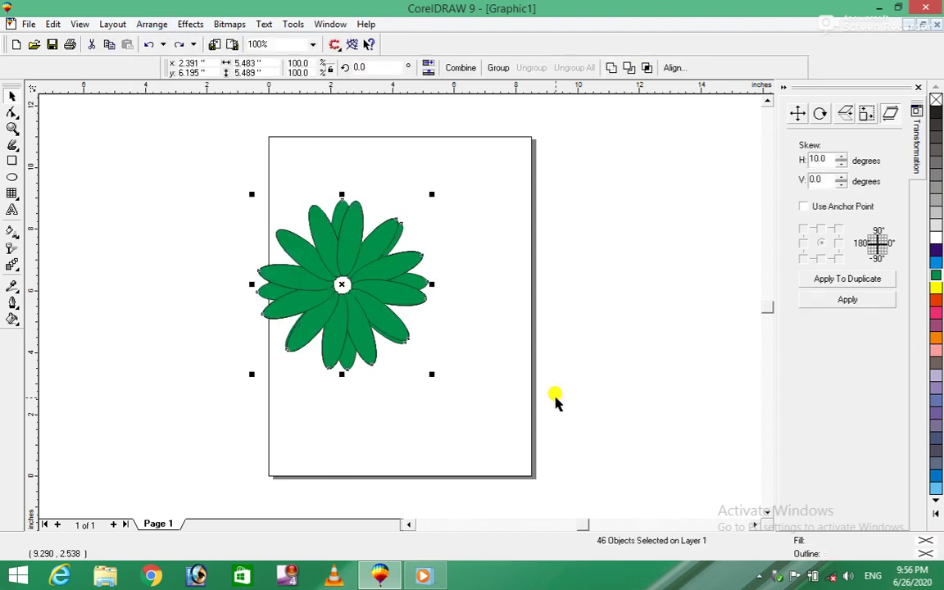
pyautogui.press('Tab')
pyautogui.press('Tab')
pyautogui.press('Tab')
pyautogui.press('Tab')
pyautogui.press('Tab')
pyautogui.press('Tab')
pyautogui.press('Tab')
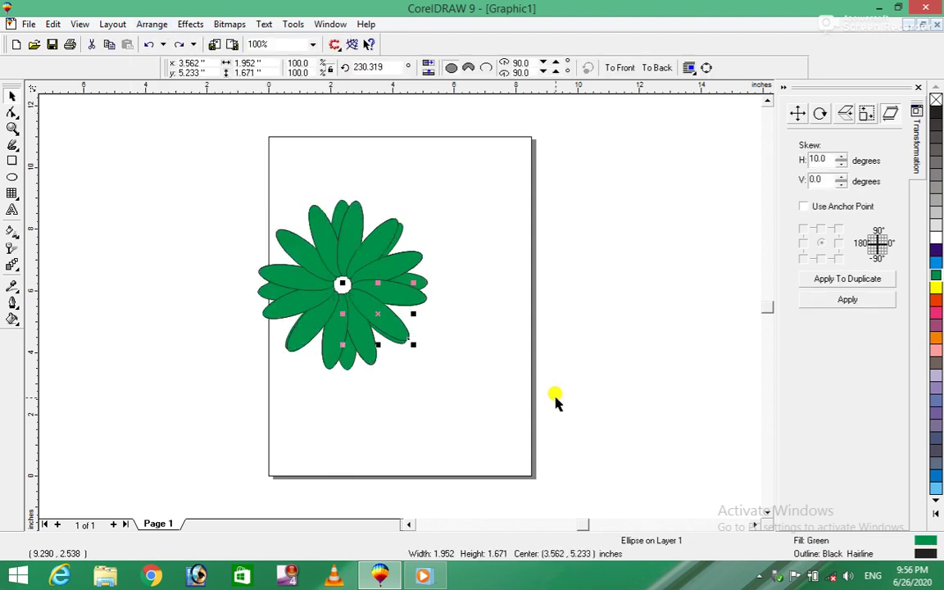
pyautogui.press('Tab')
pyautogui.press('Tab')
pyautogui.press('Tab')
pyautogui.press('Delete')
pyautogui.press('Tab')
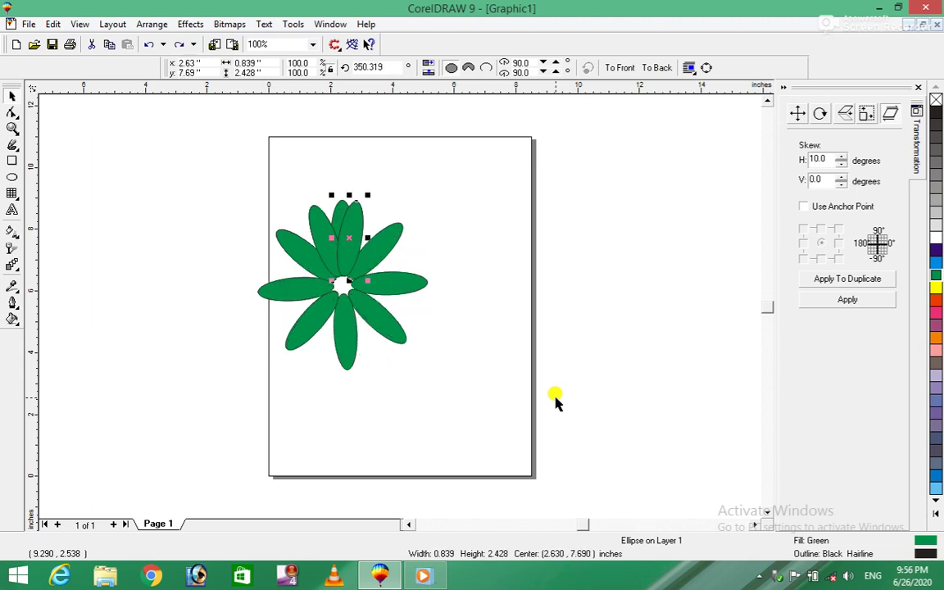
pyautogui.press('Delete')
pyautogui.press('Tab')
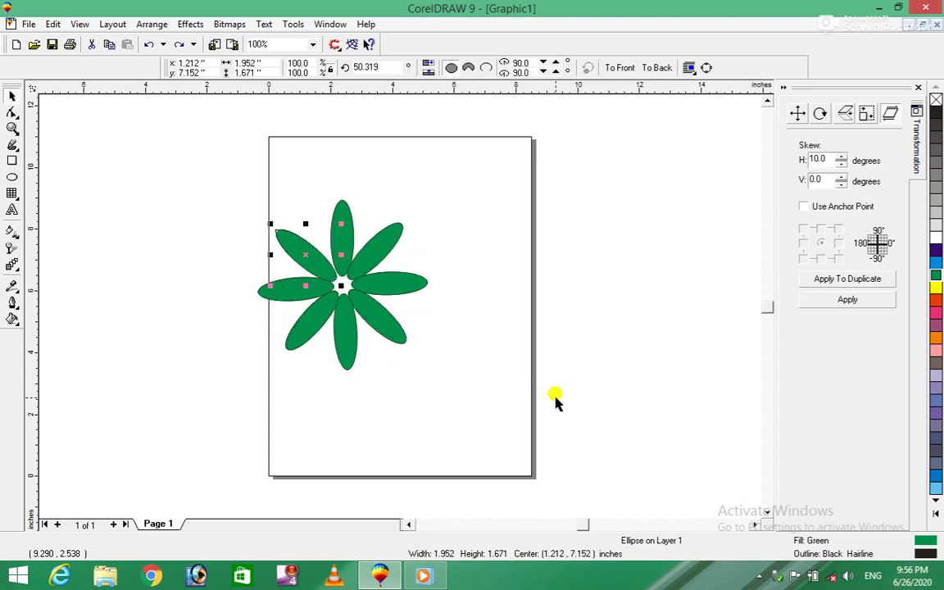
pyautogui.hotkey('ctrl', 'z')
pyautogui.hotkey('ctrl', 'z')
pyautogui.hotkey('ctrl', 'z')
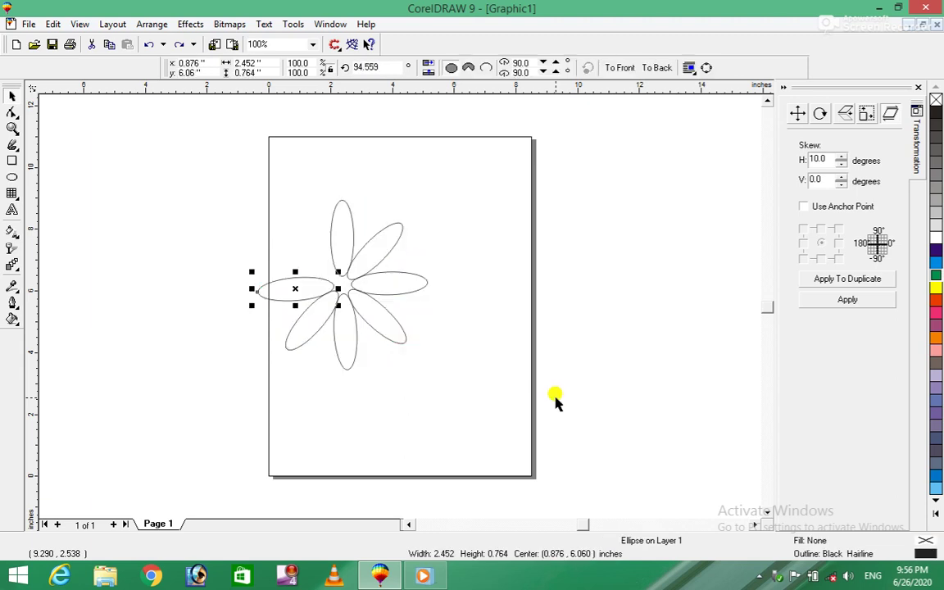
pyautogui.hotkey('ctrl', 'z')
pyautogui.hotkey('ctrl', 'z')
# - Redo three steps to bring back 26 outline petals, then deselect
pyautogui.hotkey('ctrl', 'shift', 'z')
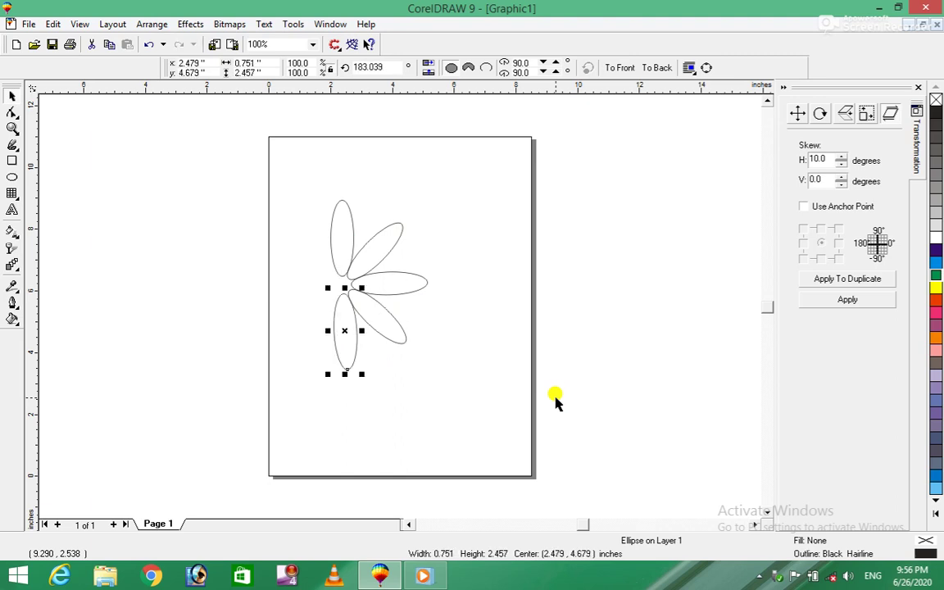
pyautogui.hotkey('ctrl', 'shift', 'z')
pyautogui.hotkey('ctrl', 'shift', 'z')
pyautogui.hotkey('ctrl', 'shift', 'z')
pyautogui.hotkey('ctrl', 'shift', 'z')
pyautogui.hotkey('ctrl', 'shift', 'z')
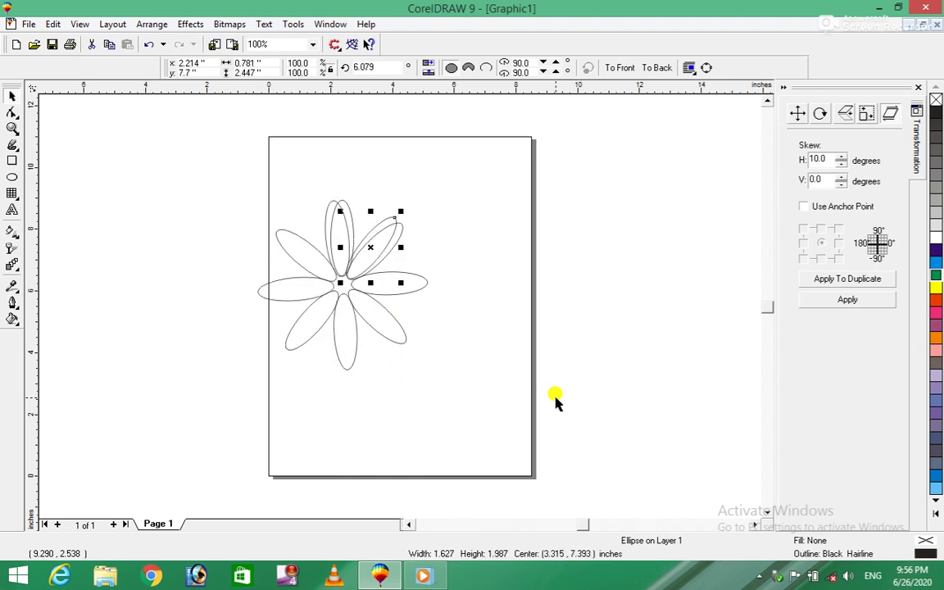
pyautogui.hotkey('ctrl', 'shift', 'z')
pyautogui.hotkey('ctrl', 'shift', 'z')
pyautogui.hotkey('ctrl', 'shift', 'z')
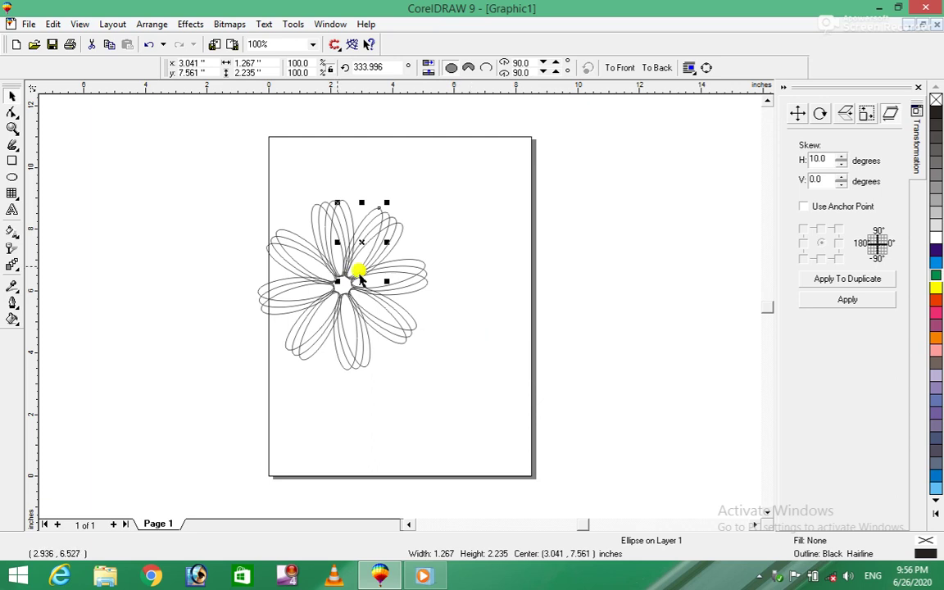
pyautogui.click(175, 197)
# - Select all 26 petals, fill them green, and combine them into one 104-node curve
pyautogui.moveTo(296, 256); pyautogui.dragTo(498, 392)
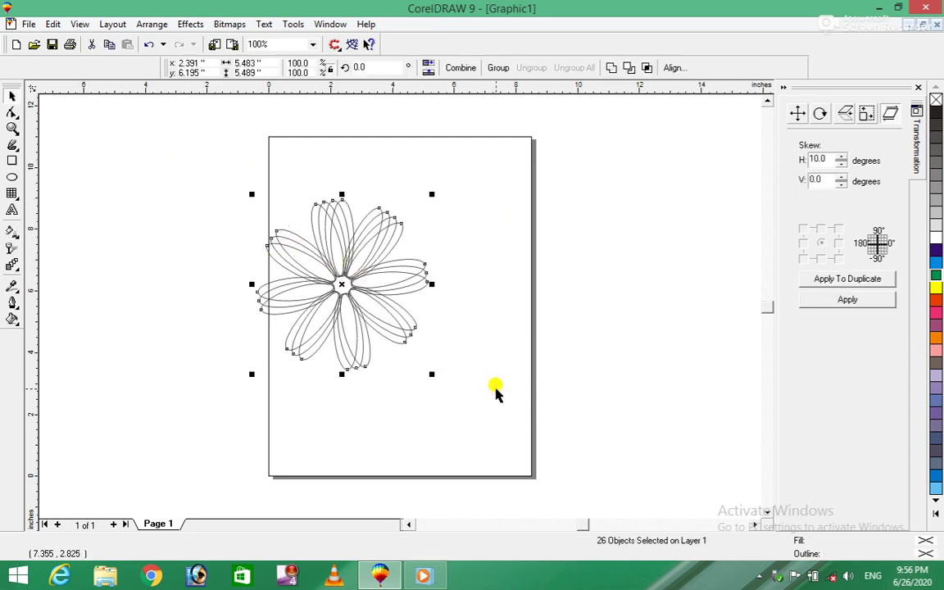
pyautogui.click(935, 281)
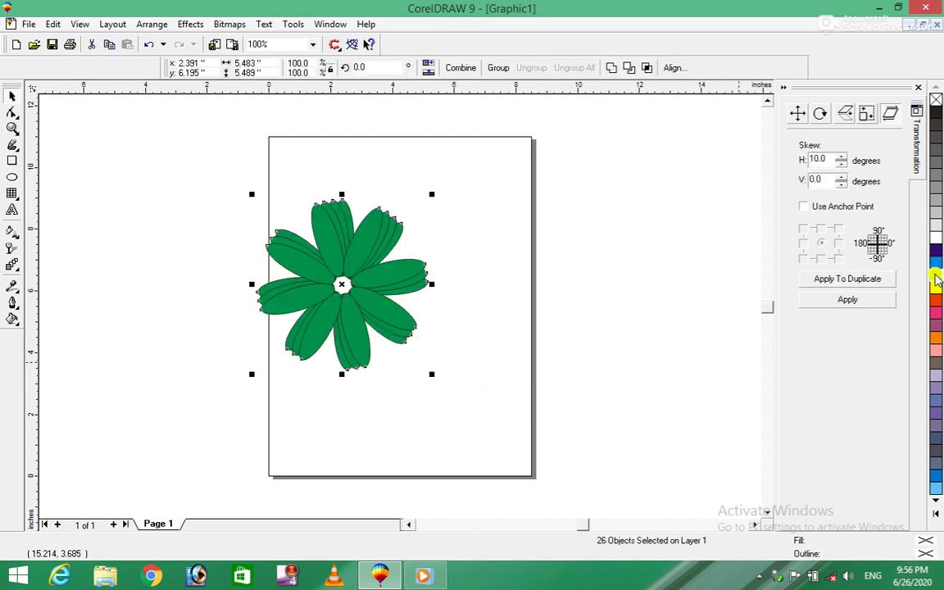
pyautogui.click(143, 24)
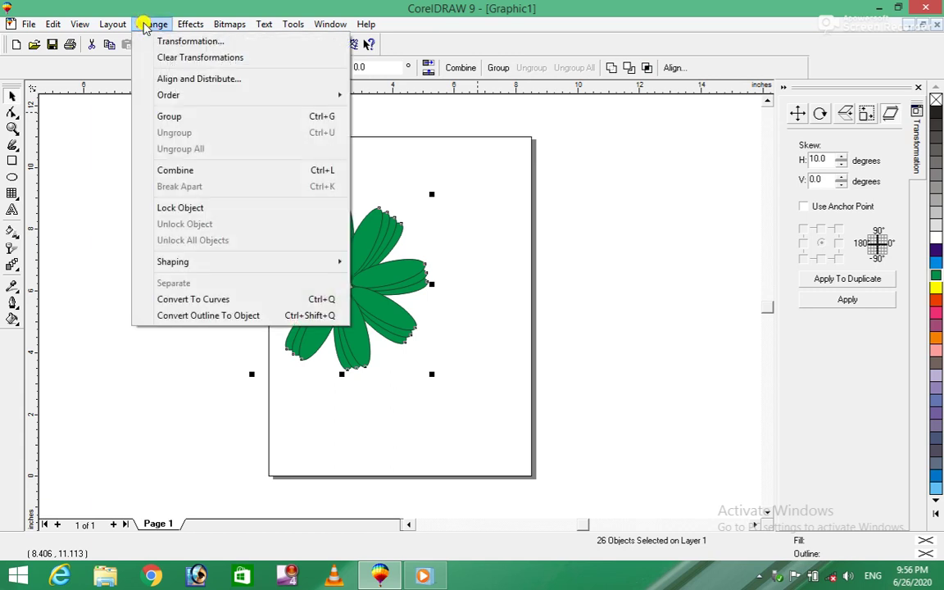
pyautogui.click(206, 170)
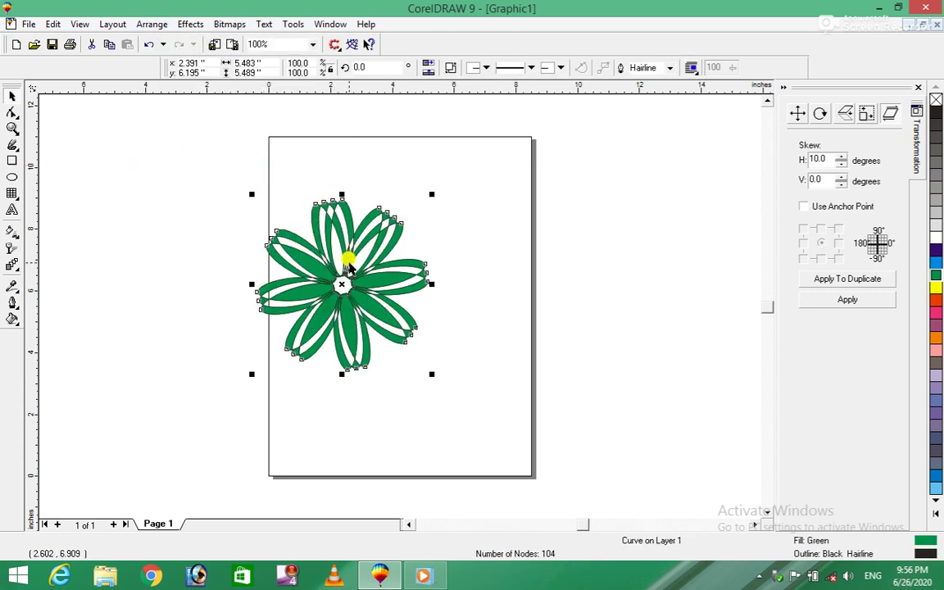
pyautogui.click(572, 301)
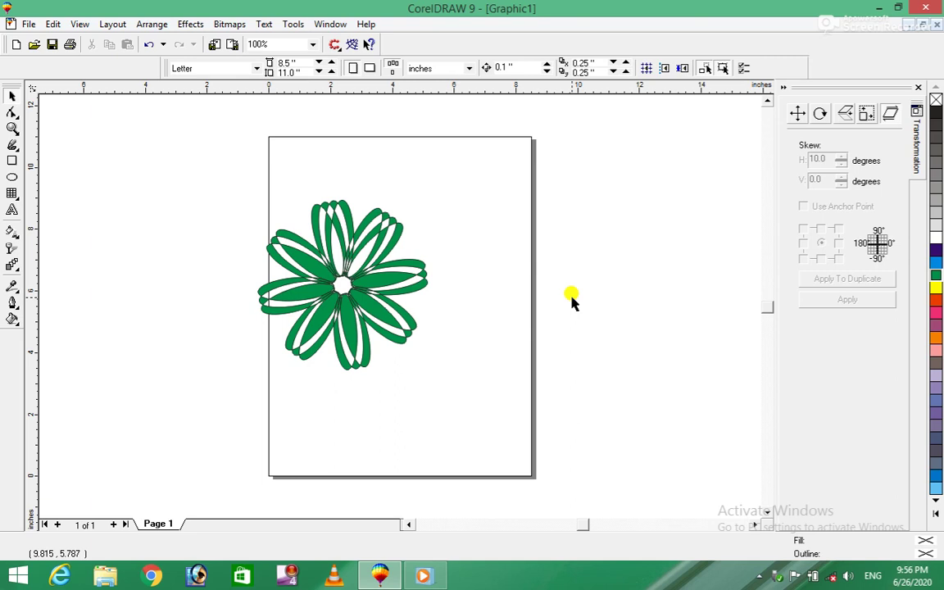
pyautogui.click(145, 25)
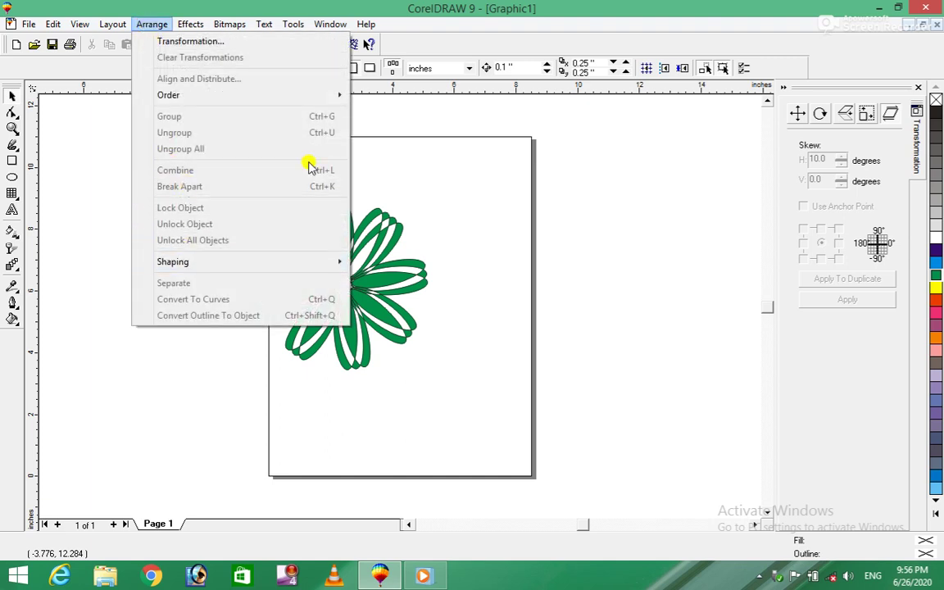
pyautogui.click(600, 204)
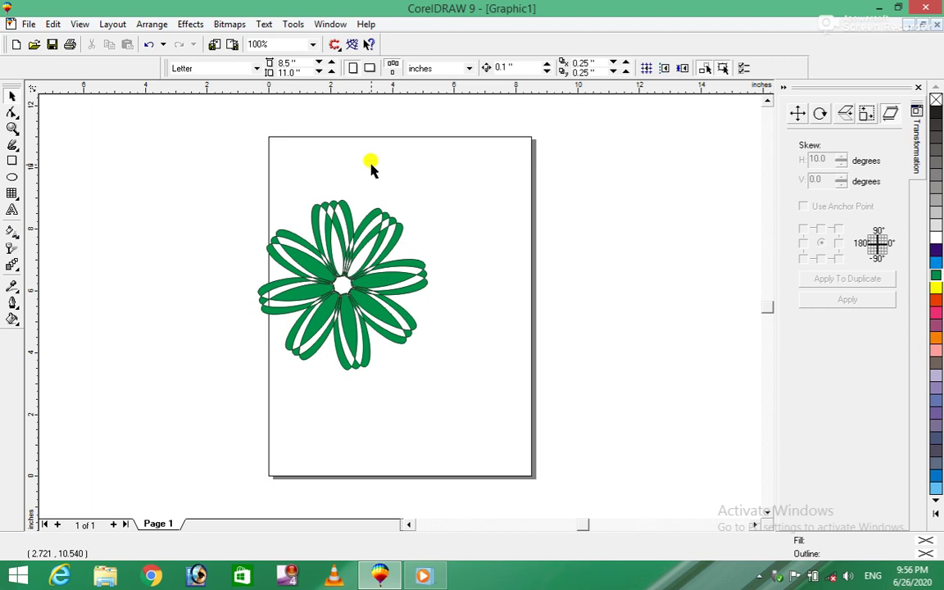
pyautogui.click(12, 127)
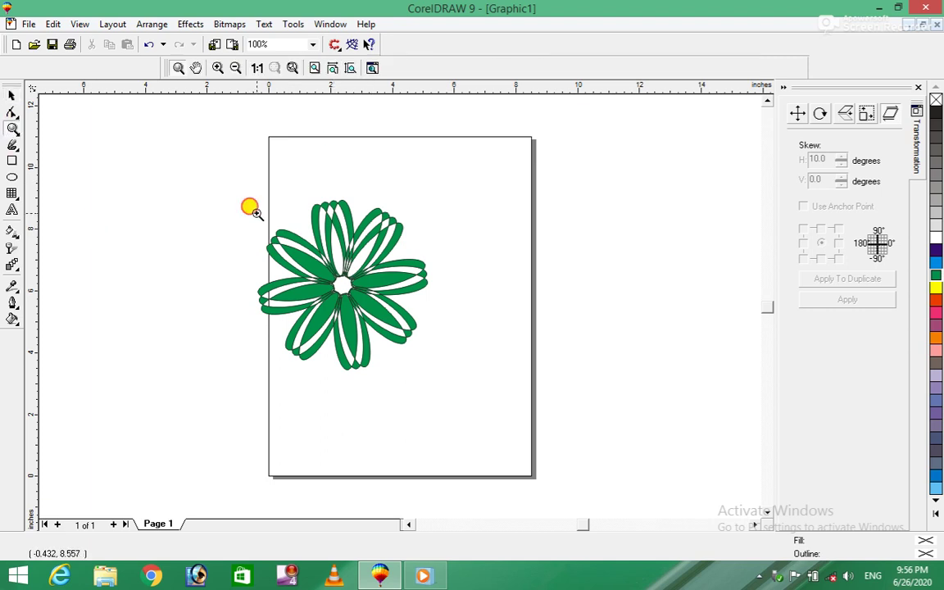
pyautogui.moveTo(250, 208); pyautogui.dragTo(362, 313)
pyautogui.rightClick(393, 305)
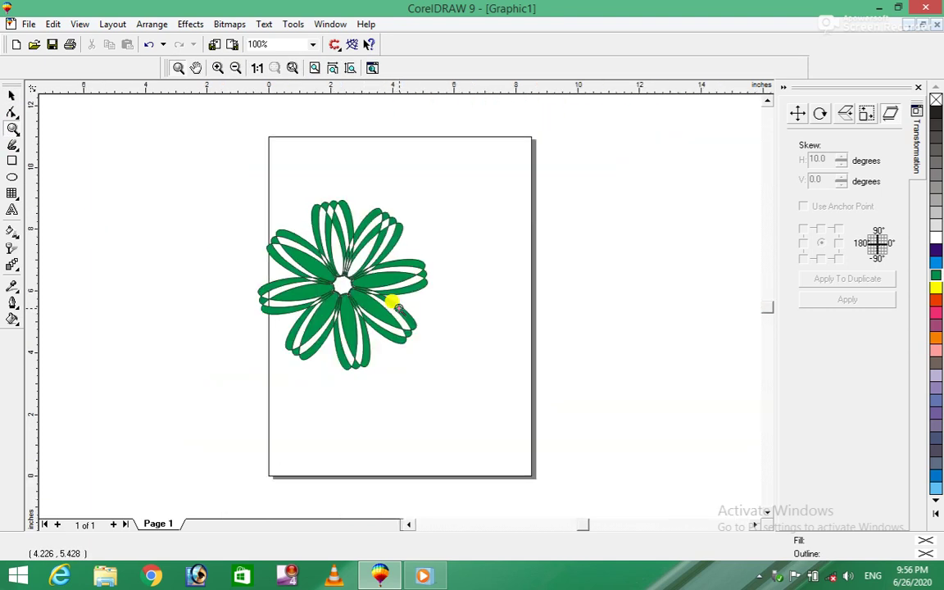
pyautogui.click(154, 25)
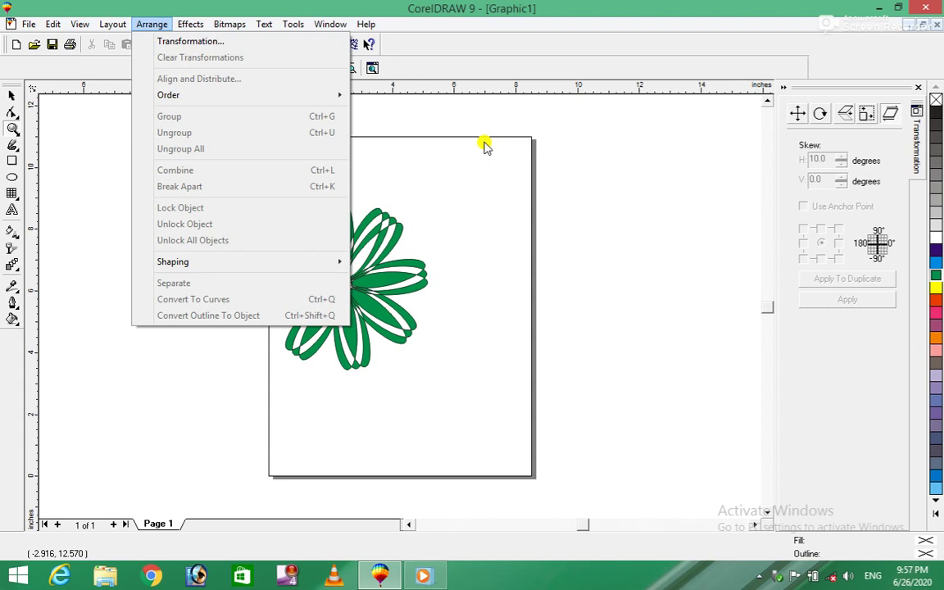
pyautogui.click(682, 166)
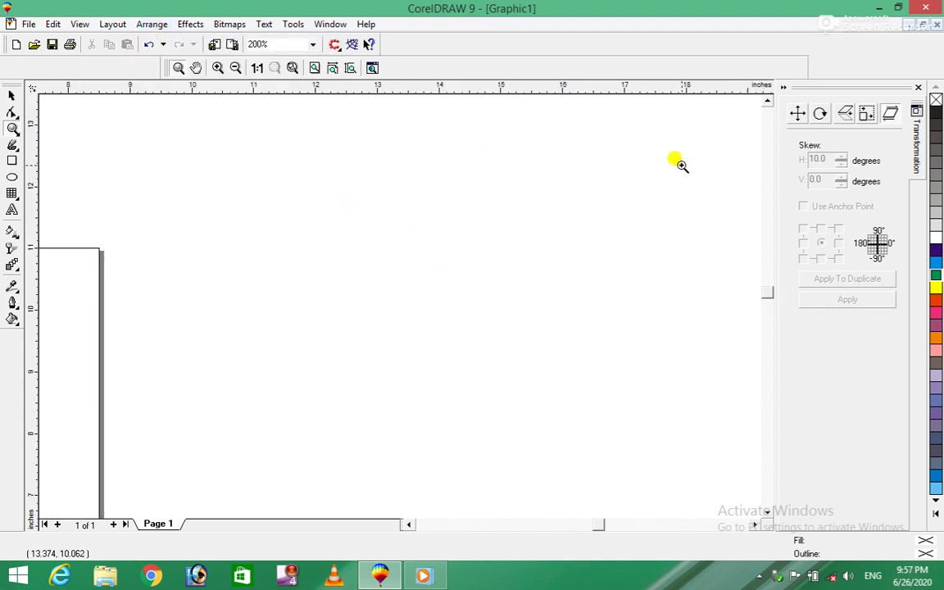